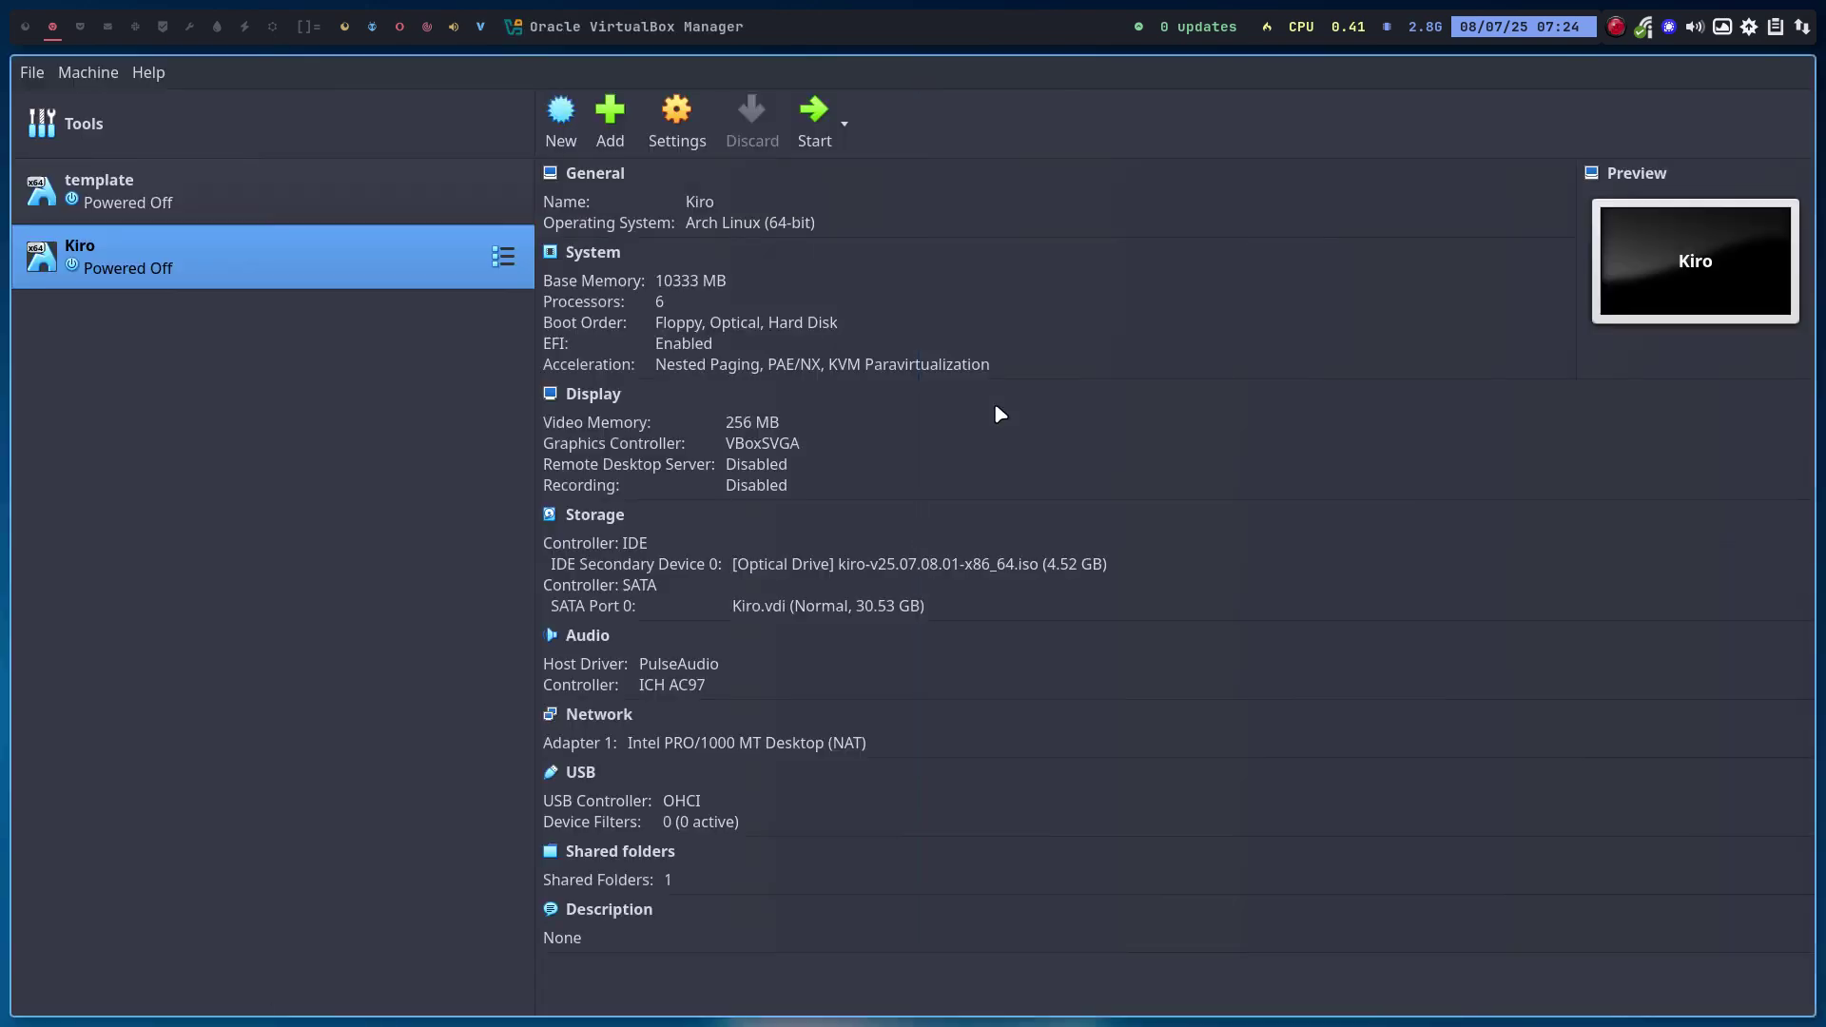
# Start the Kiro VM, boot it from the UEFI VBOX CD-ROM entry, and show it full screen
pyautogui.click(818, 119)
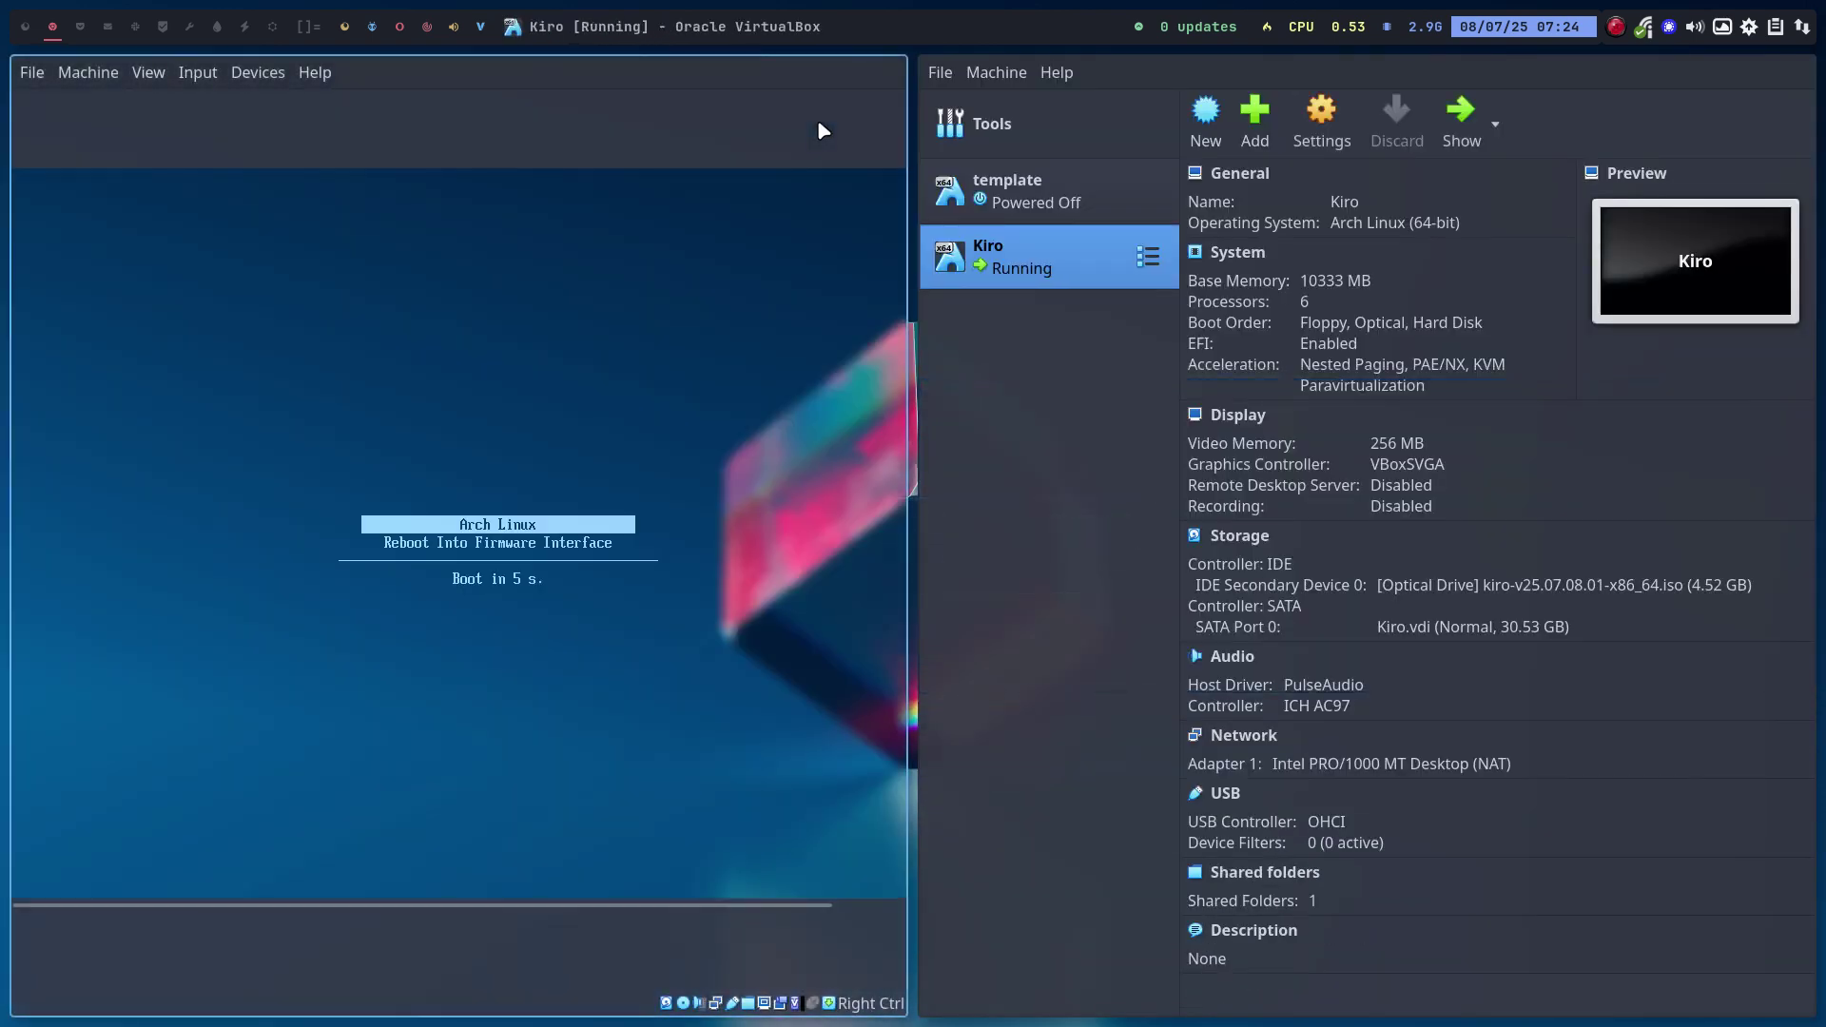
pyautogui.press('Return')
pyautogui.press('Down')
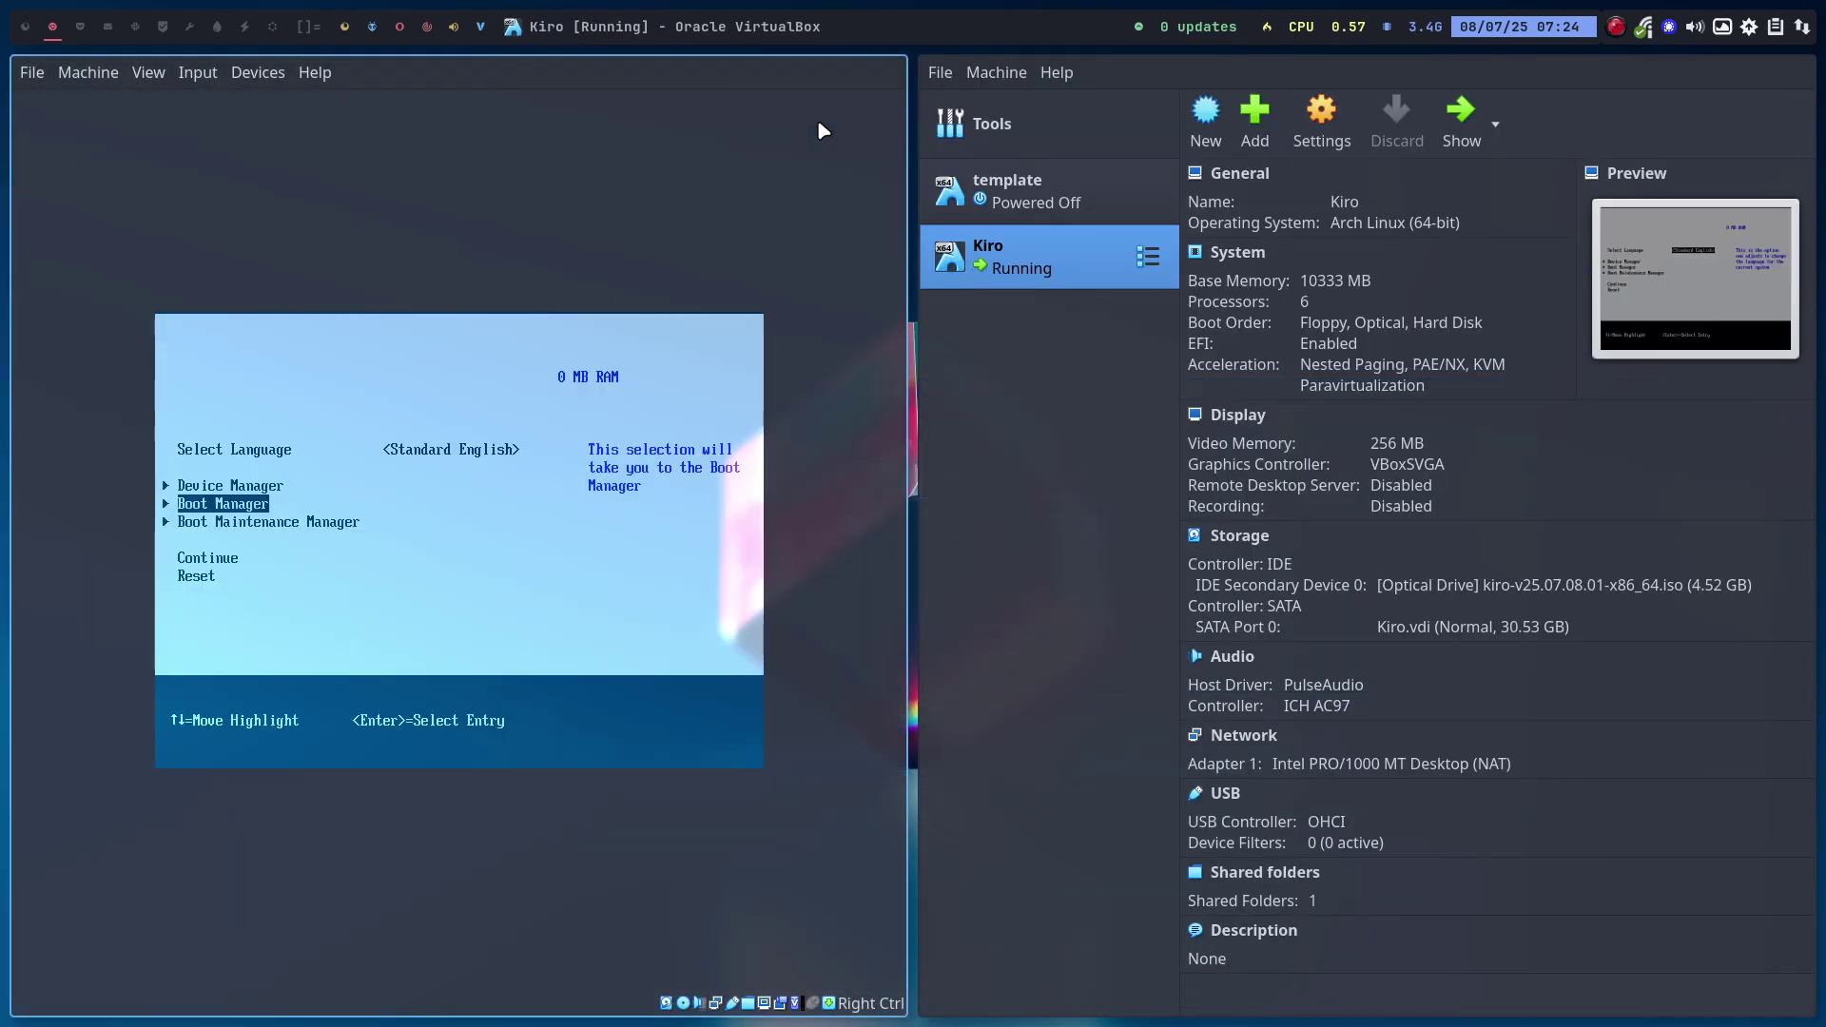
pyautogui.press('Return')
pyautogui.press('Down')
pyautogui.press('Down')
pyautogui.press('Down')
pyautogui.press('Return')
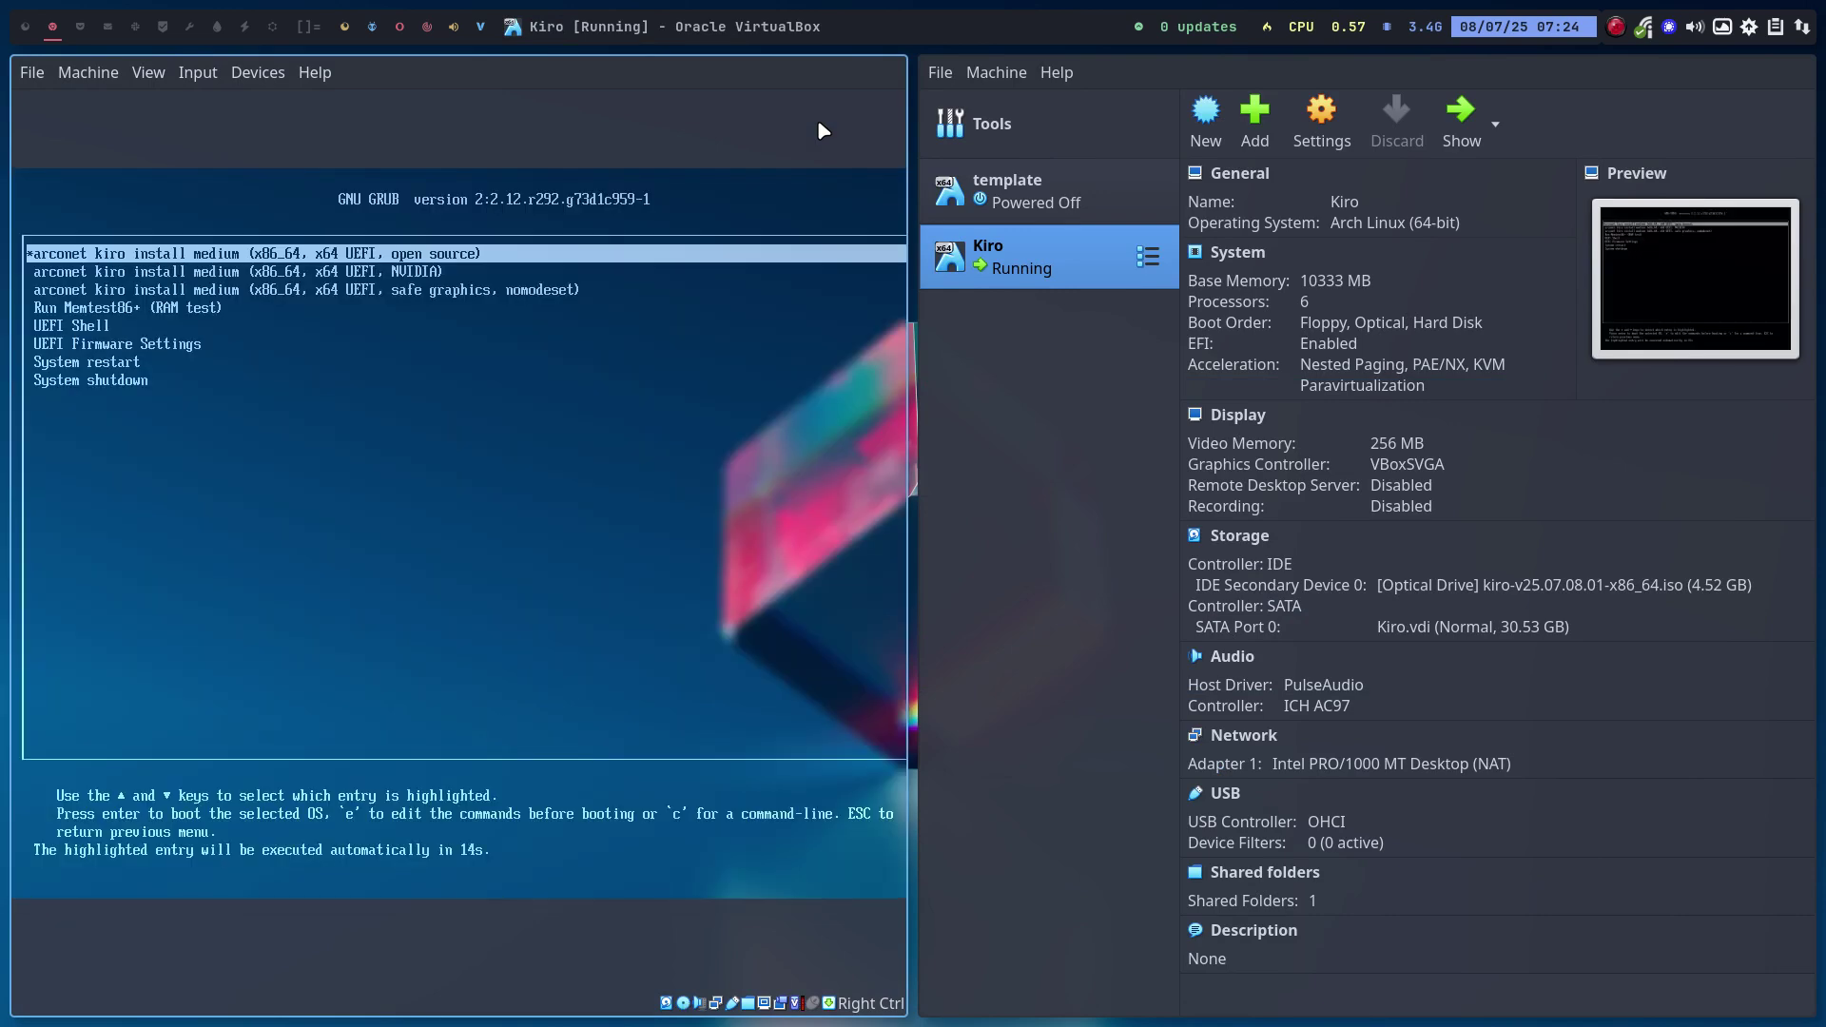
pyautogui.hotkey('ctrl', 'f')
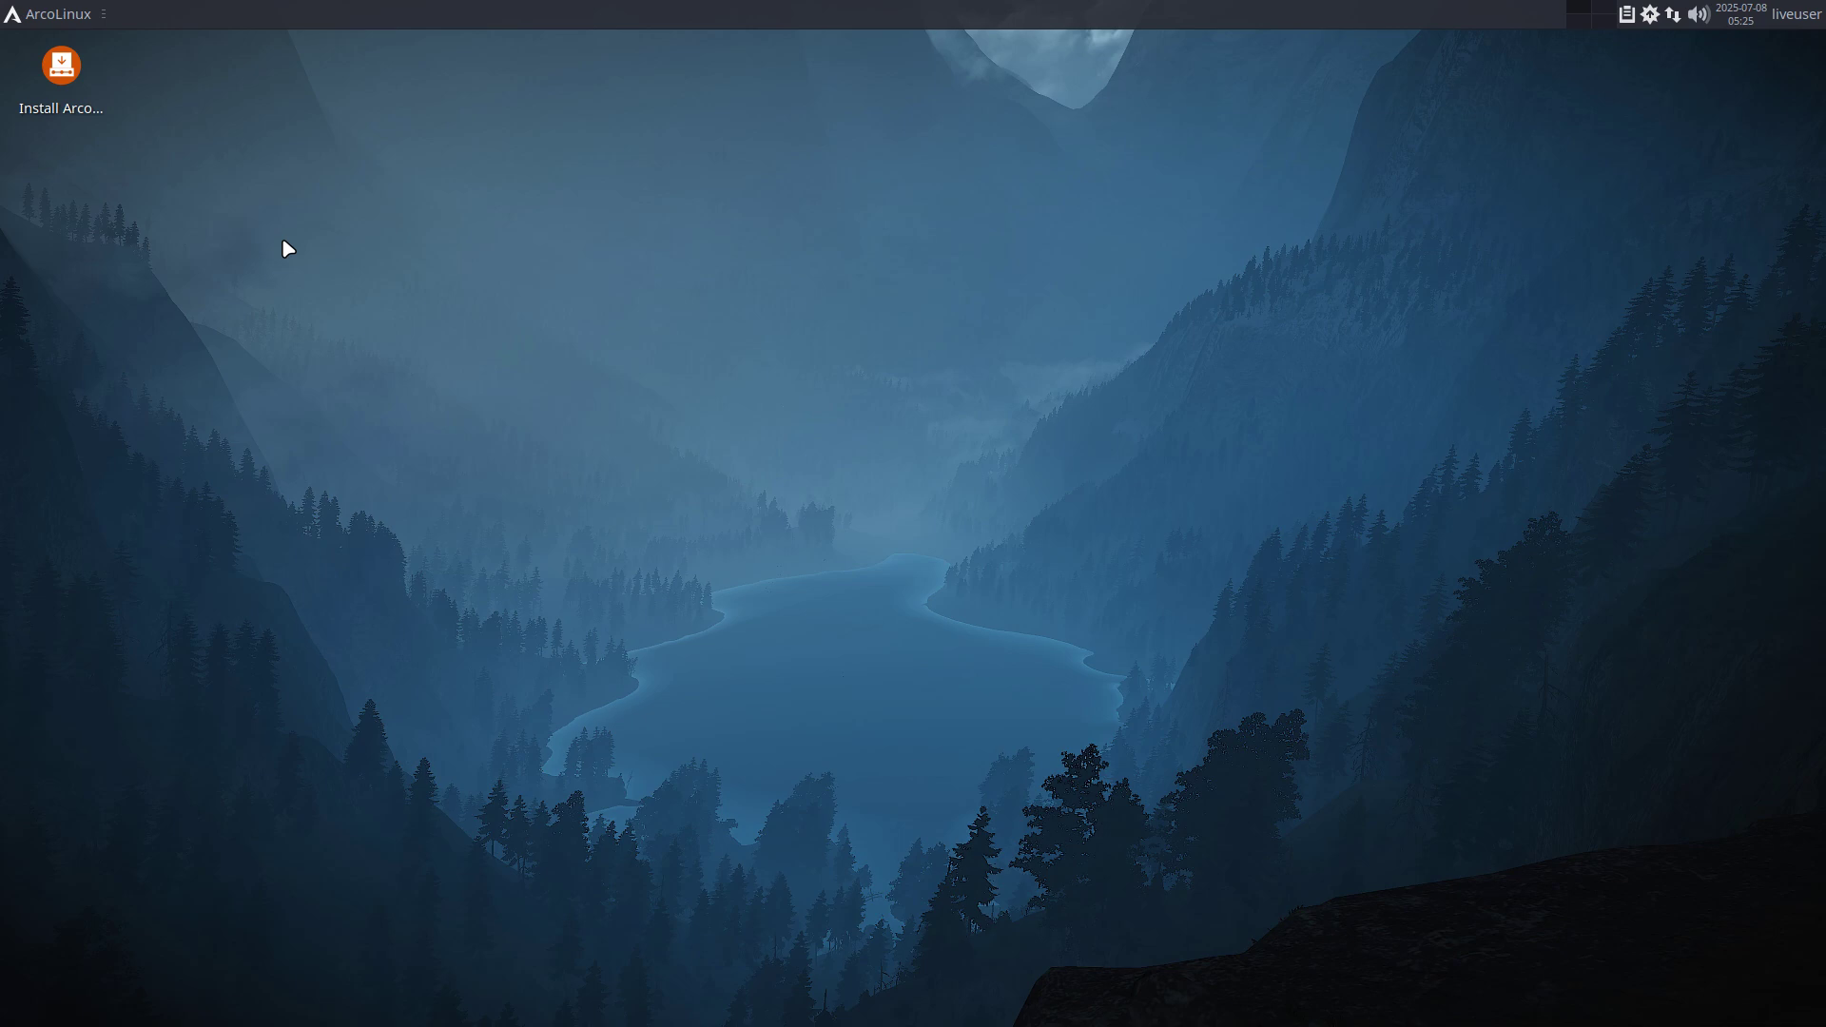
# In Thunar, browse to /etc/calamares/pkgbuild and select the PKGBUILD file
pyautogui.press('super+shift+Return')
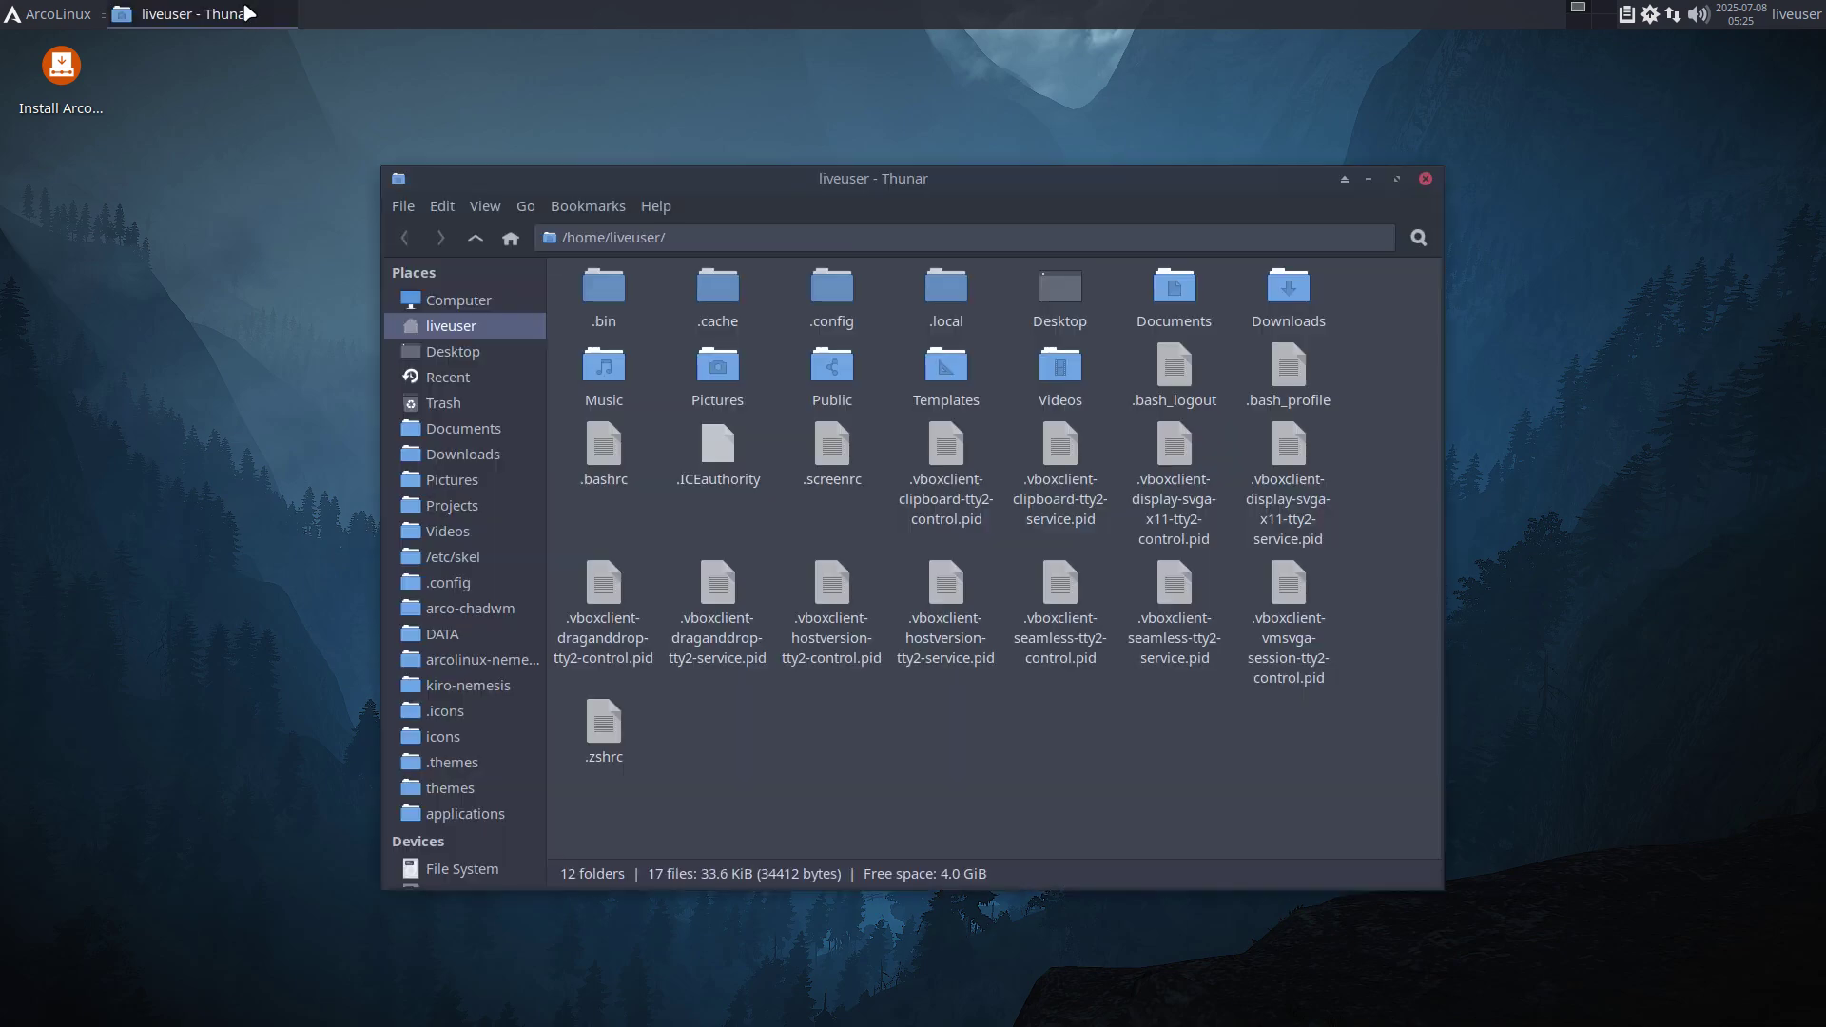
pyautogui.press('Up')
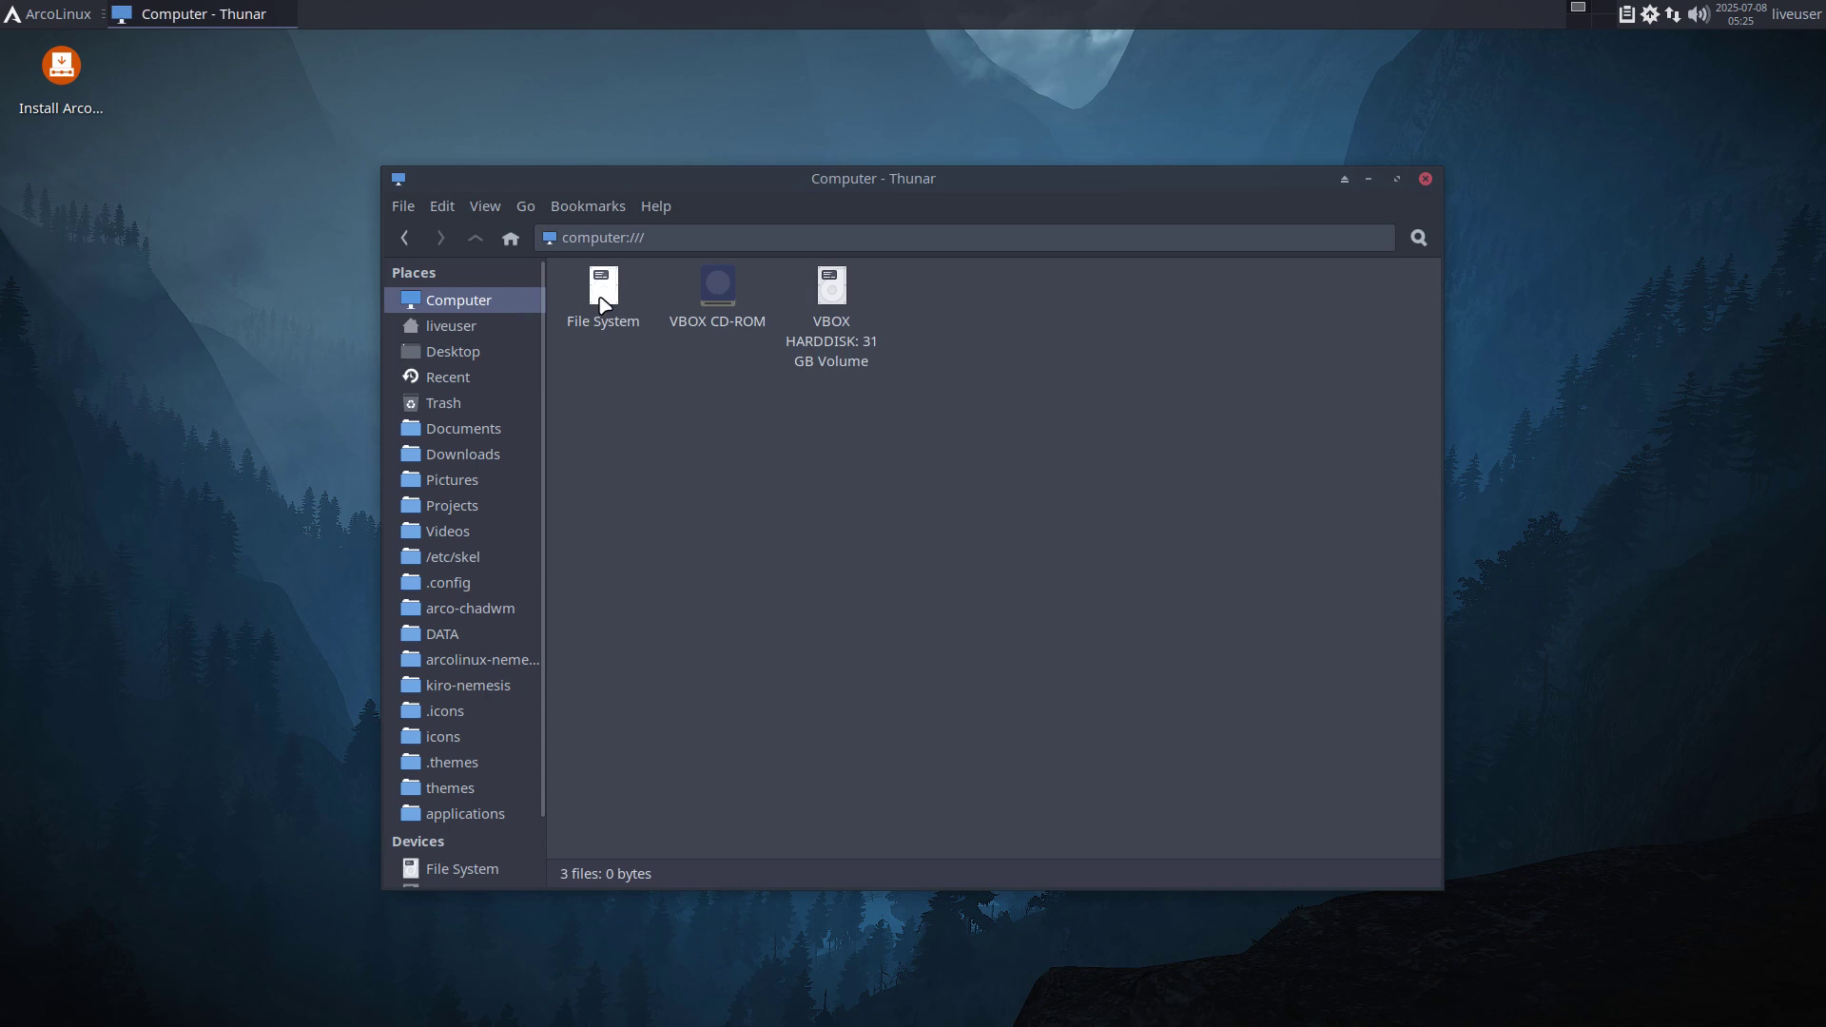
pyautogui.doubleClick(604, 302)
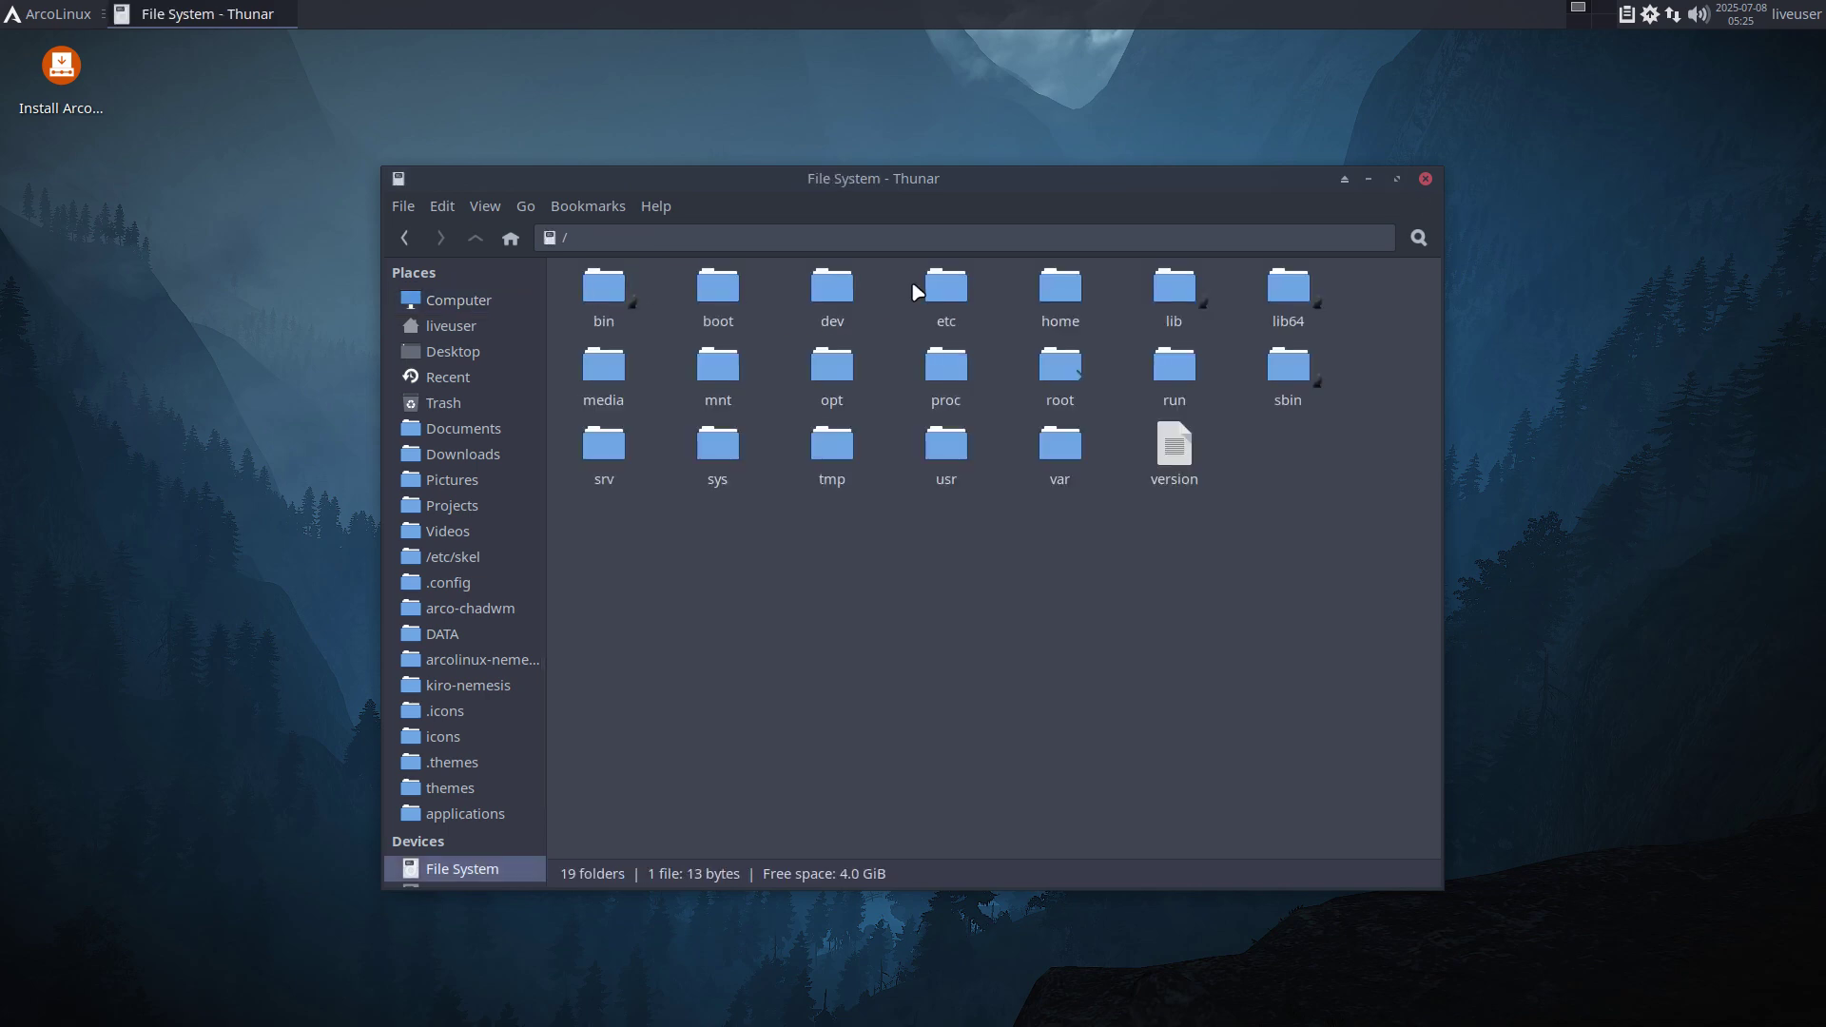
pyautogui.doubleClick(942, 290)
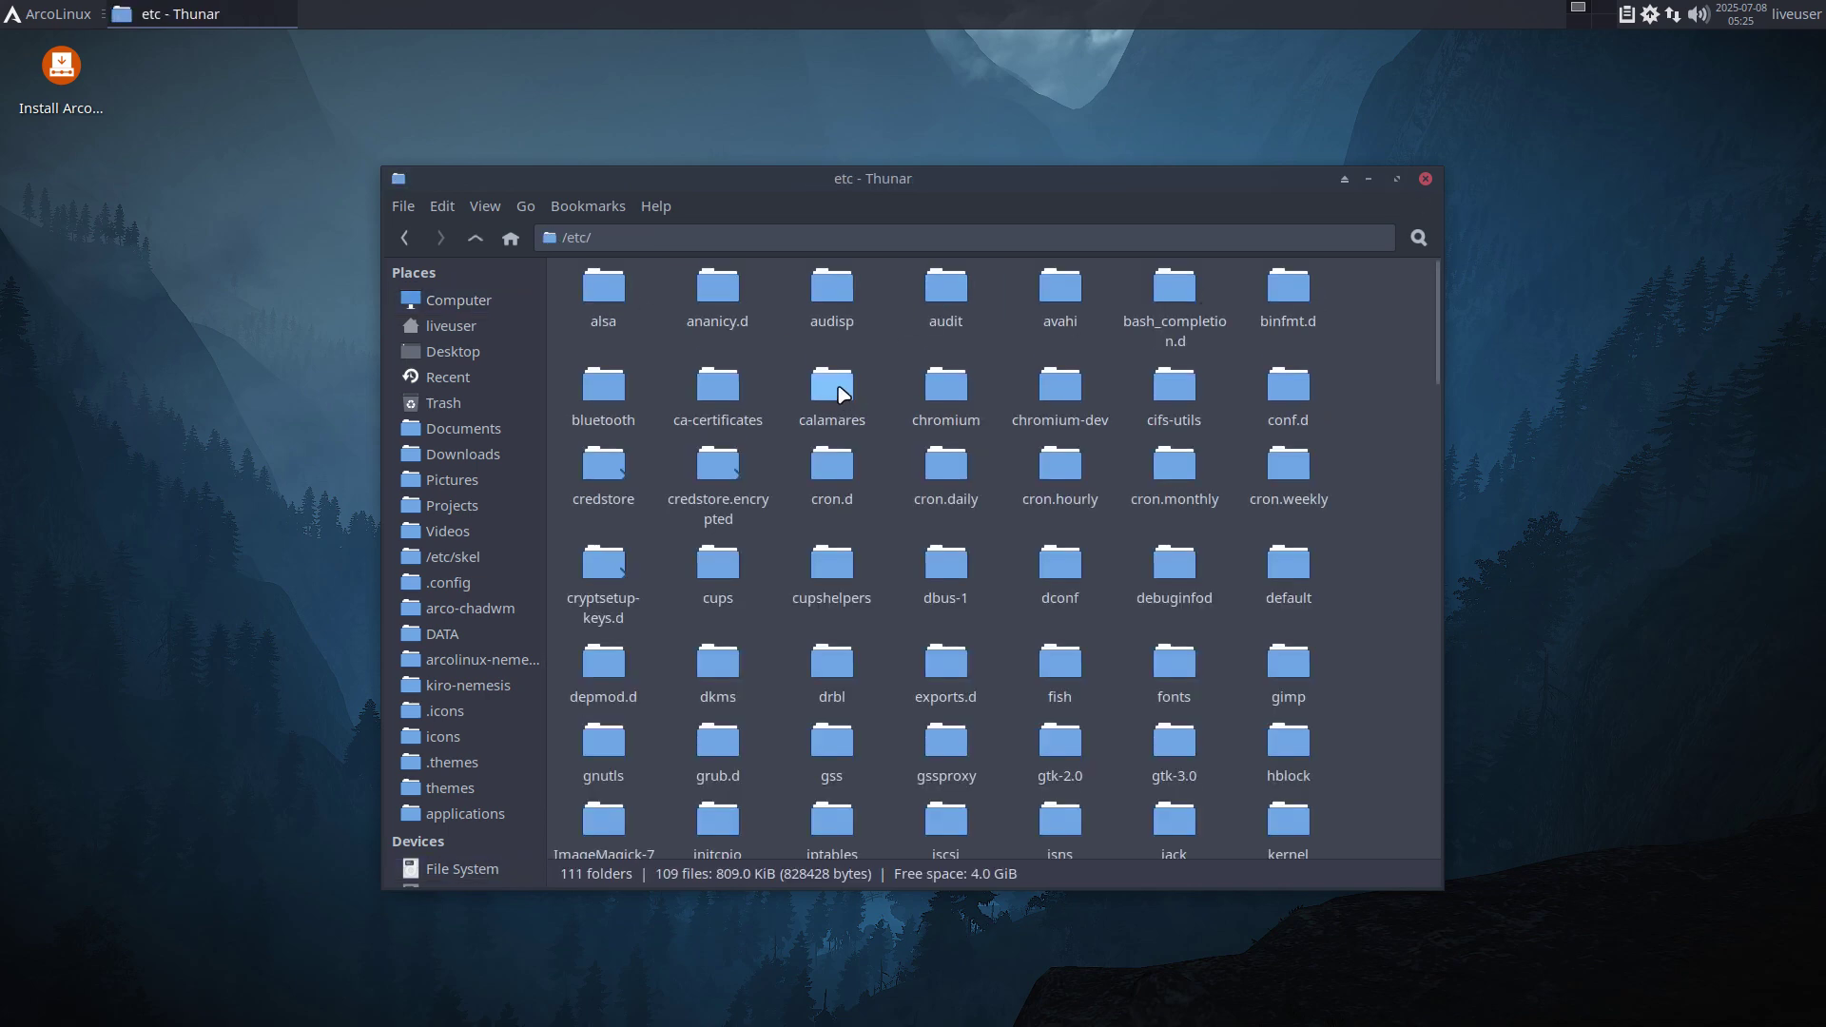
pyautogui.doubleClick(837, 385)
pyautogui.doubleClick(841, 299)
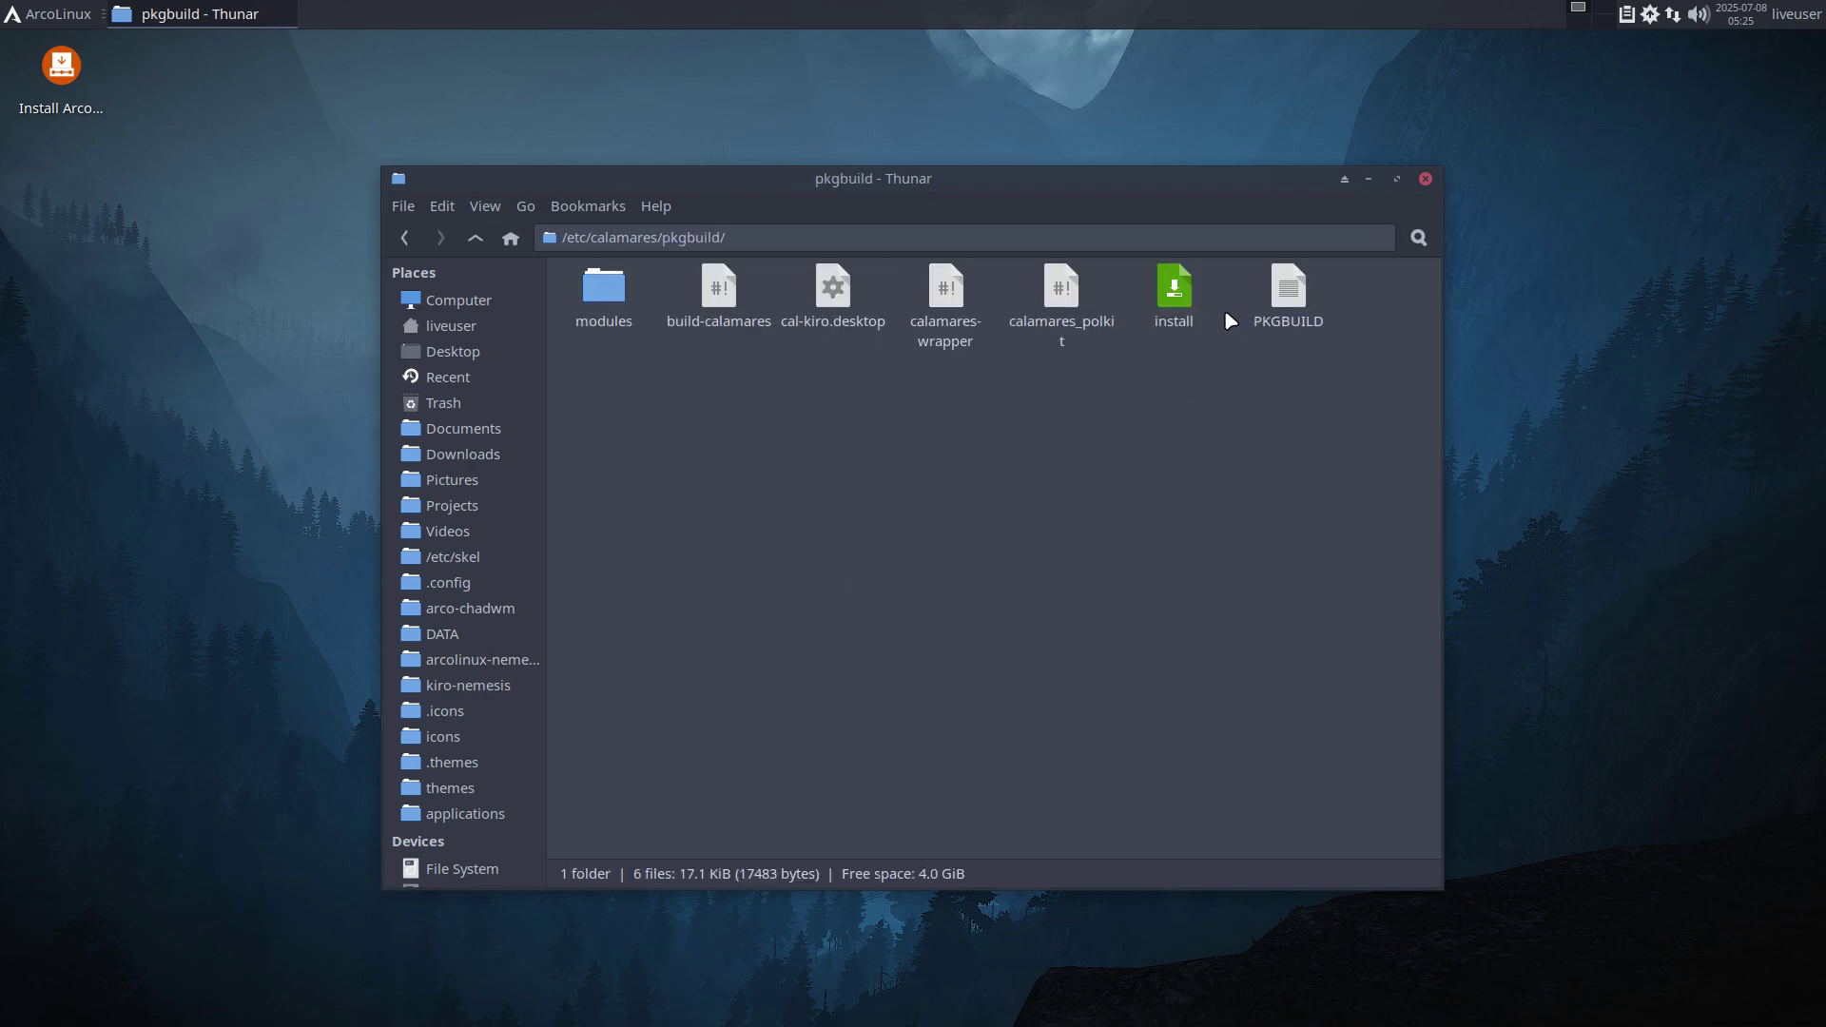
pyautogui.click(1288, 295)
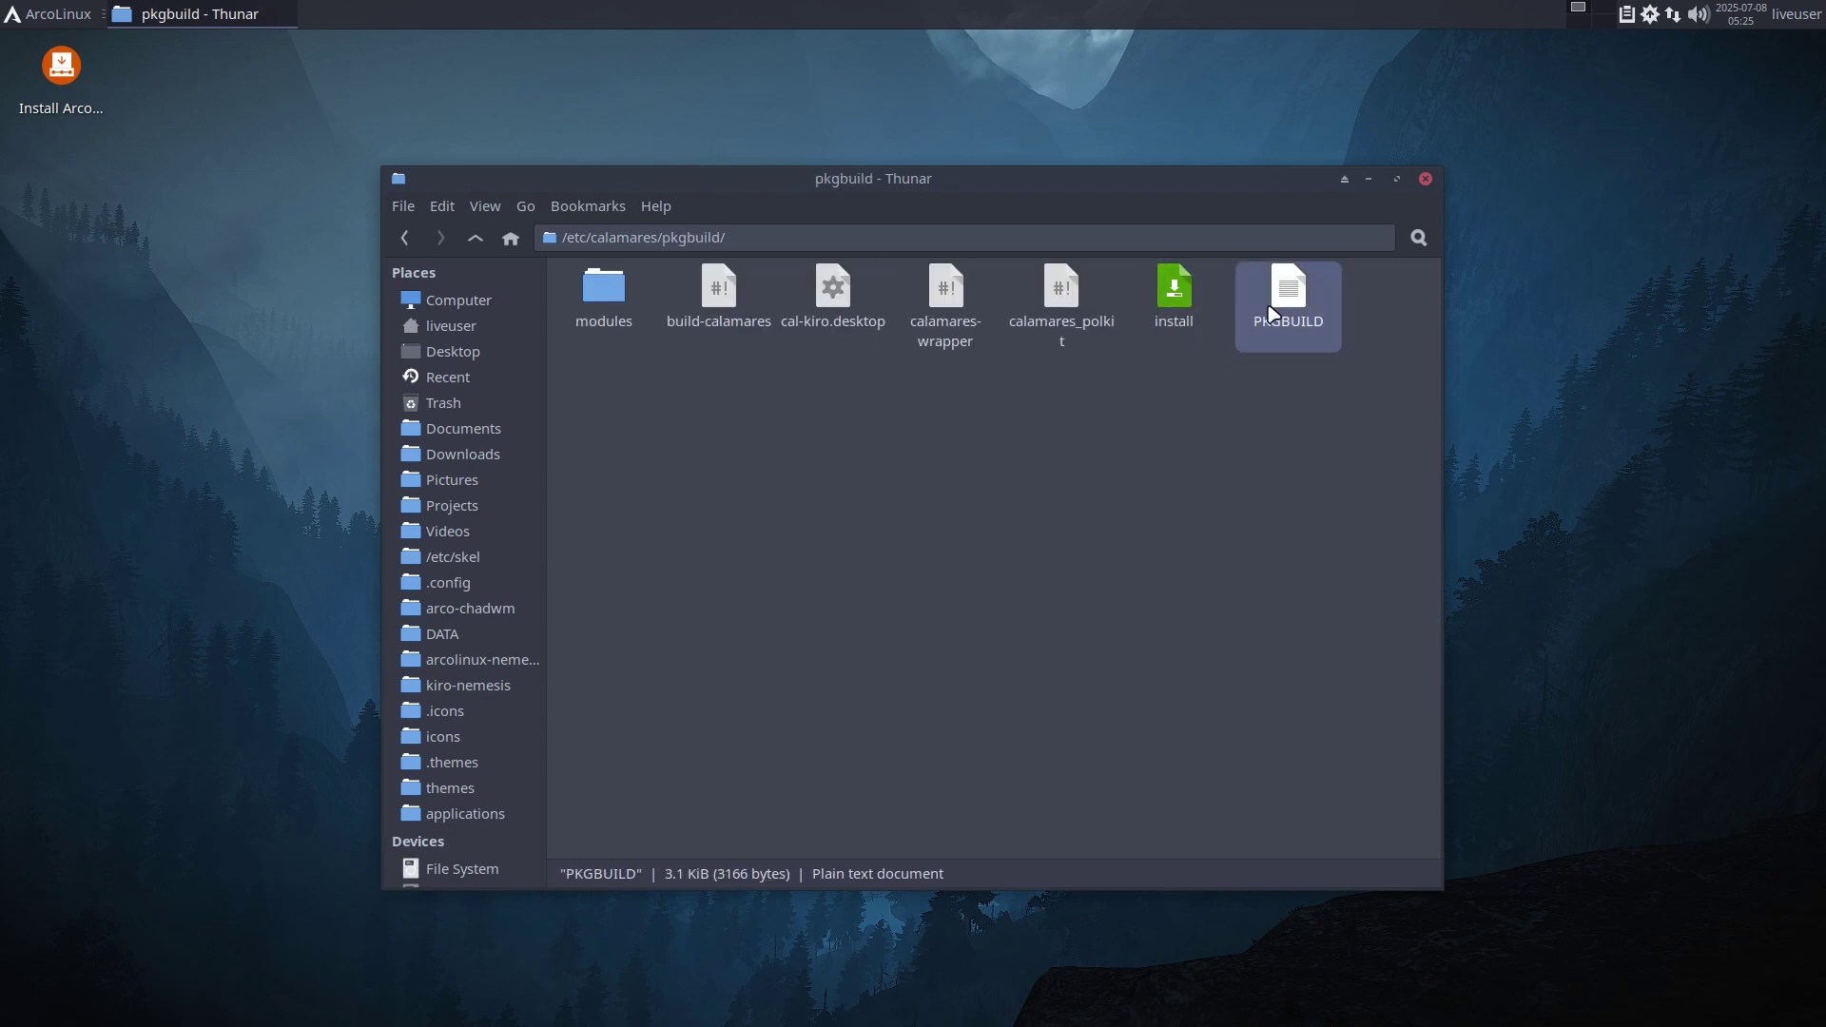
# In a terminal opened in pkgbuild, run setxkbmap be, type makepkg, then close the terminal
pyautogui.rightClick(938, 454)
pyautogui.click(1021, 566)
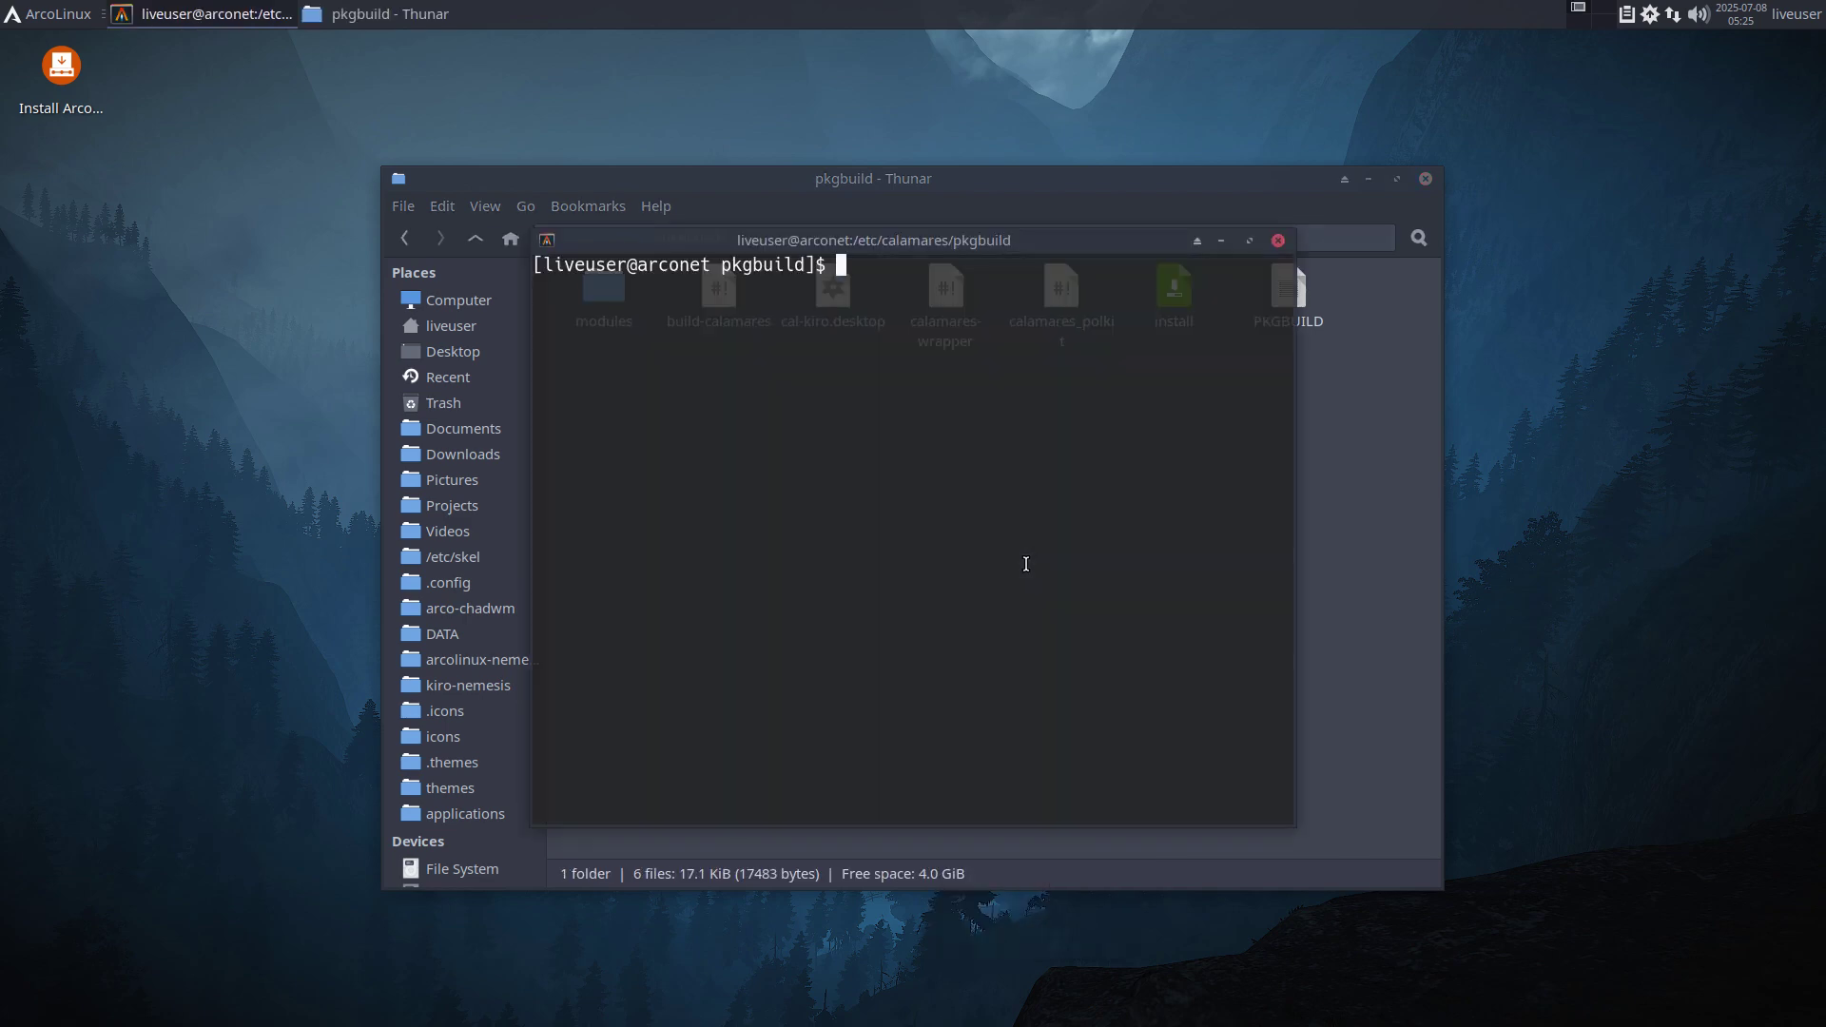
pyautogui.write('sudo')
pyautogui.press('BackSpace')
pyautogui.press('BackSpace')
pyautogui.press('BackSpace')
pyautogui.write('etxkbmap be')
pyautogui.press('Return')
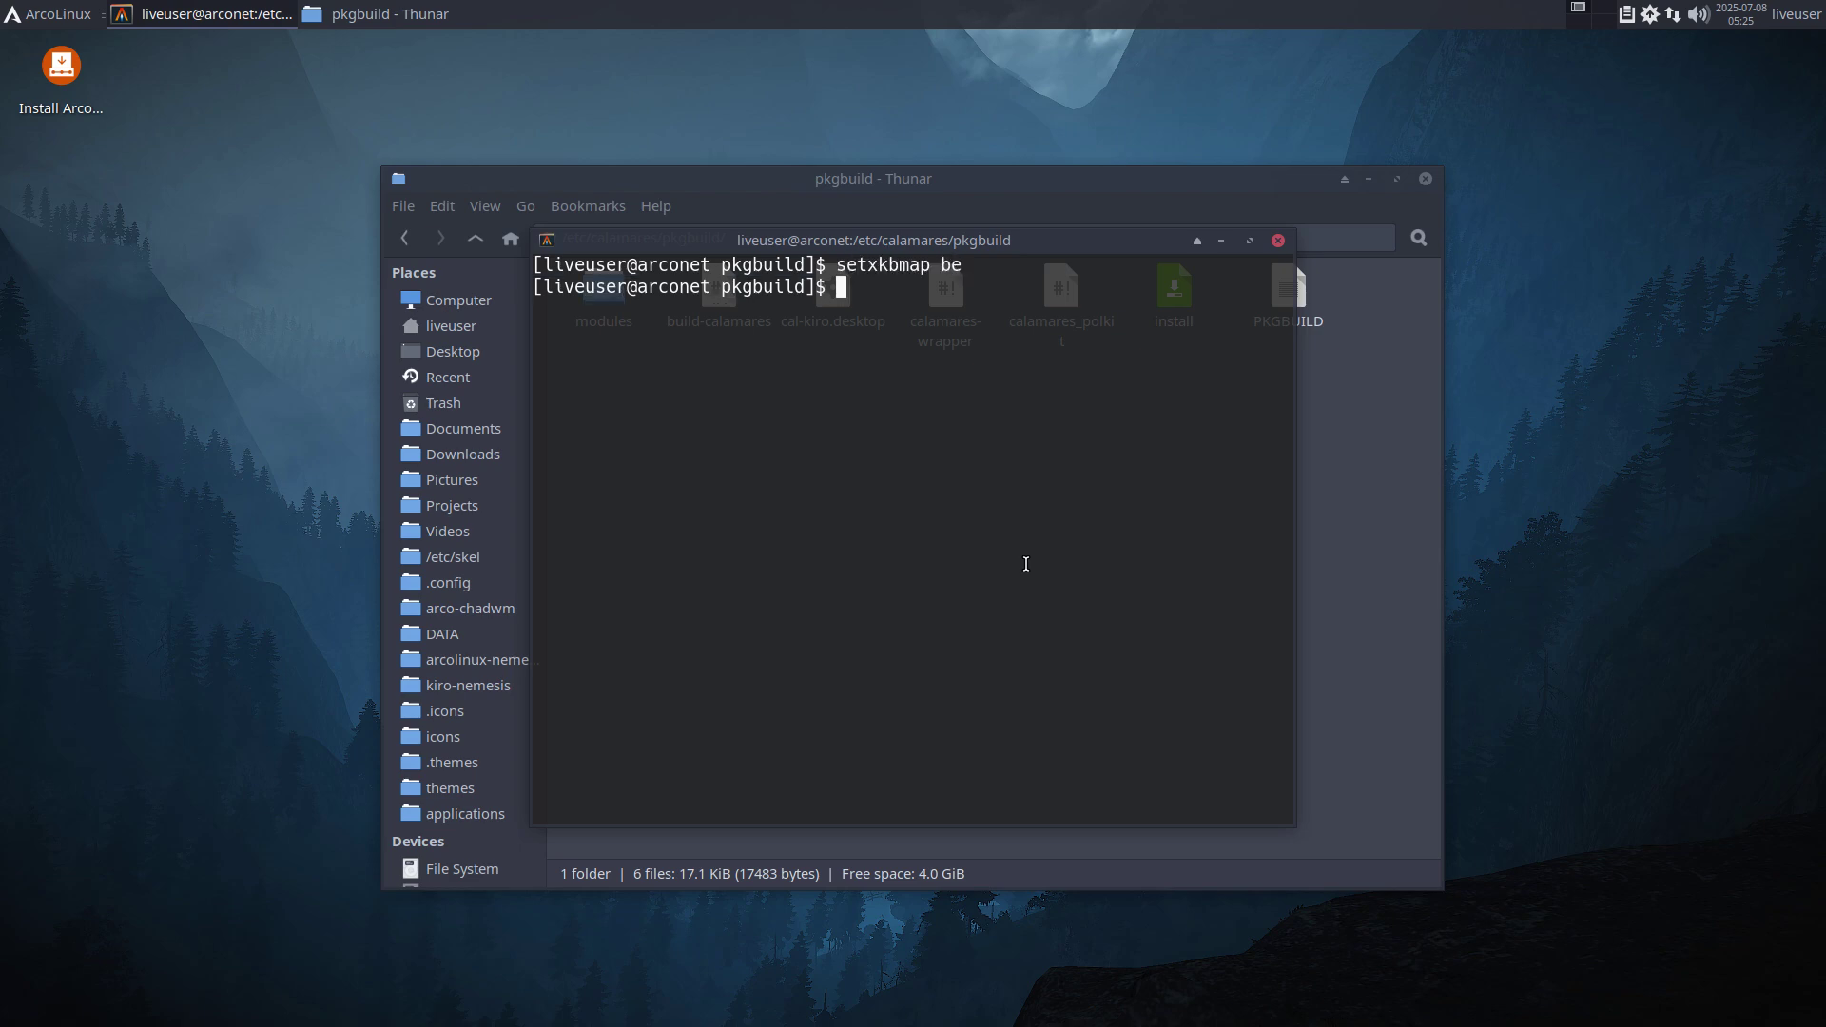
pyautogui.write('makepkg')
pyautogui.click(1278, 241)
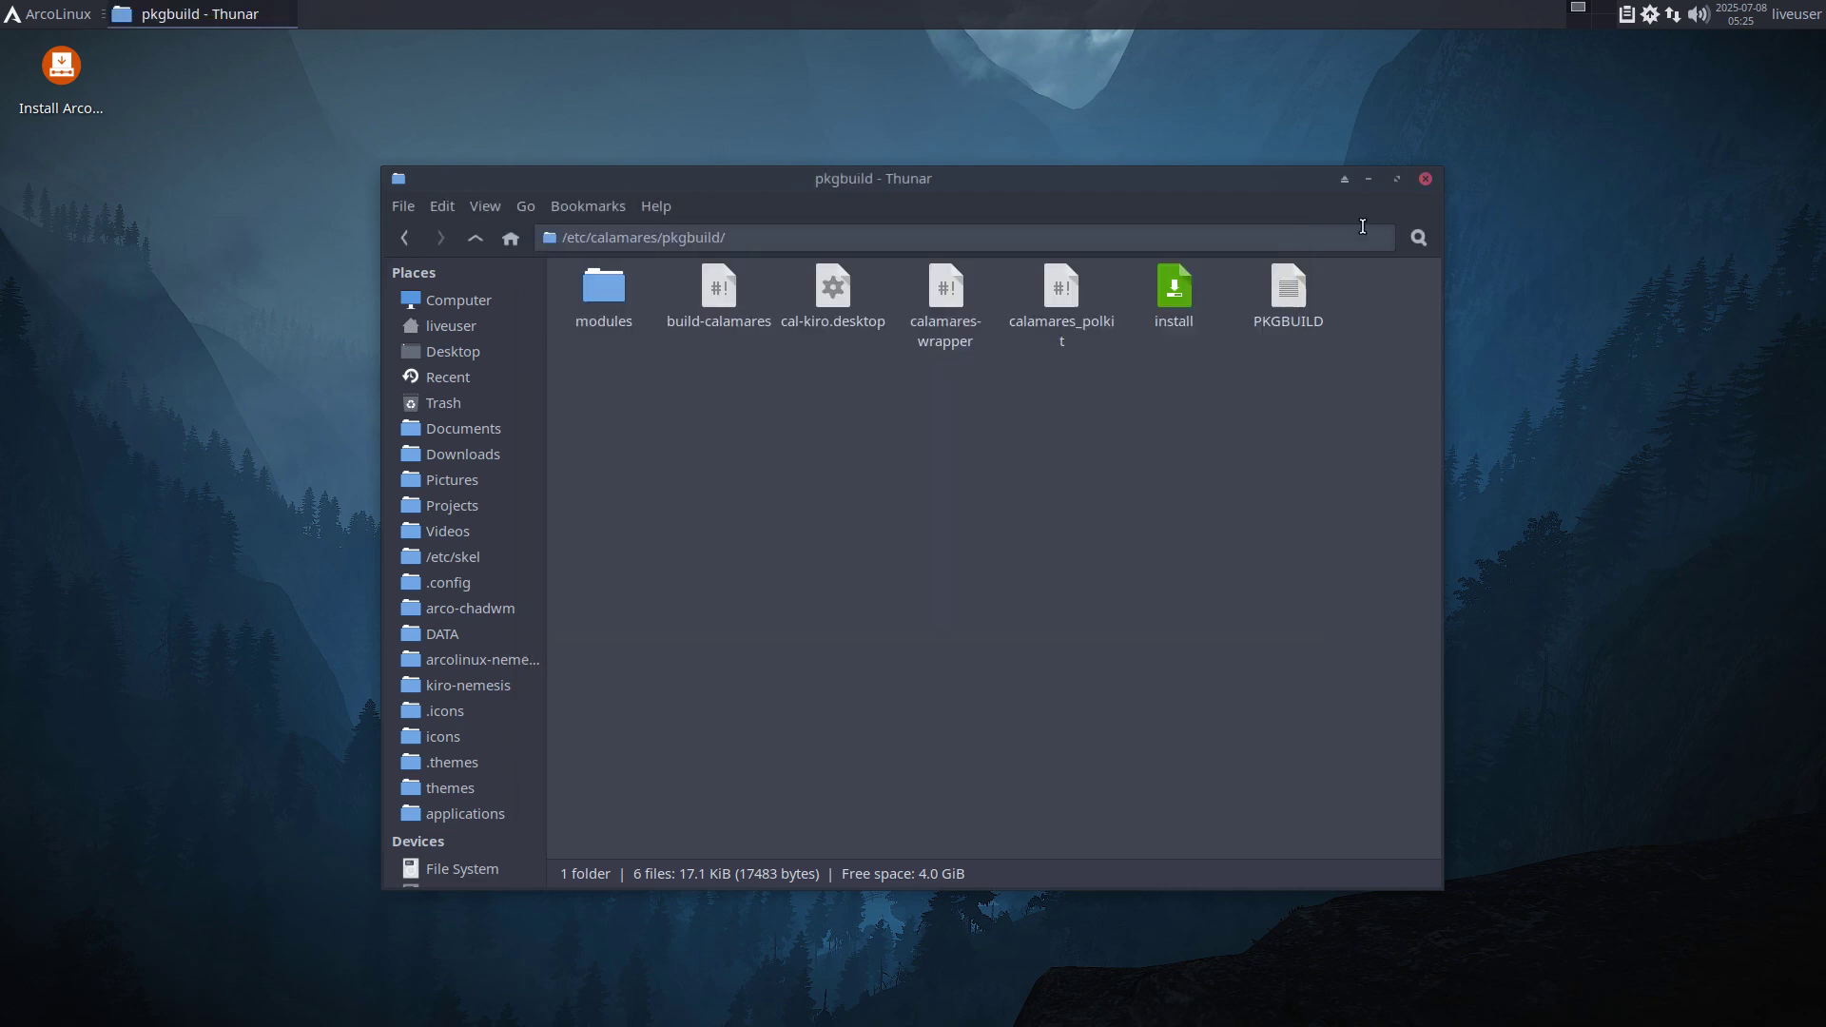
# Close the Thunar window showing the pkgbuild folder
pyautogui.click(1424, 179)
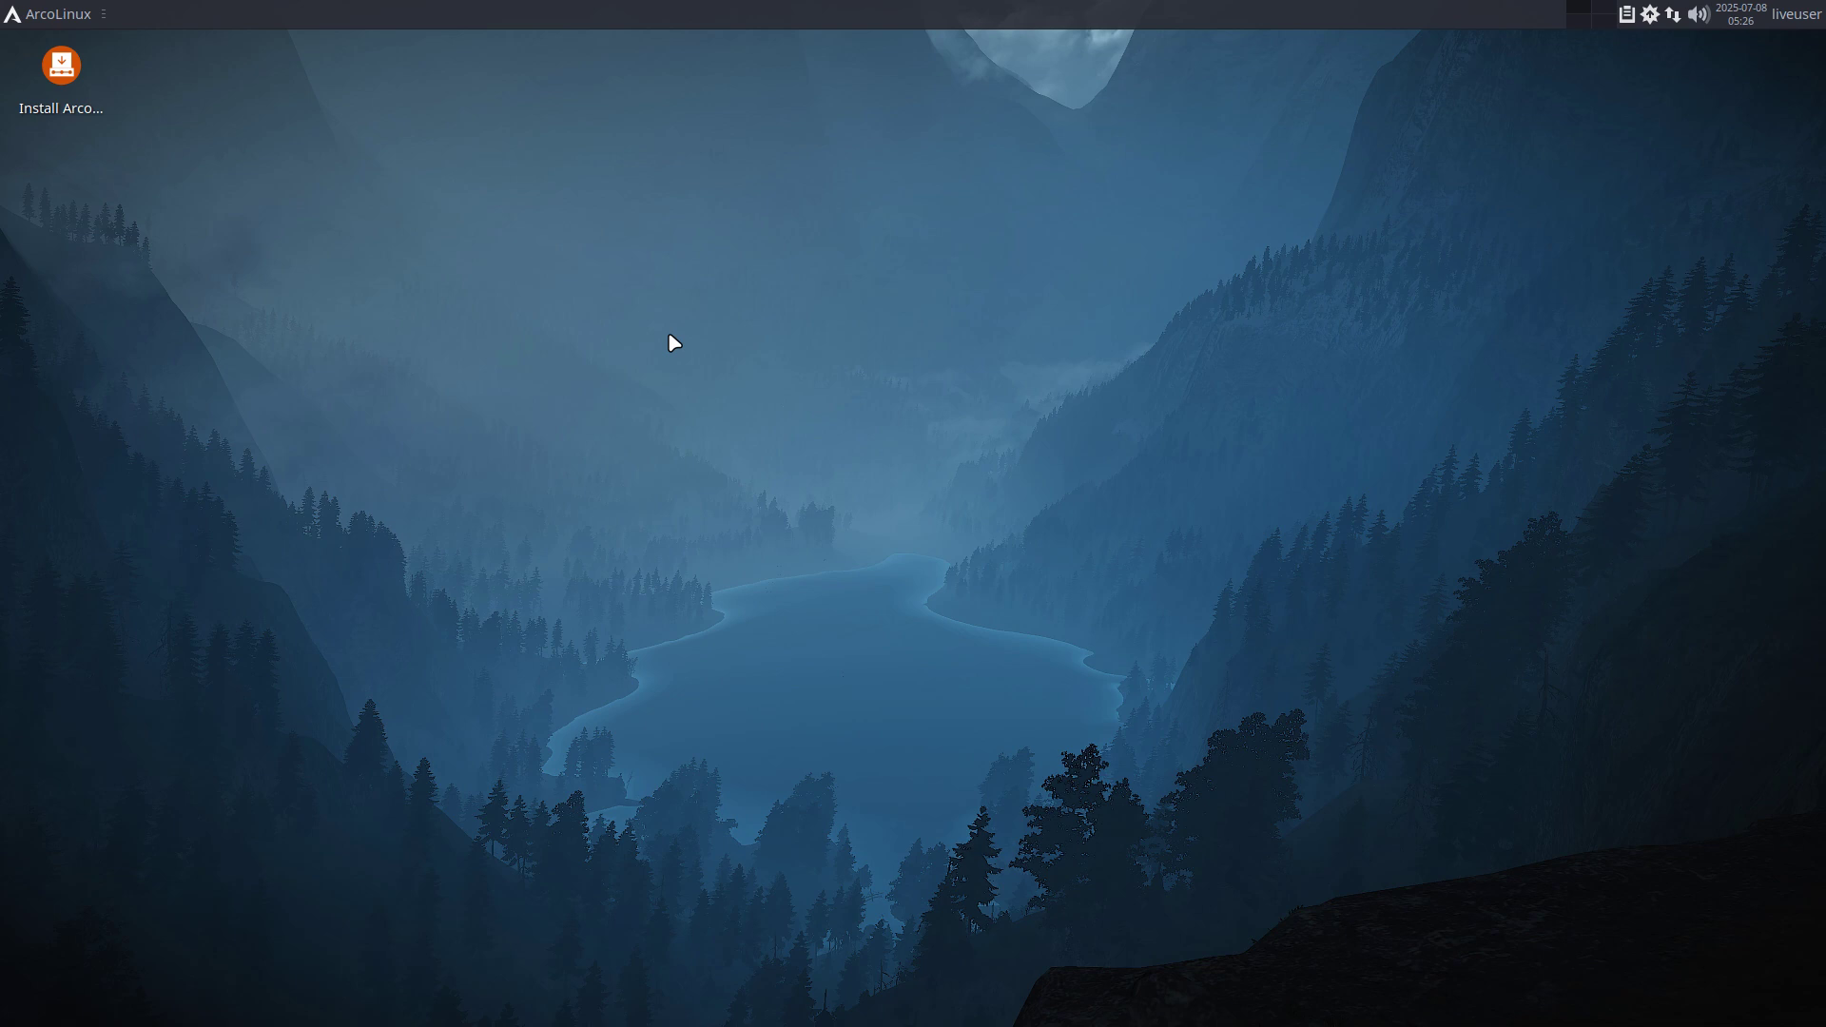
# Open Thunar and browse from Computer through File System into /usr
pyautogui.press('super+shift+Return')
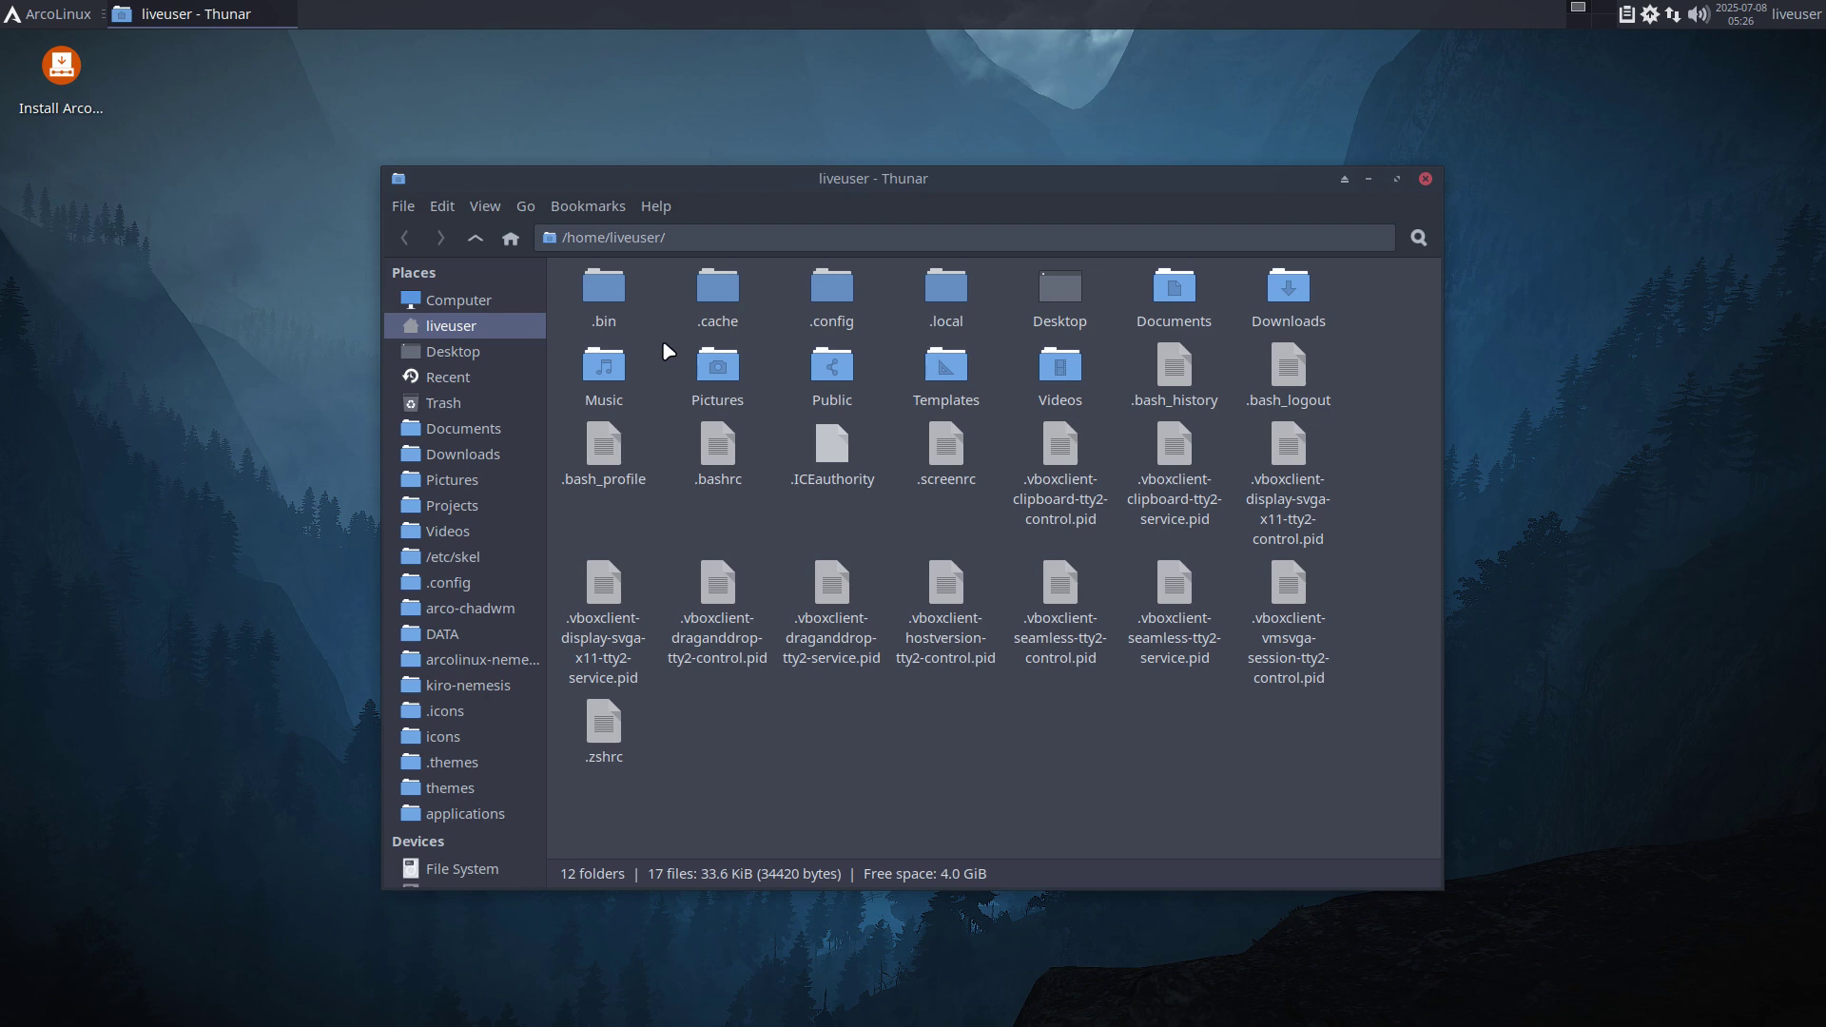
pyautogui.click(481, 300)
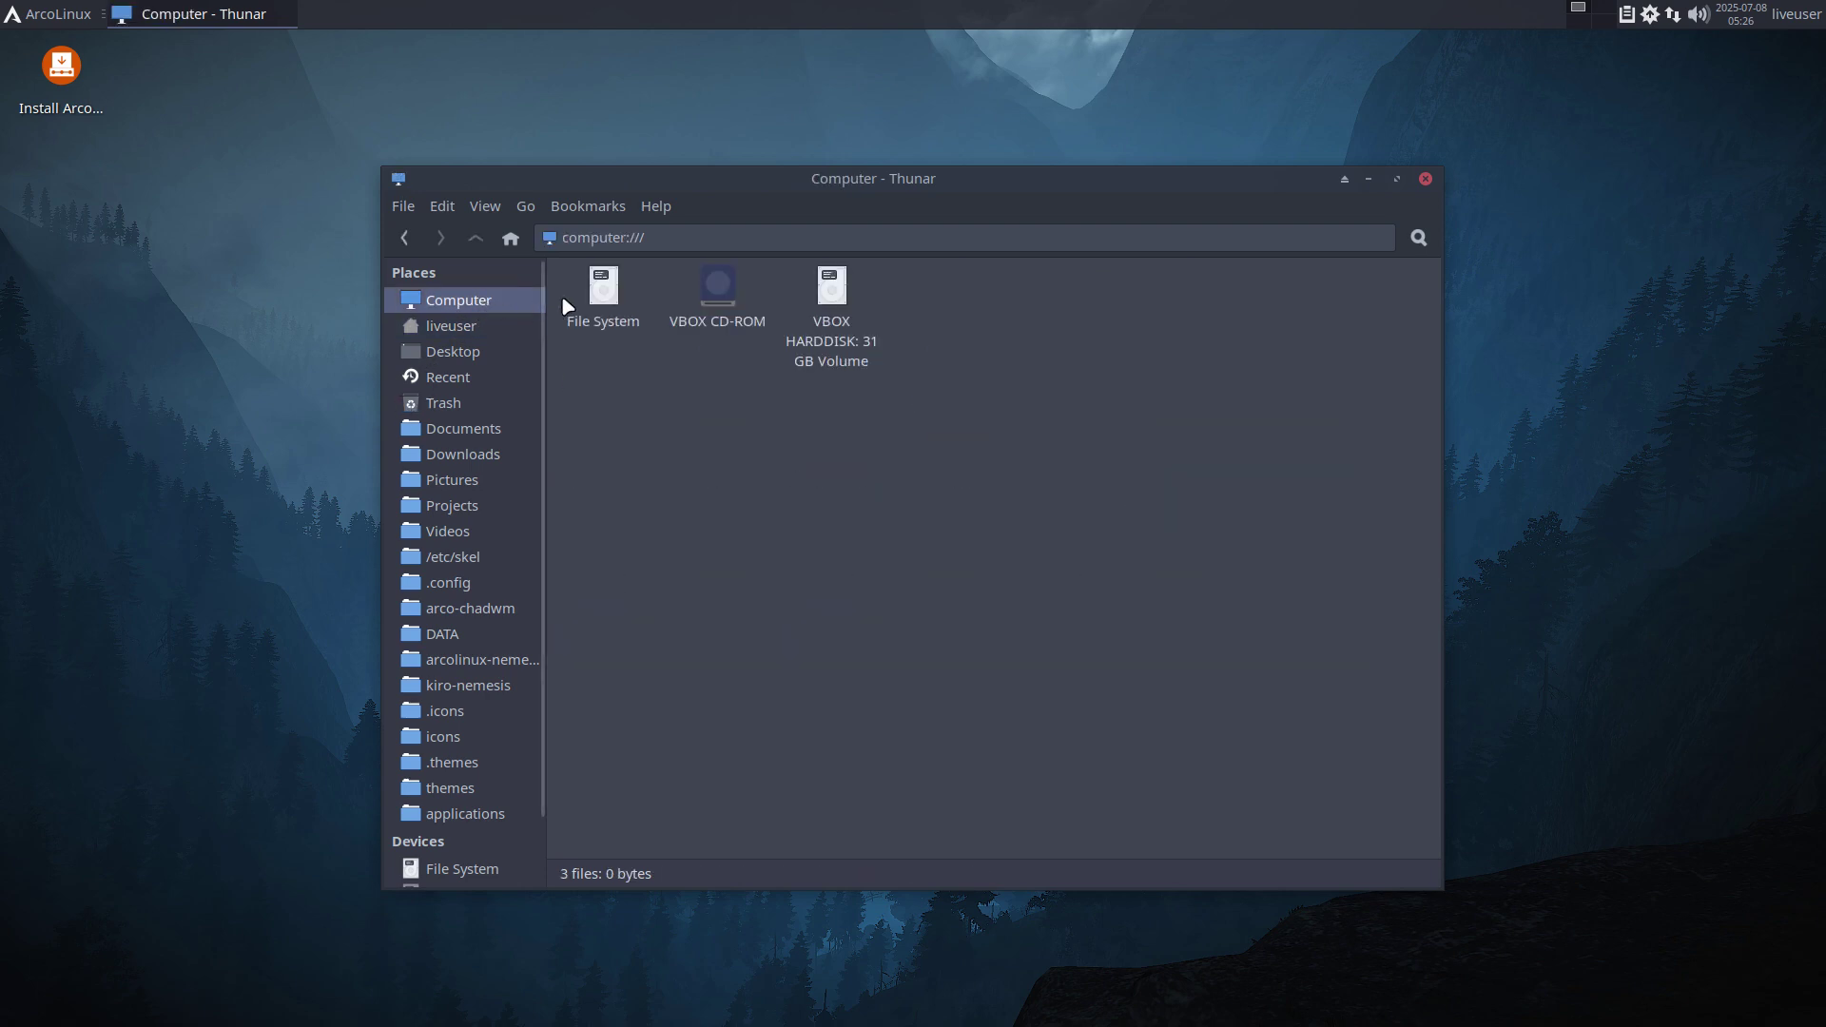
pyautogui.doubleClick(600, 290)
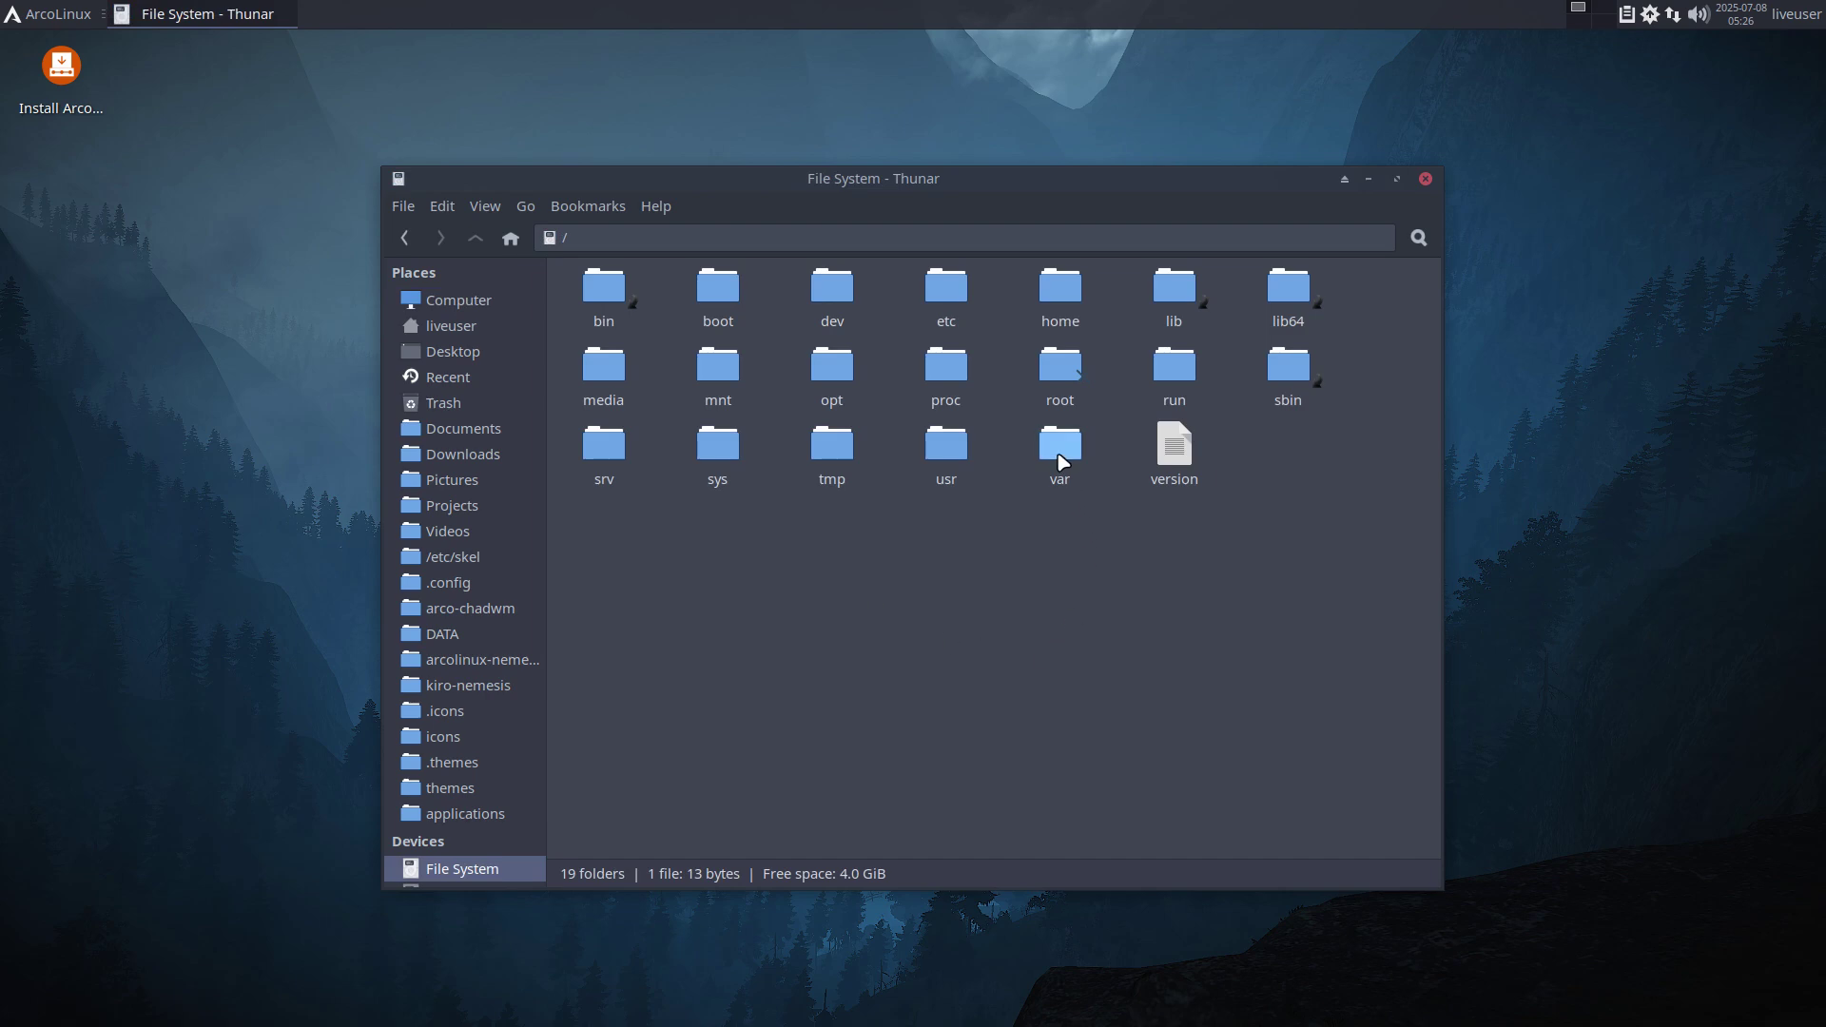
pyautogui.doubleClick(954, 455)
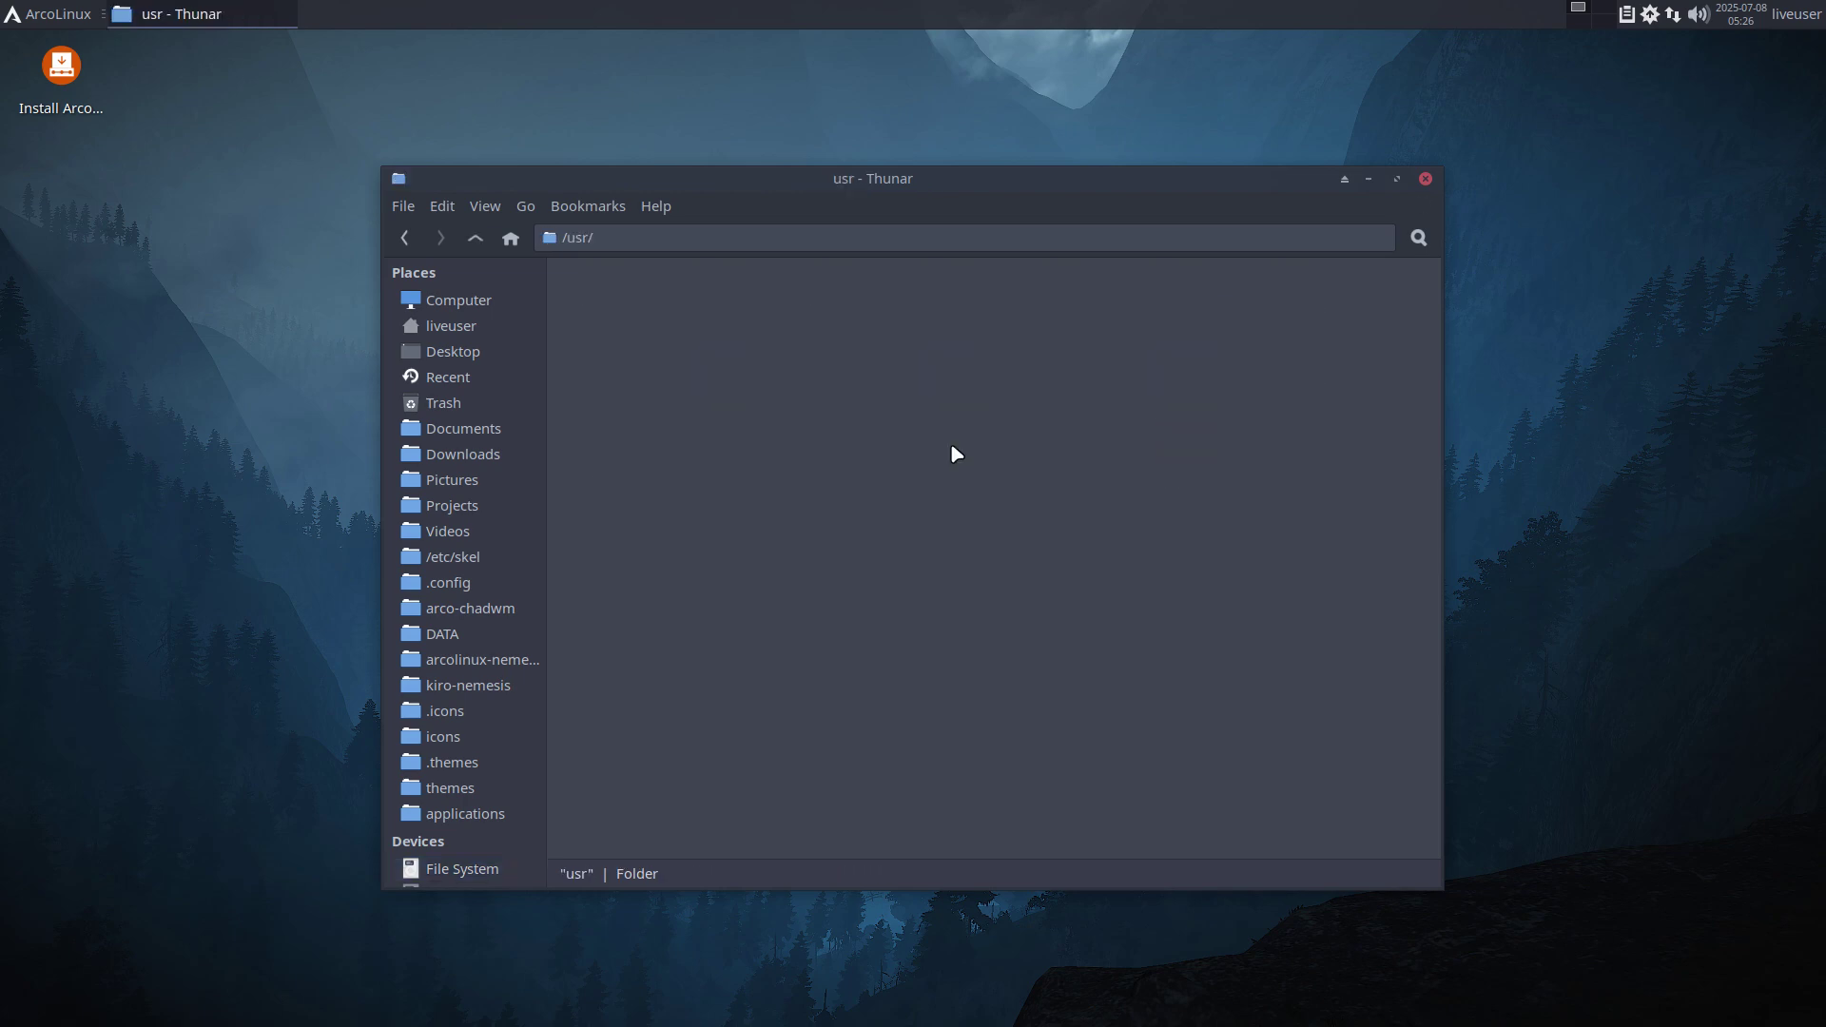
# Launch the kiro installer from the desktop icon anyway, then cancel it and confirm
pyautogui.doubleClick(61, 68)
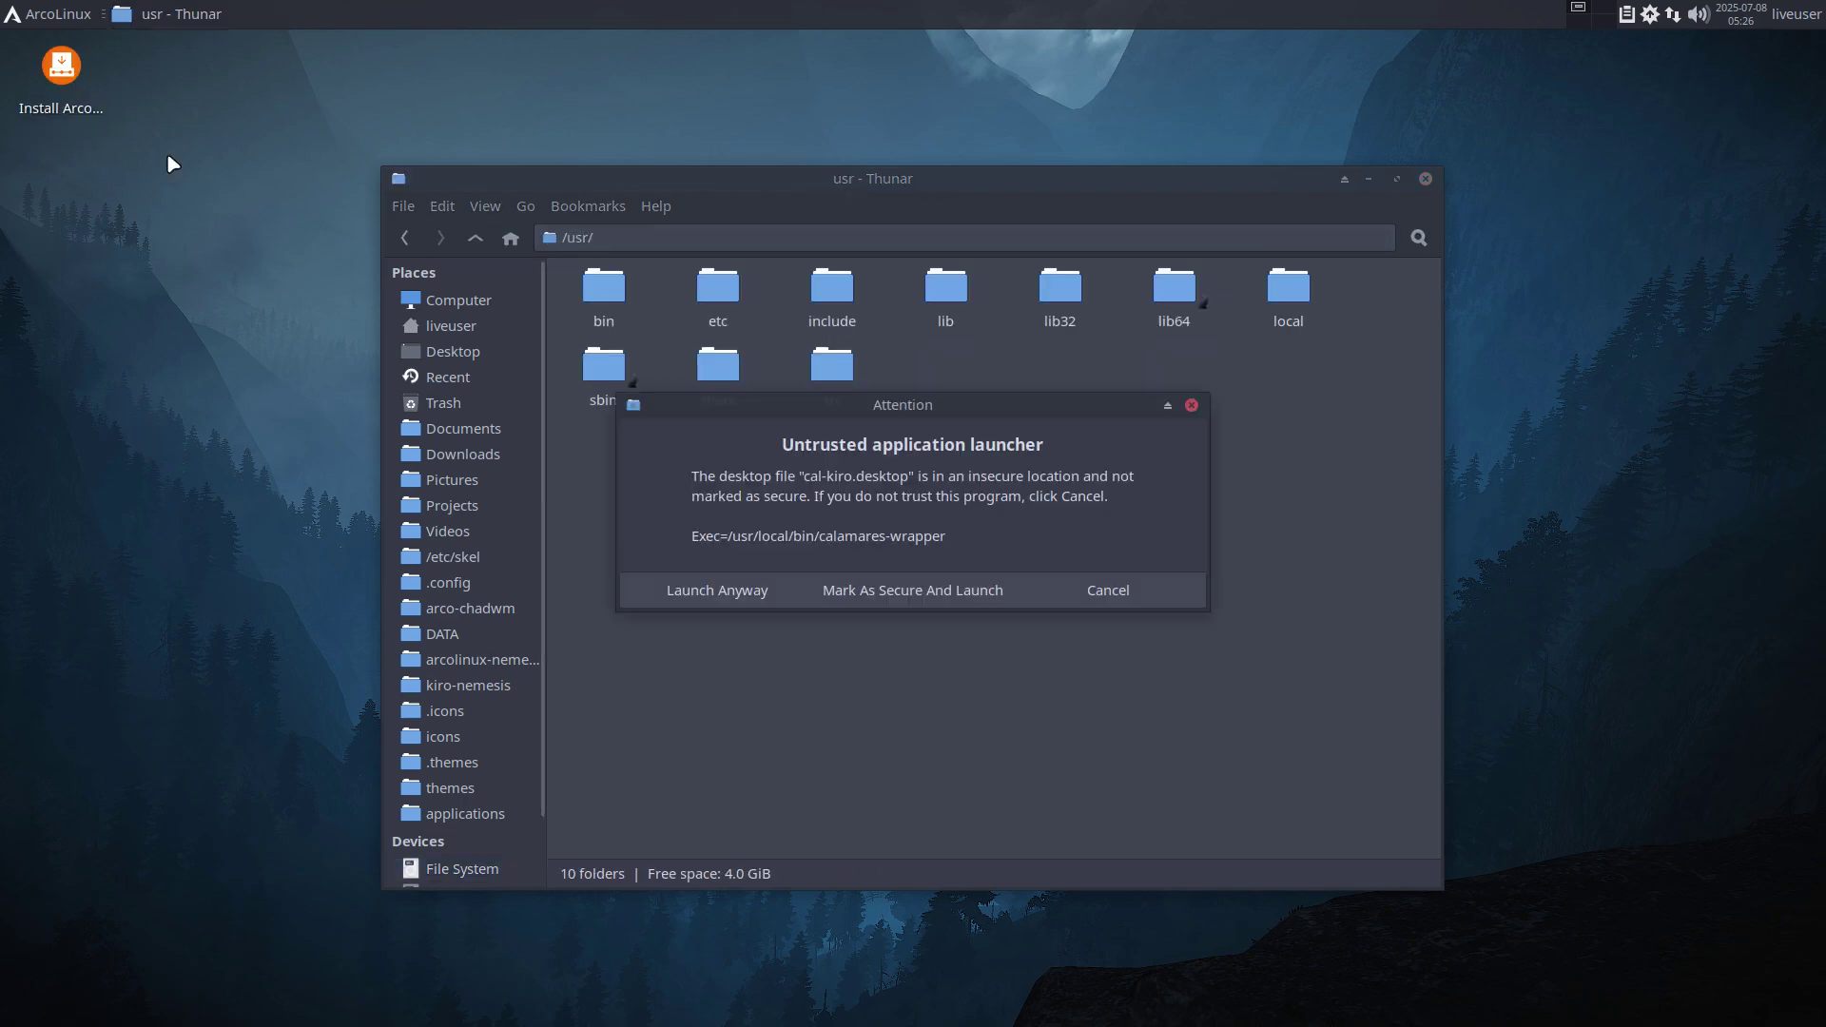
pyautogui.click(723, 590)
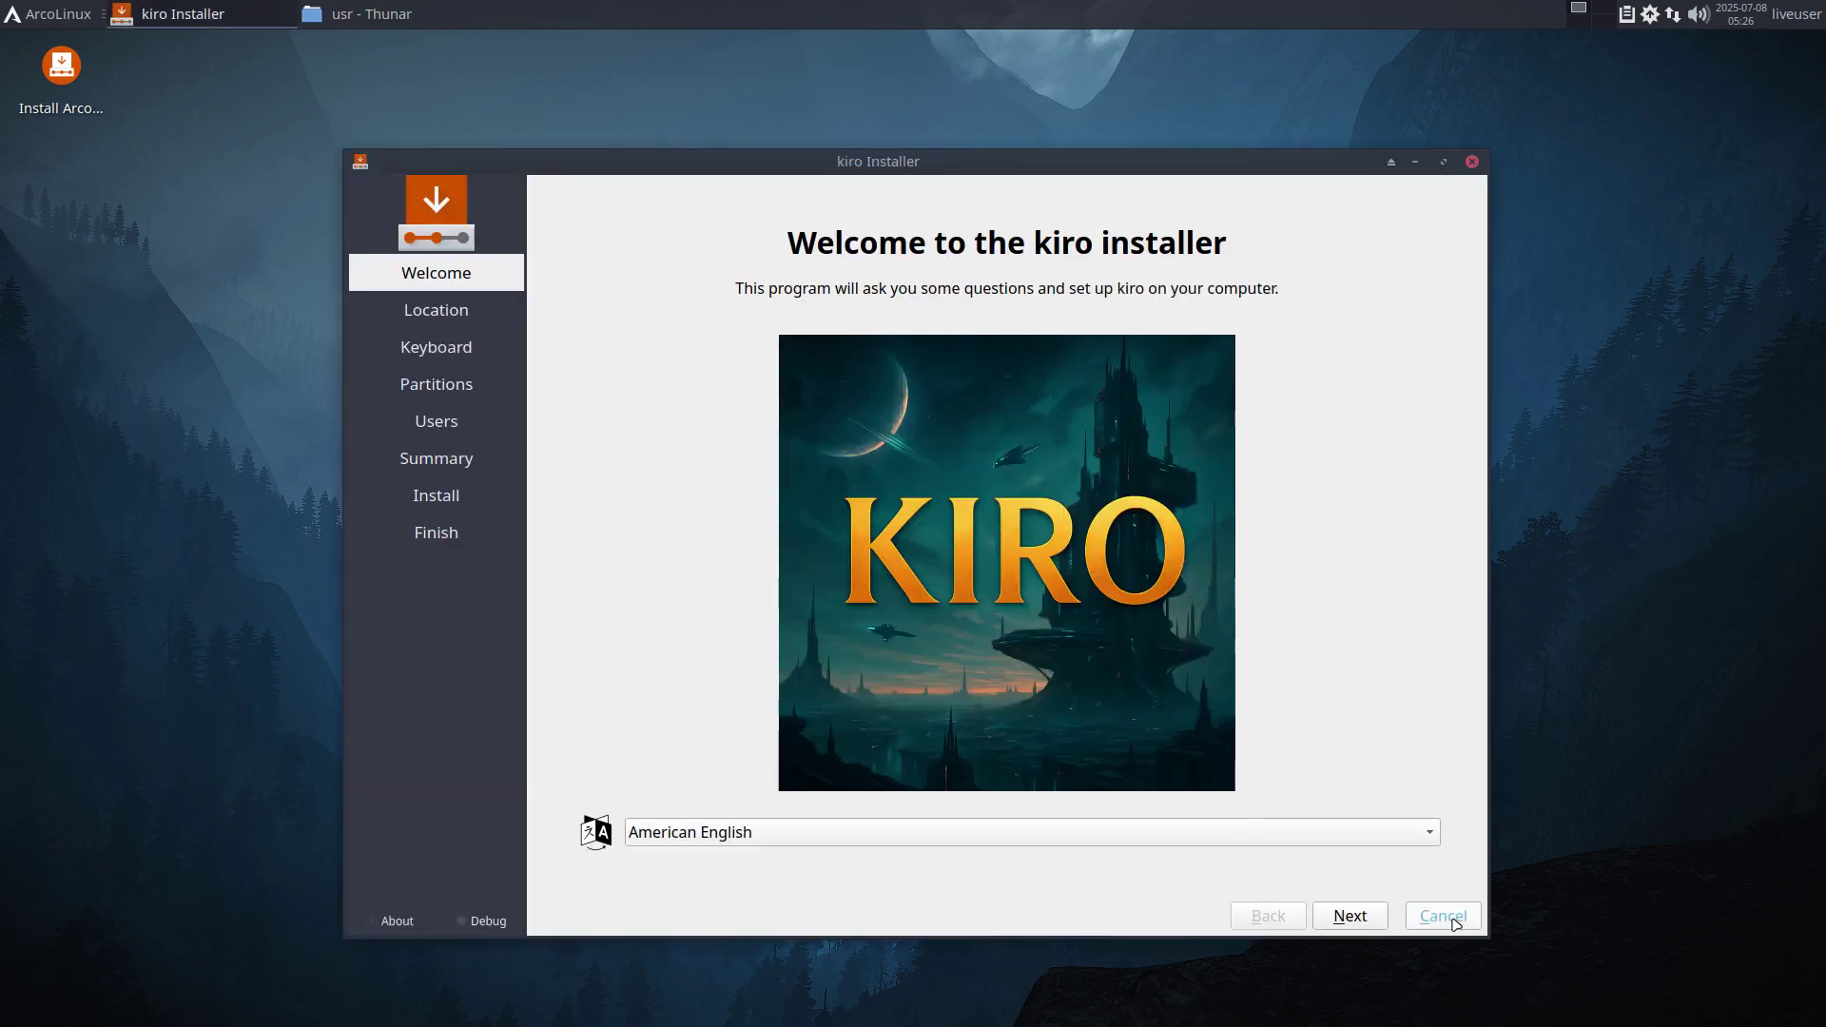
pyautogui.click(1454, 921)
pyautogui.click(1017, 569)
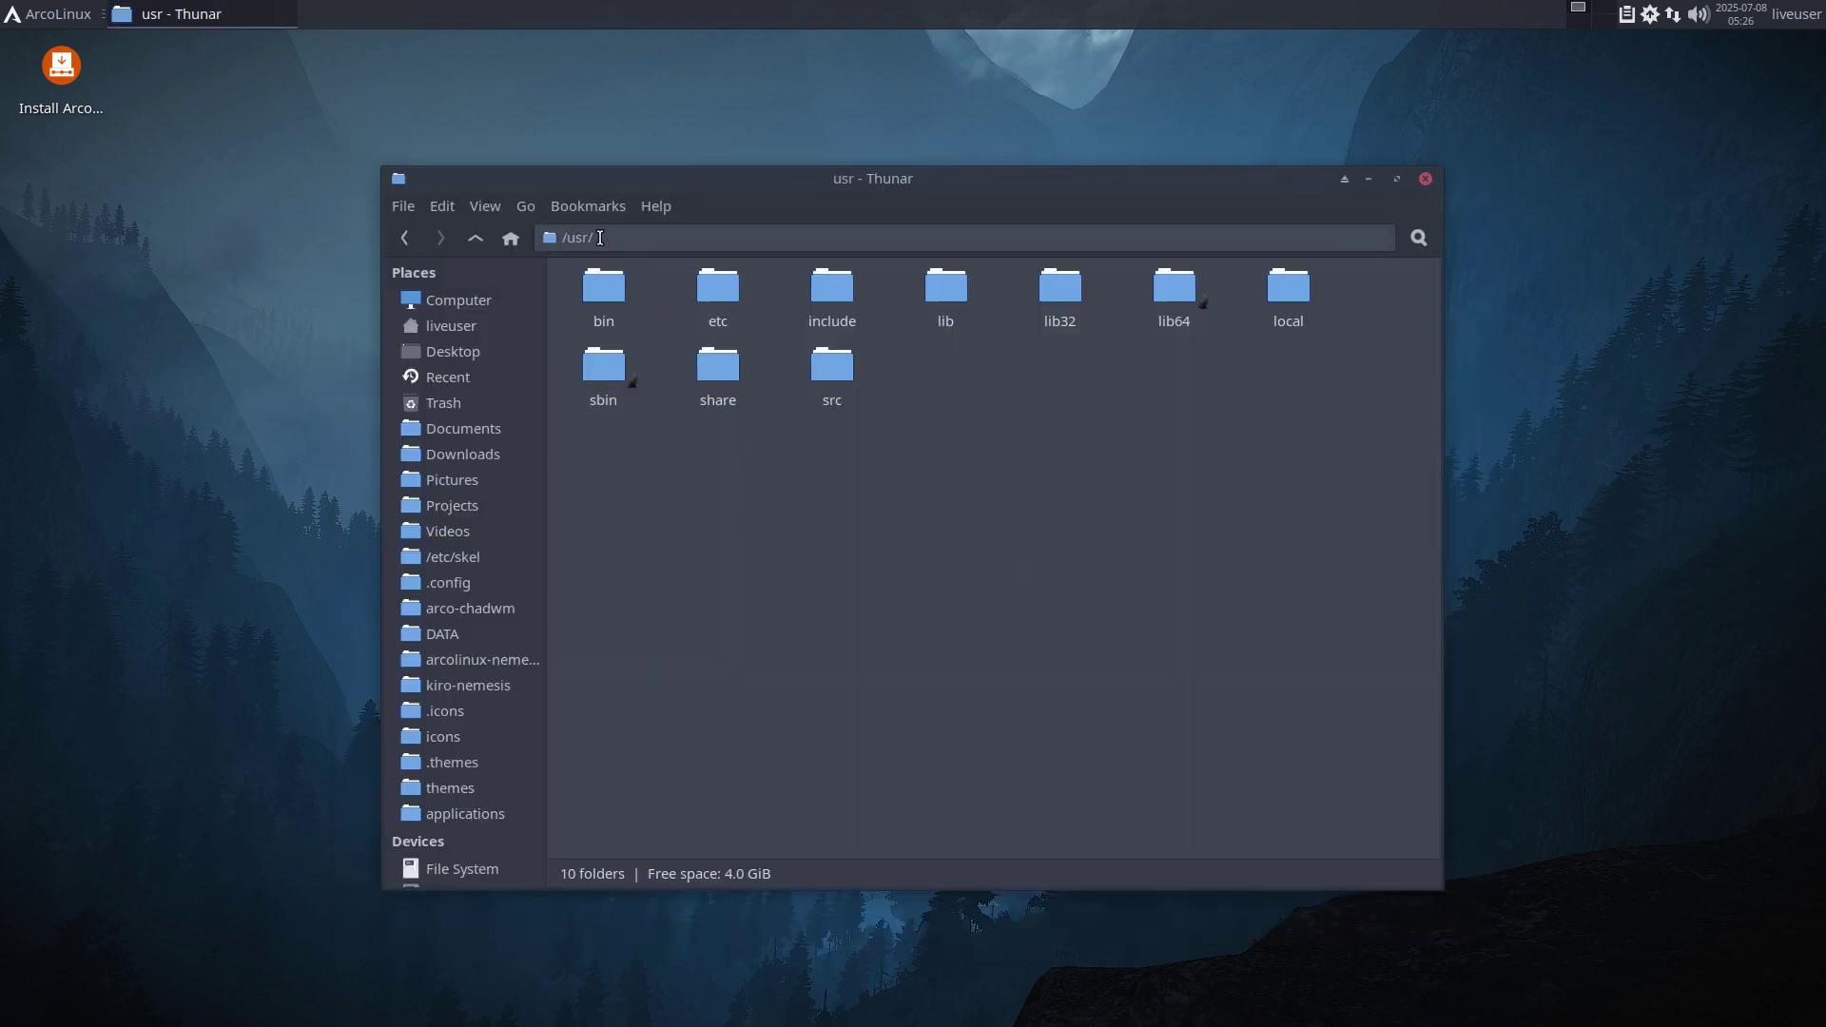
# Open /usr/share and copy the calamares folder from its right-click menu
pyautogui.doubleClick(722, 353)
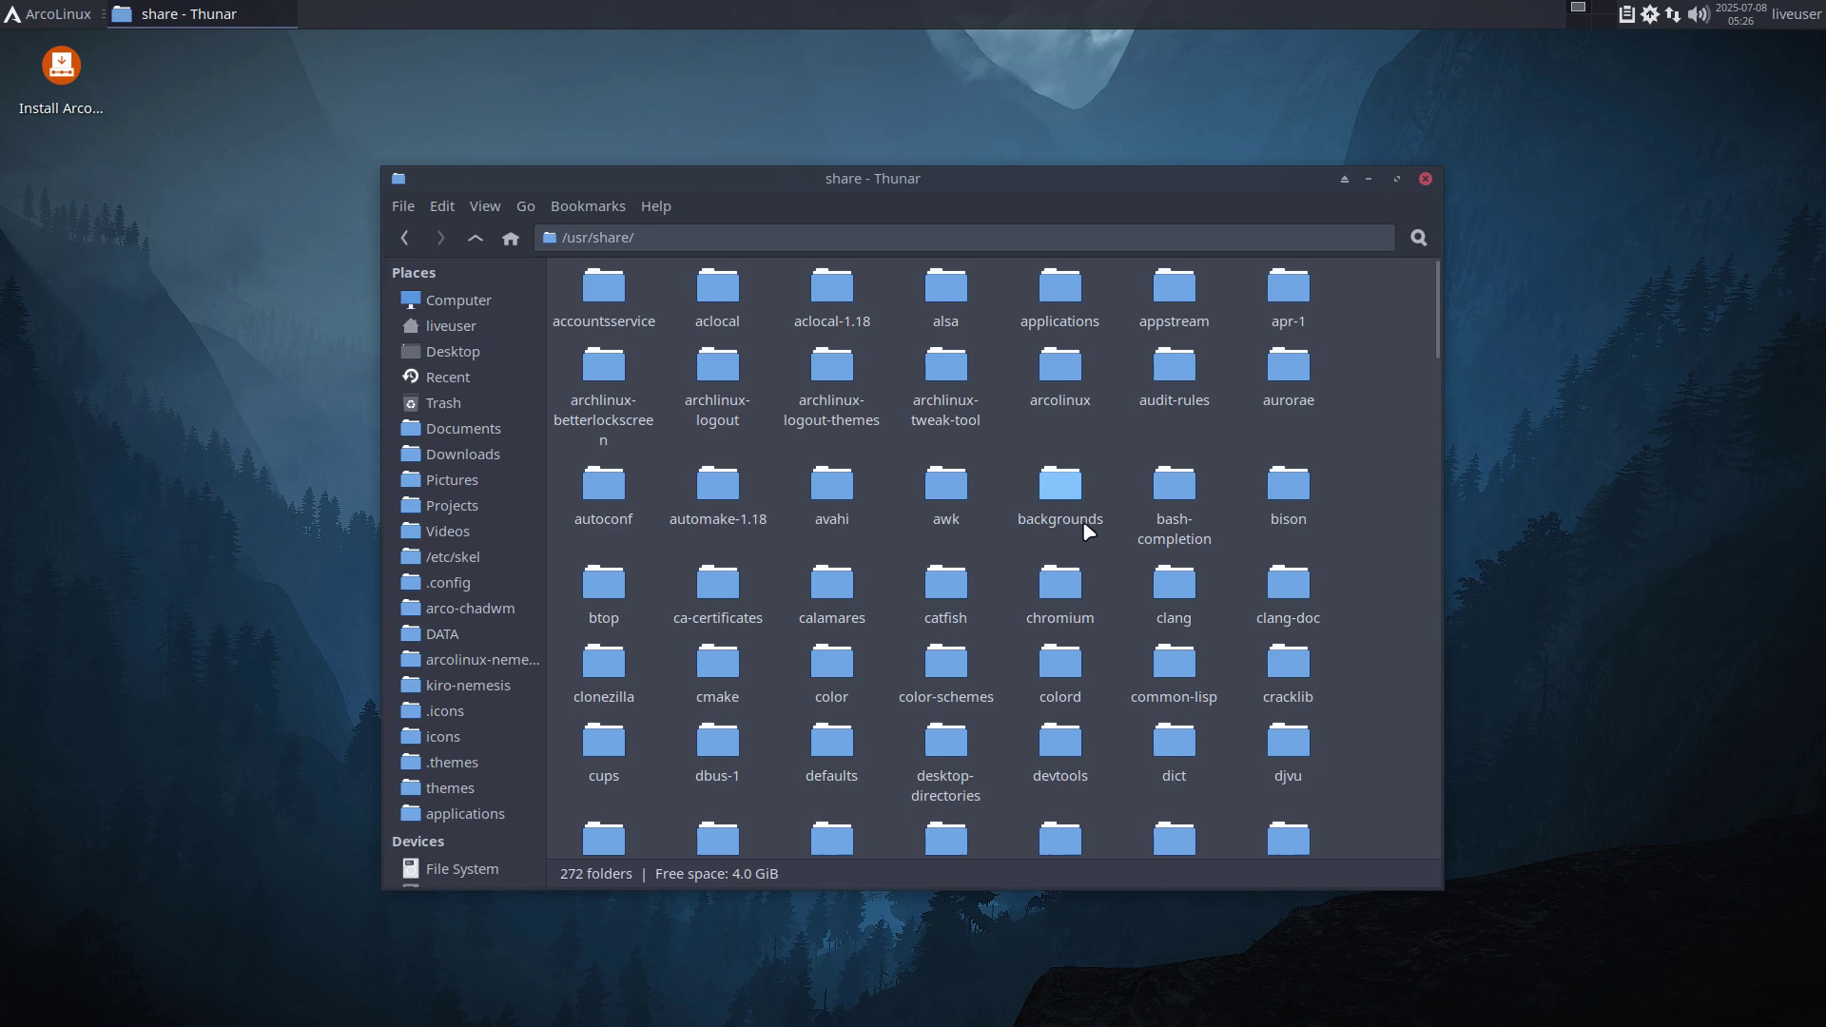
pyautogui.click(832, 588)
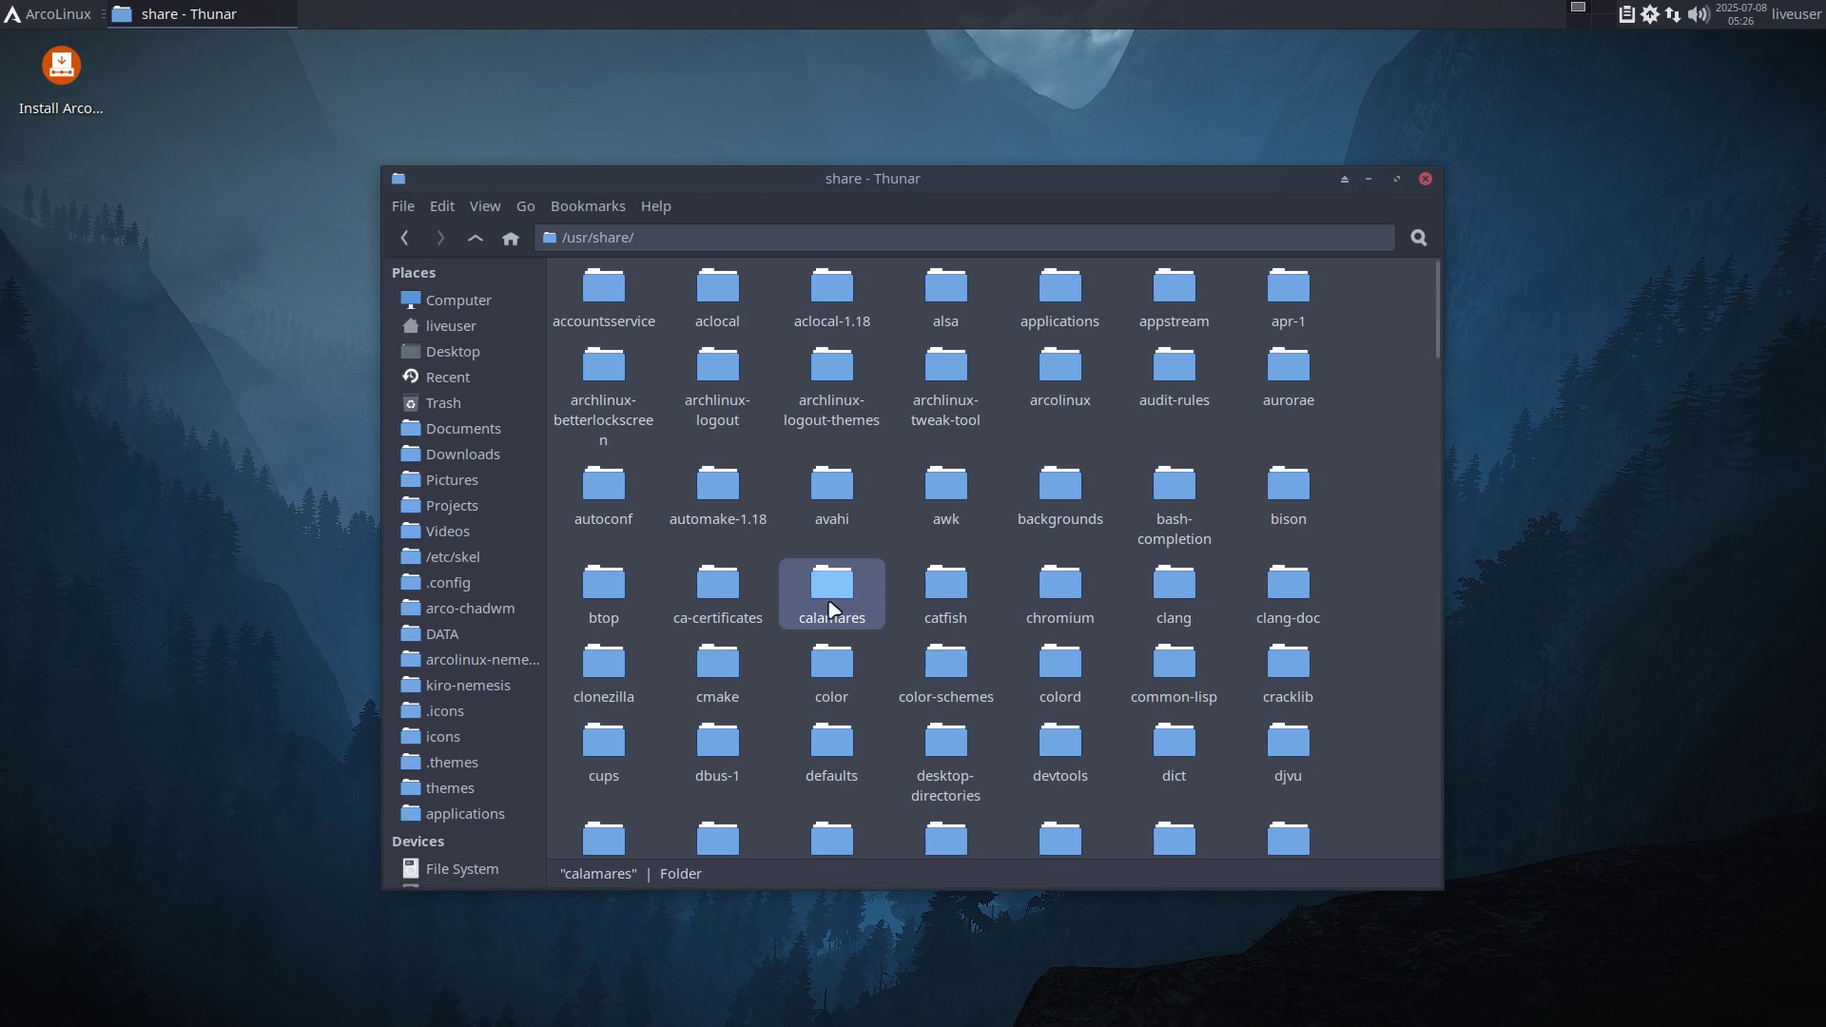
pyautogui.rightClick(830, 592)
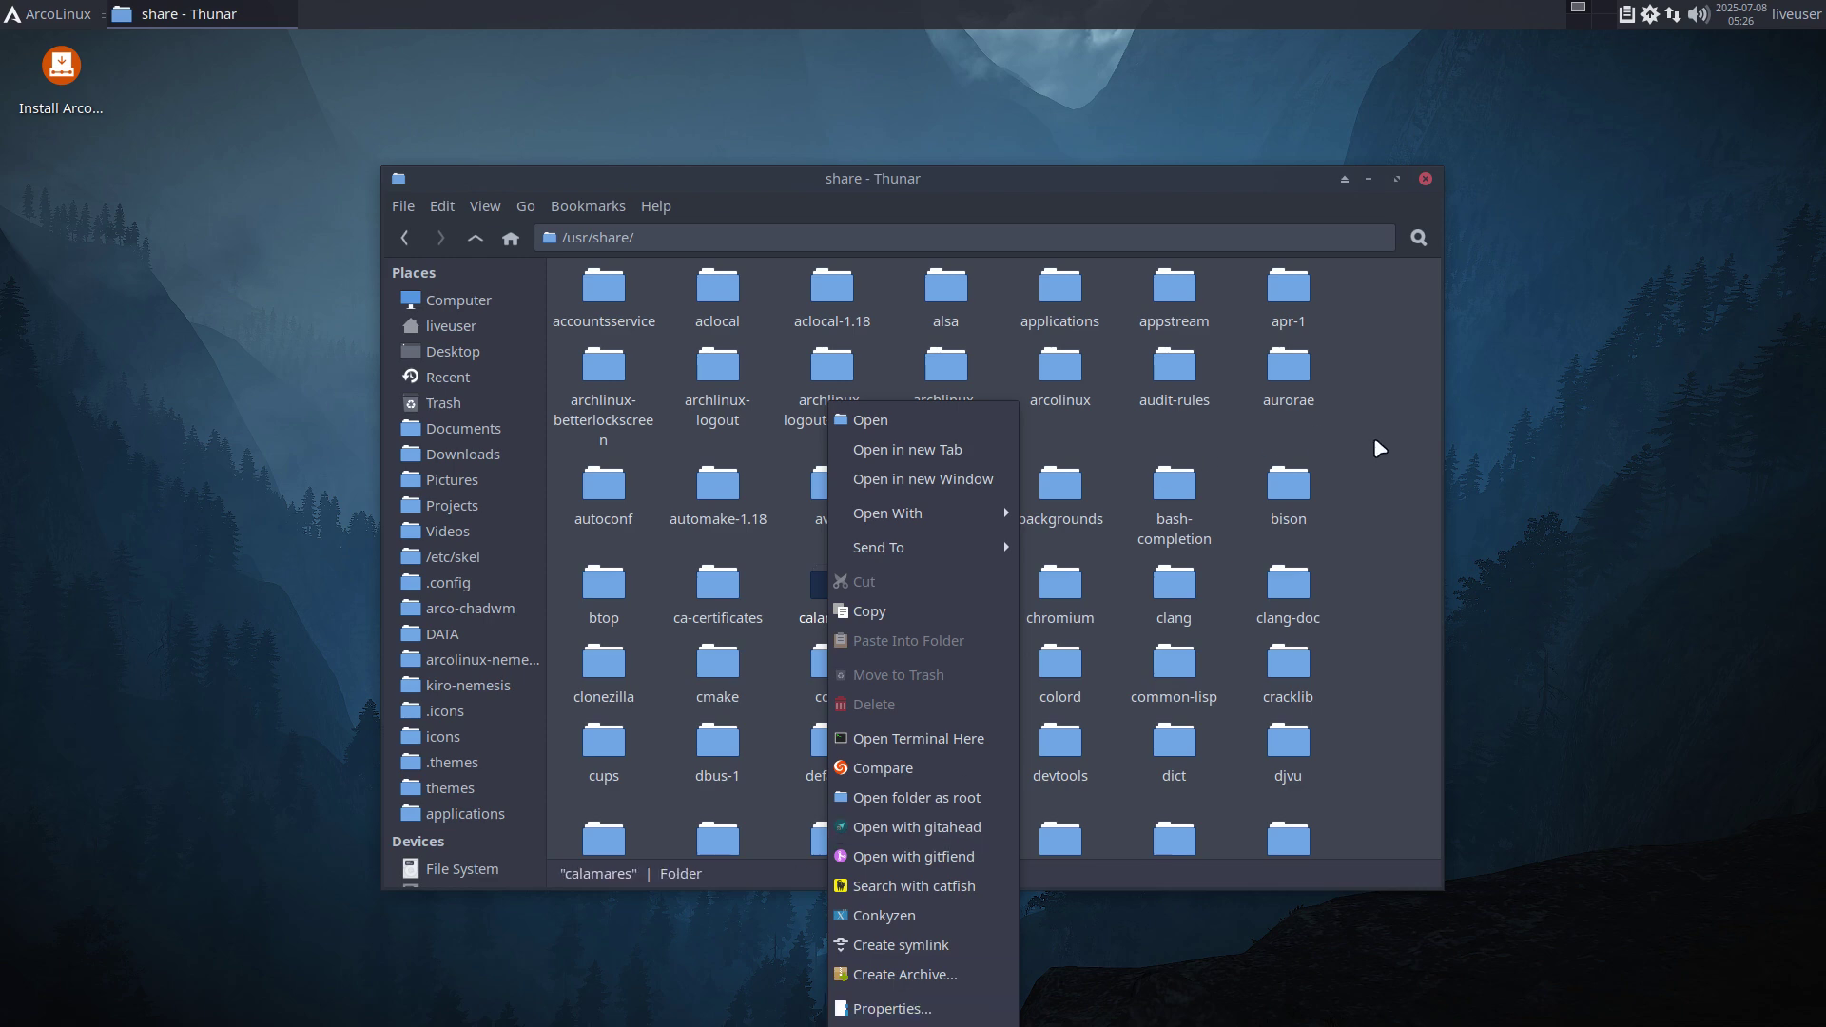
pyautogui.click(907, 614)
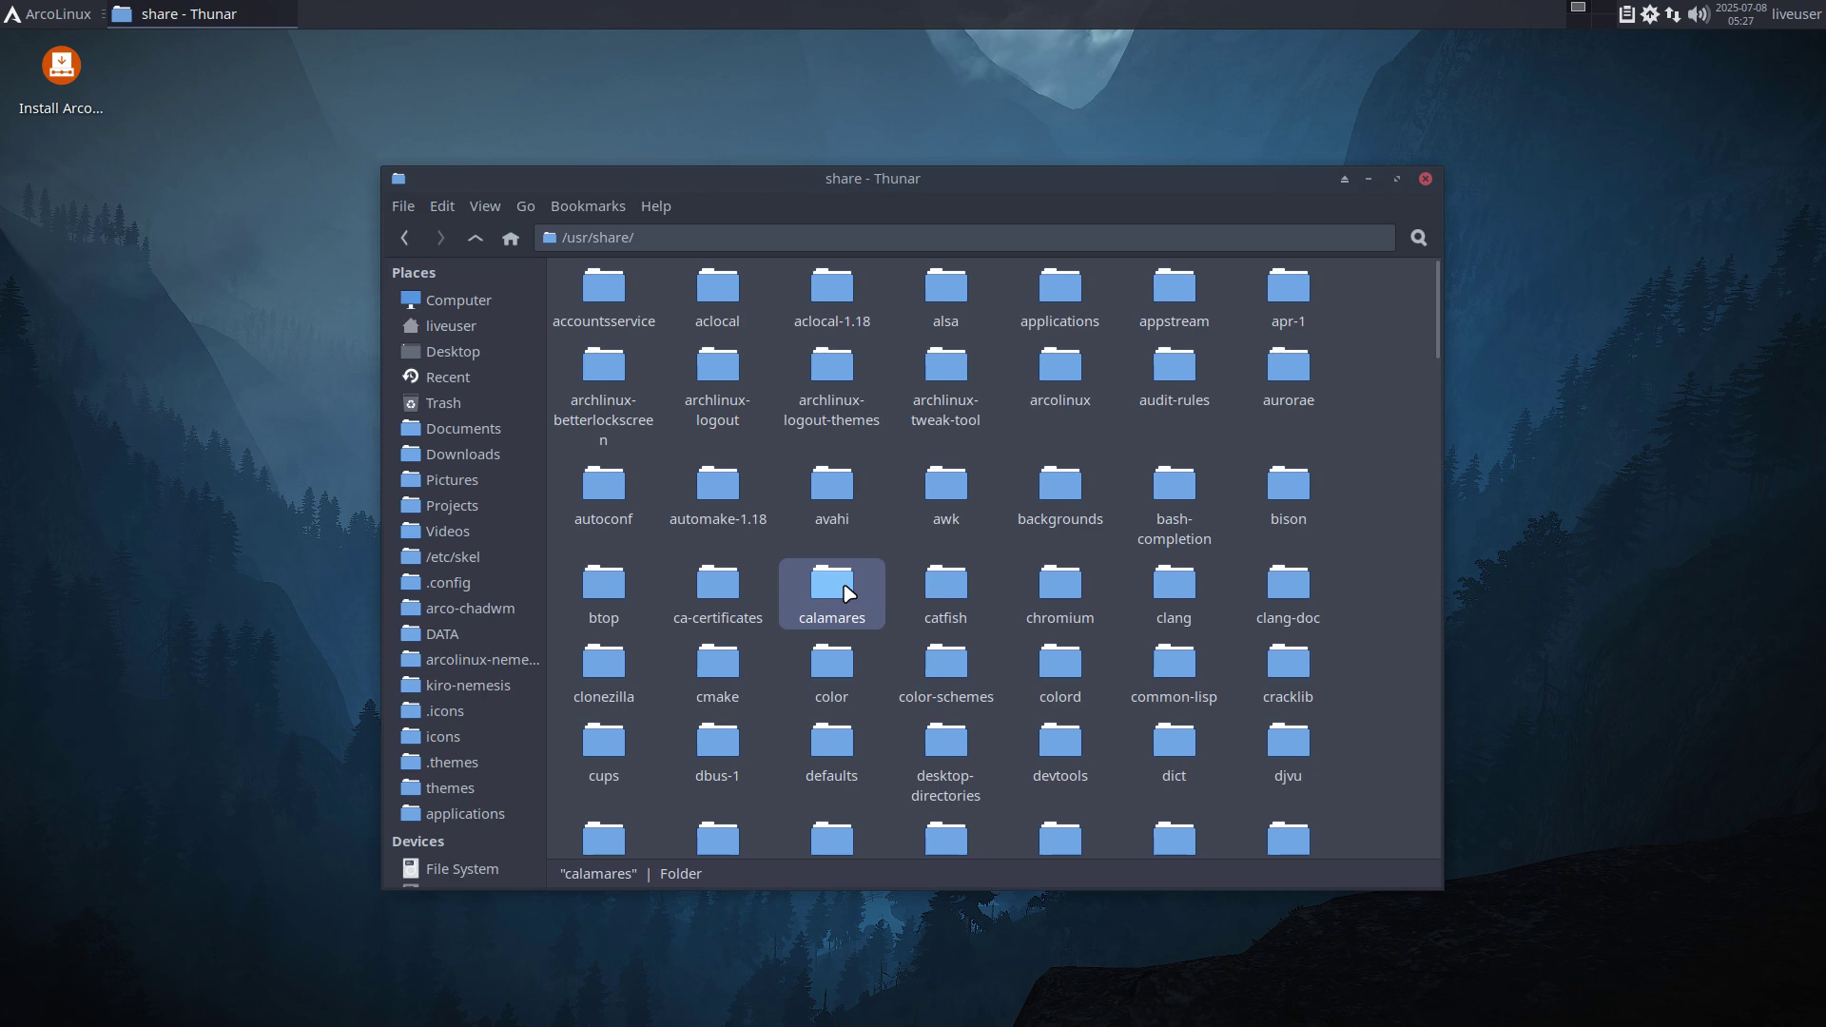
pyautogui.rightClick(885, 522)
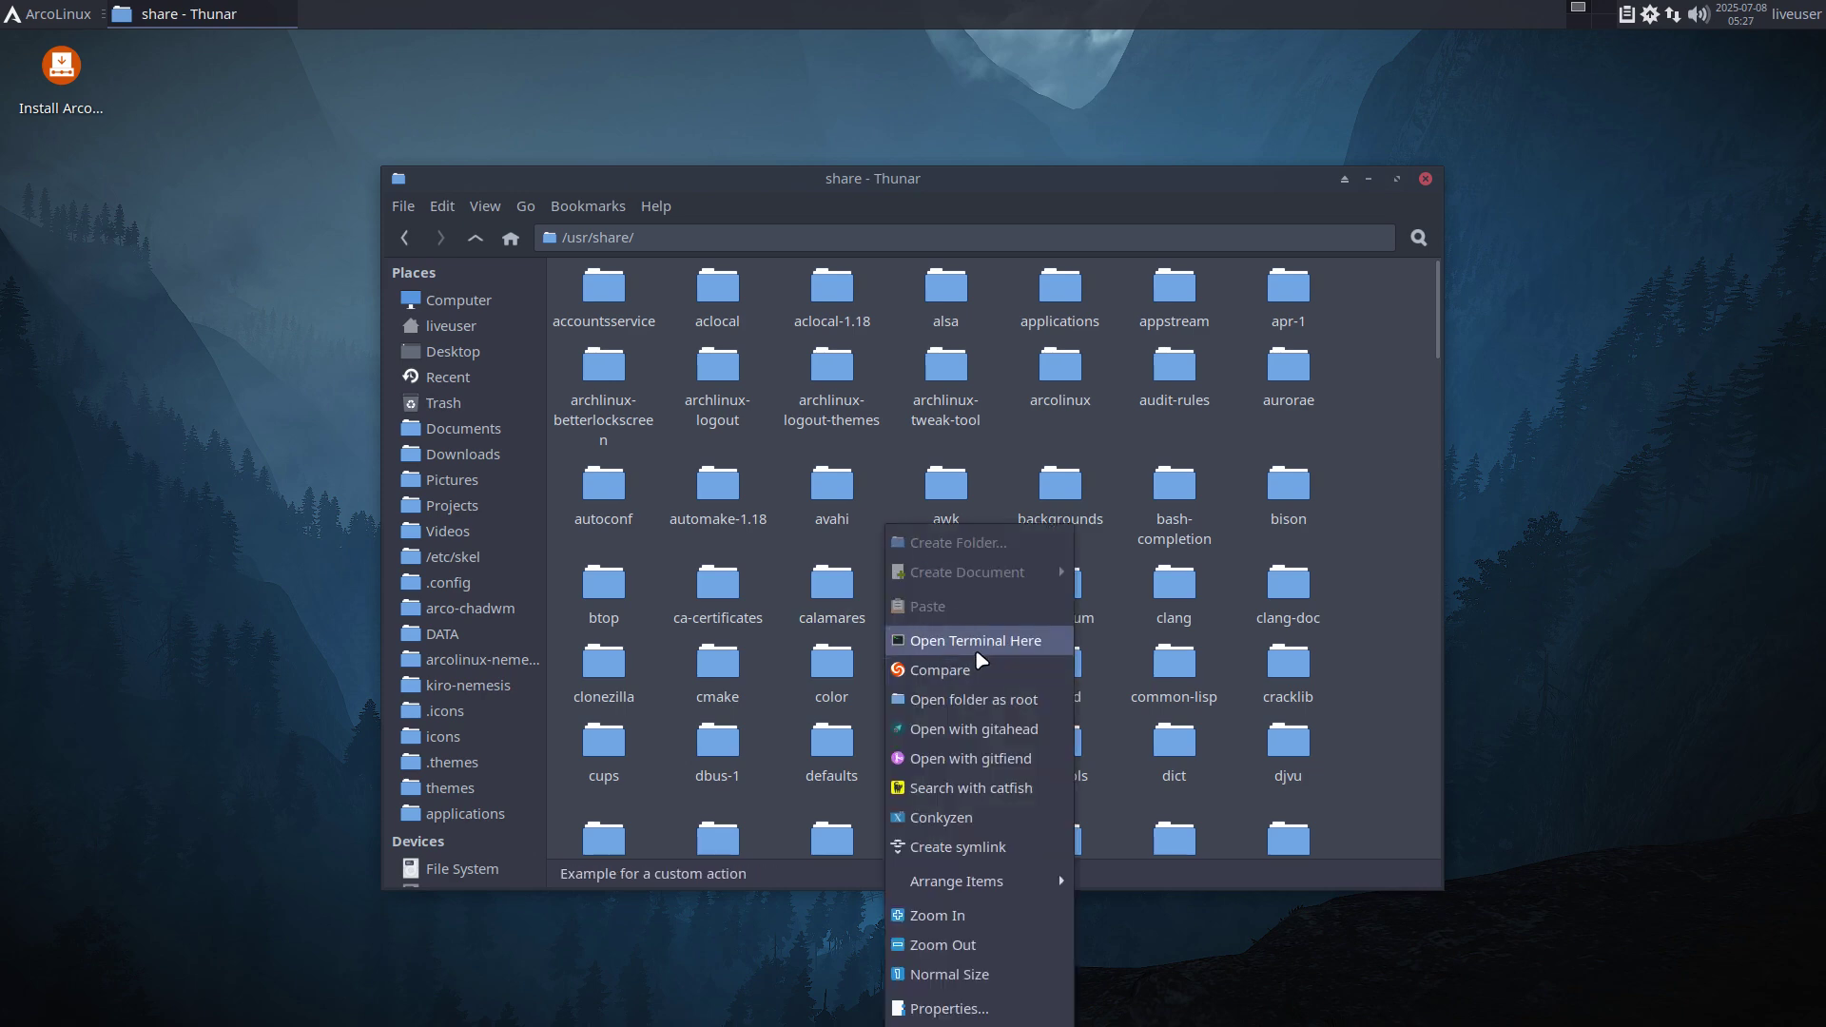
pyautogui.click(837, 580)
pyautogui.click(835, 585)
pyautogui.rightClick(837, 589)
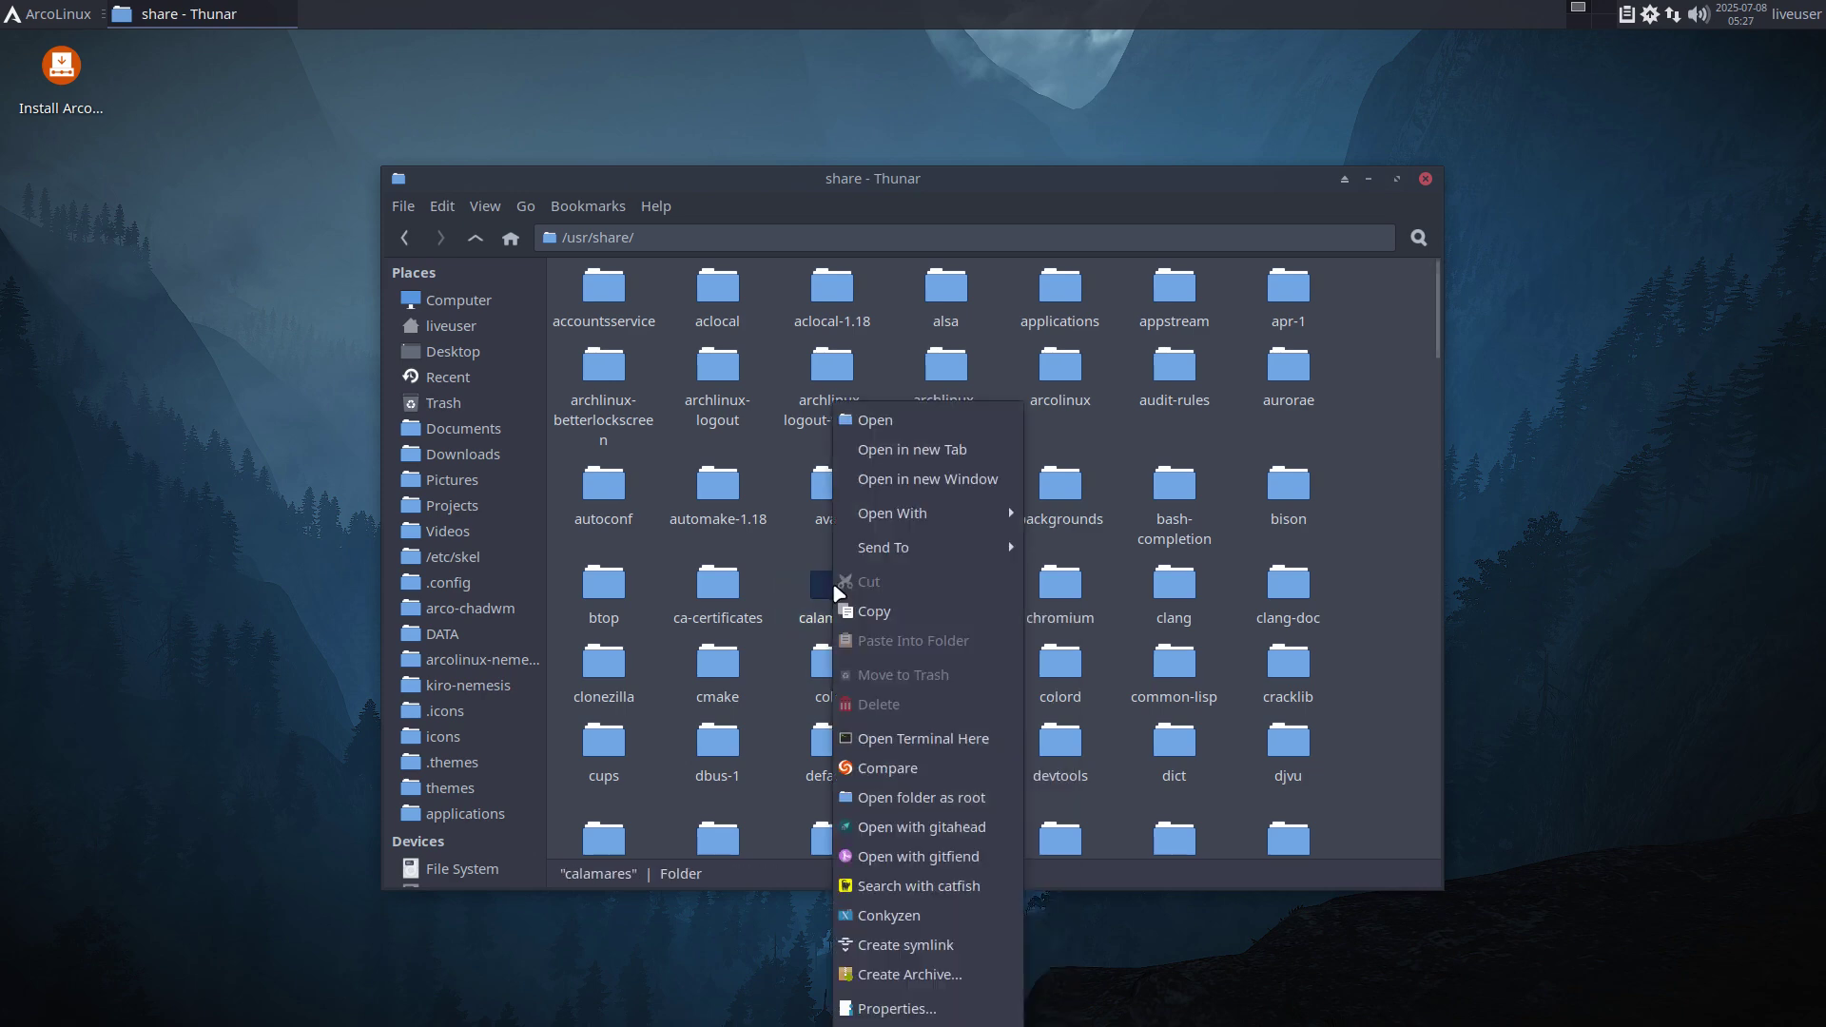
pyautogui.click(881, 609)
pyautogui.rightClick(883, 544)
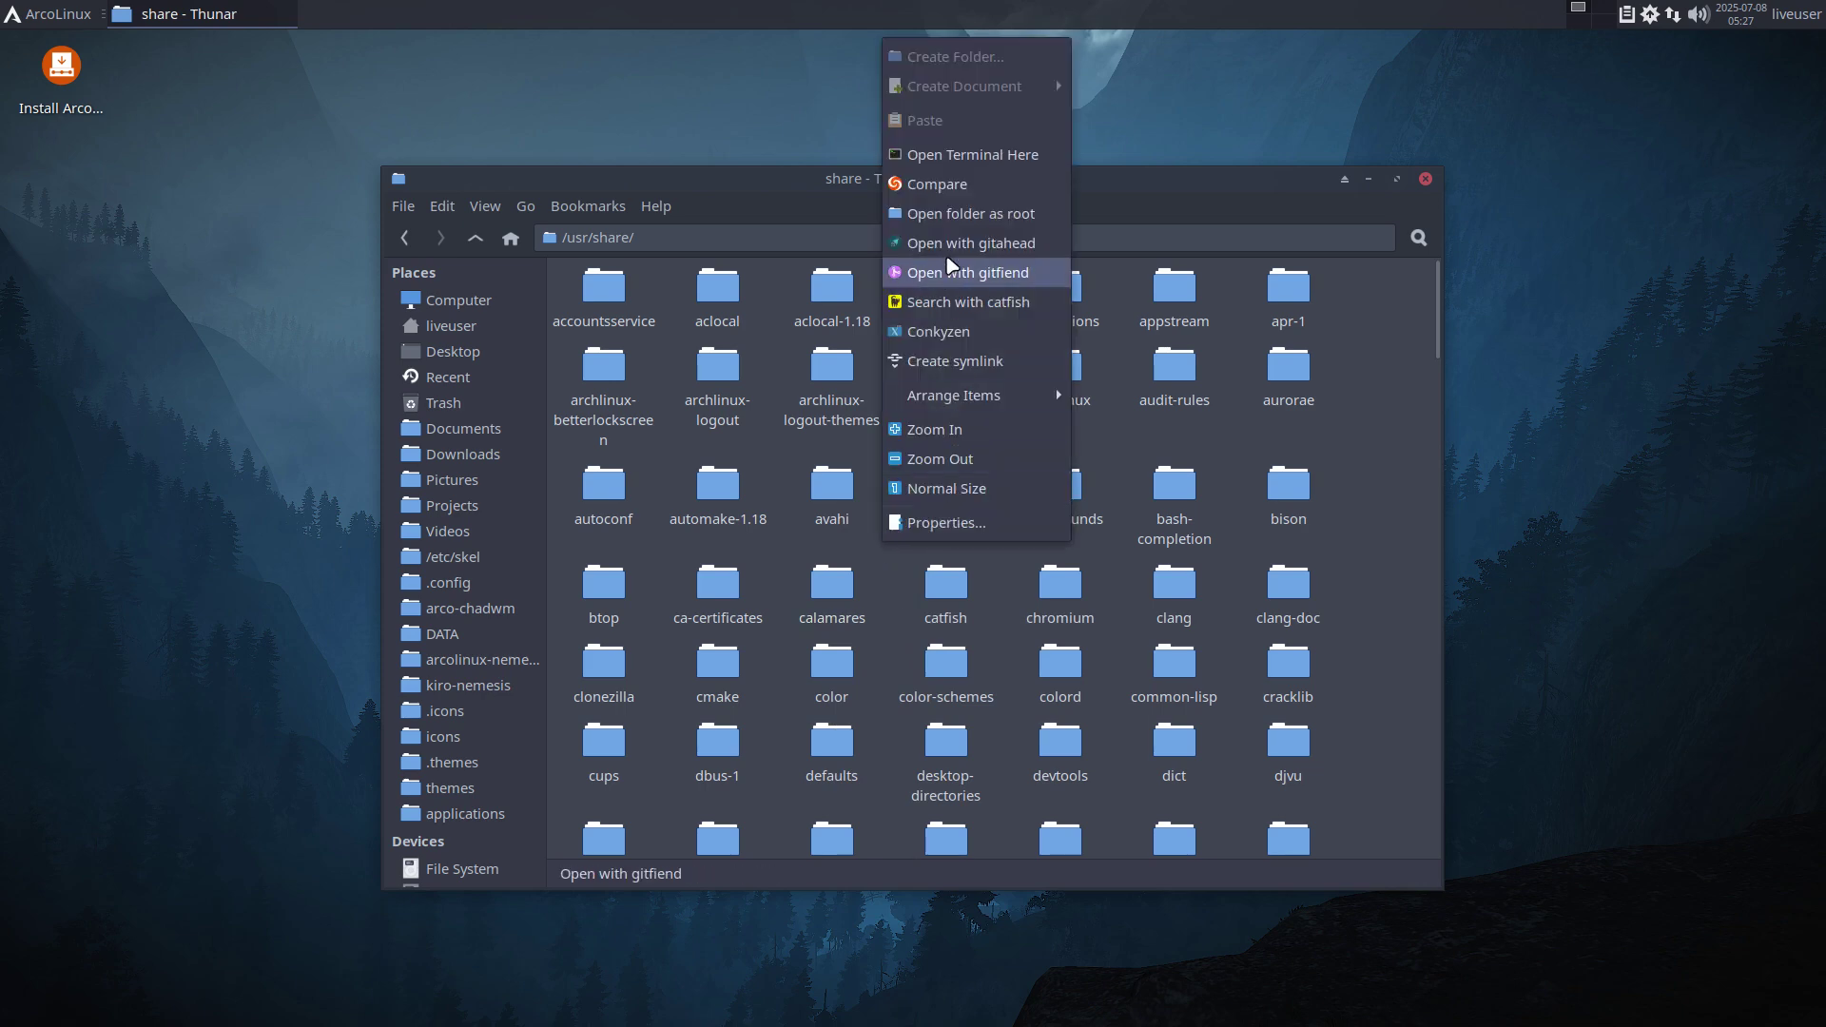
# Run sudo mv /usr/share/calamares /usr/share/calamaress, then select calamaress in Thunar
pyautogui.click(975, 157)
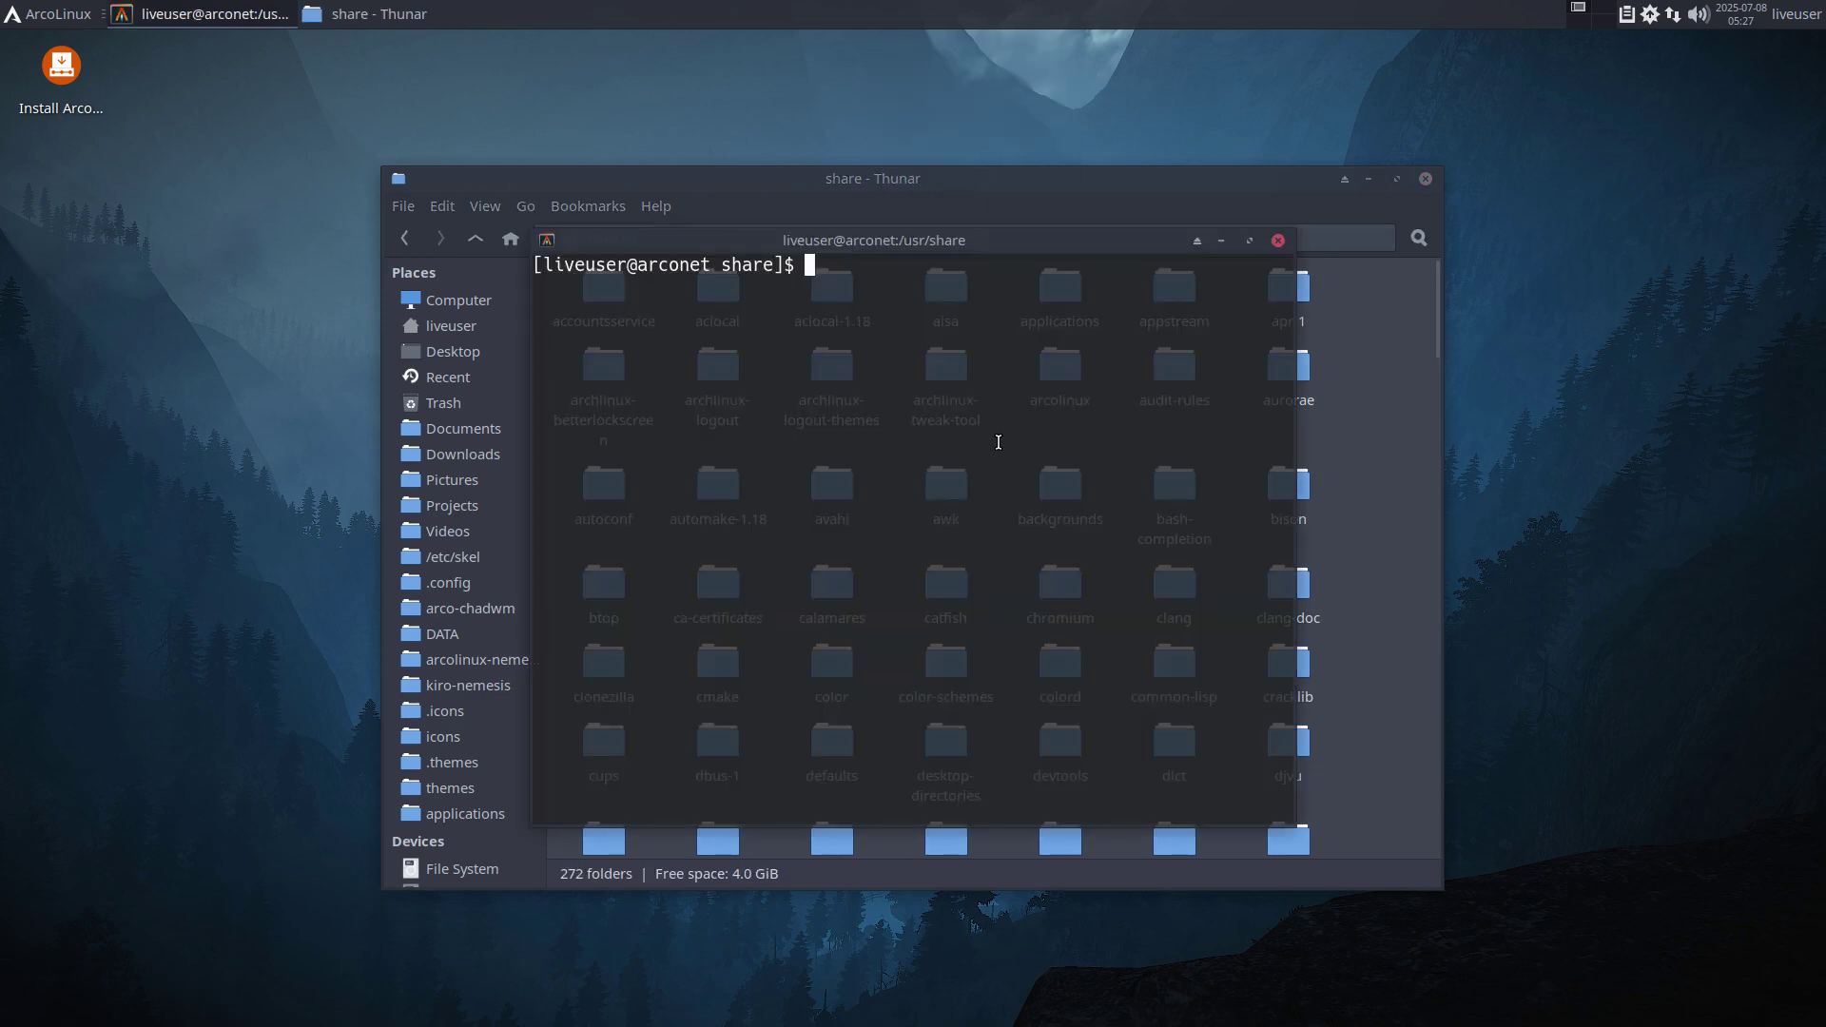
pyautogui.write('sudo mv')
pyautogui.hotkey('ctrl', 'shift', 'v')
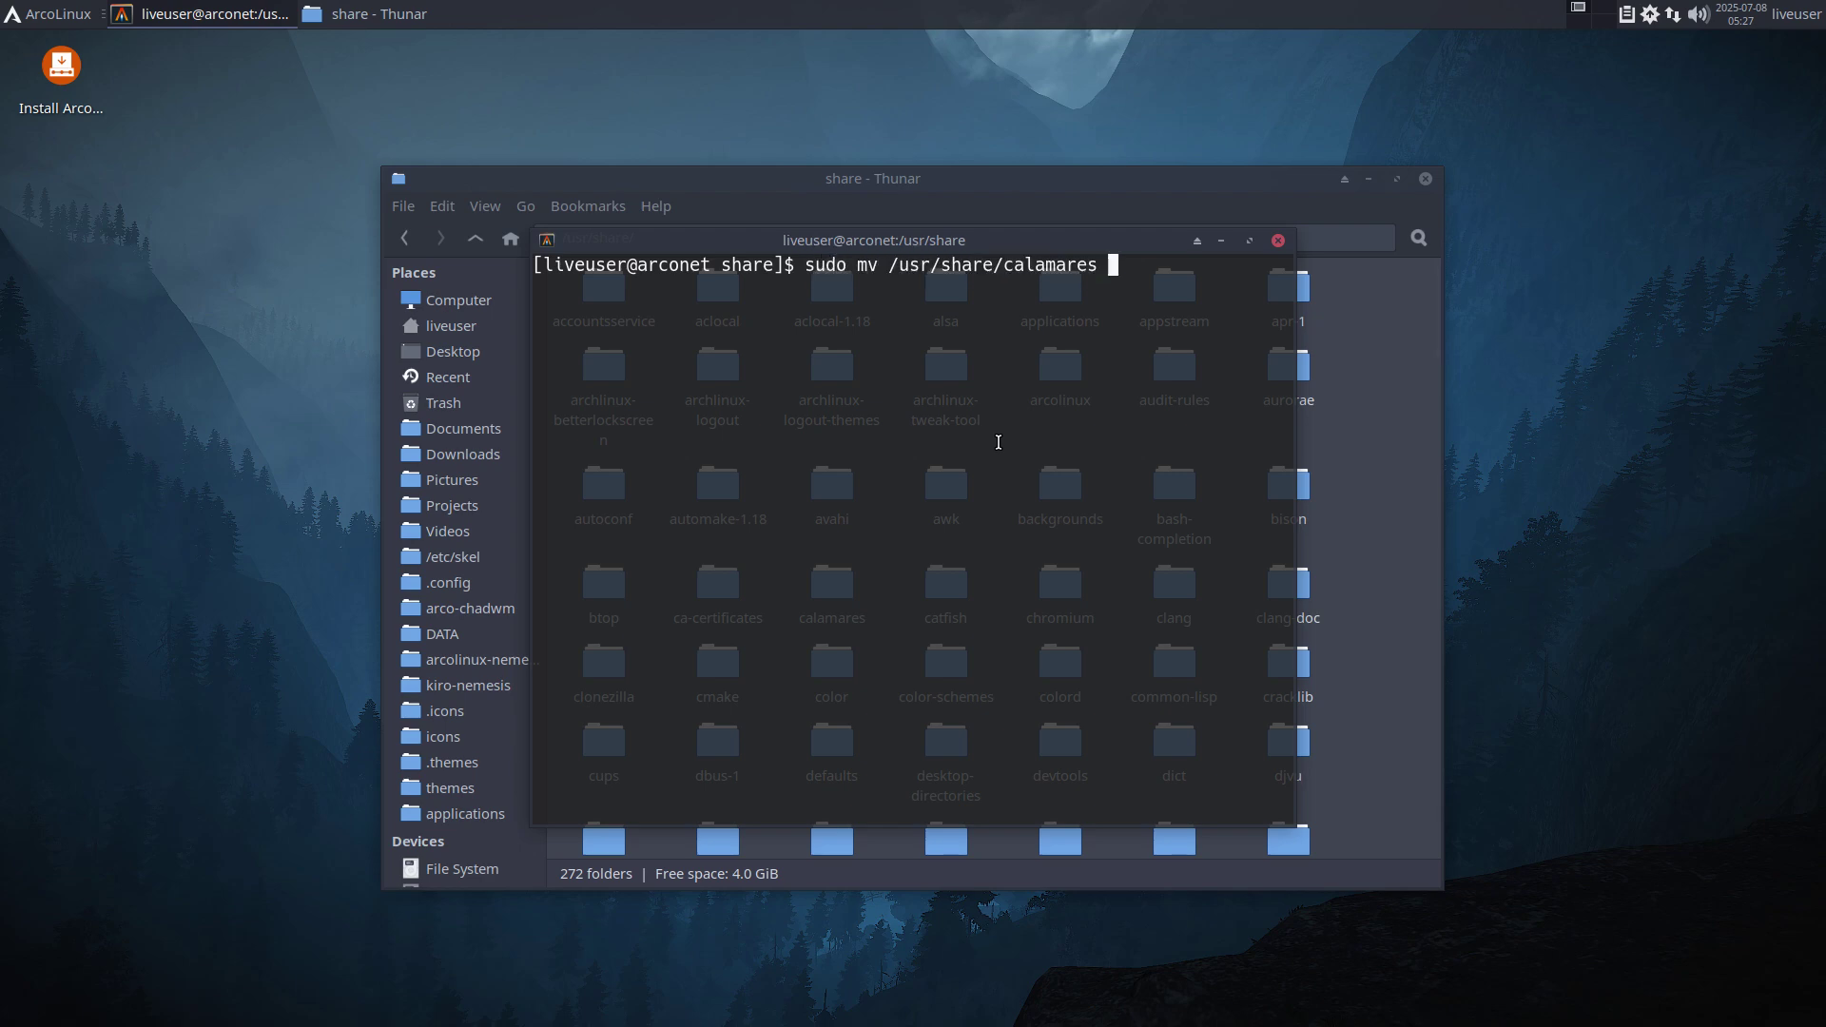
pyautogui.hotkey('ctrl', 'shift', 'v')
pyautogui.write('s')
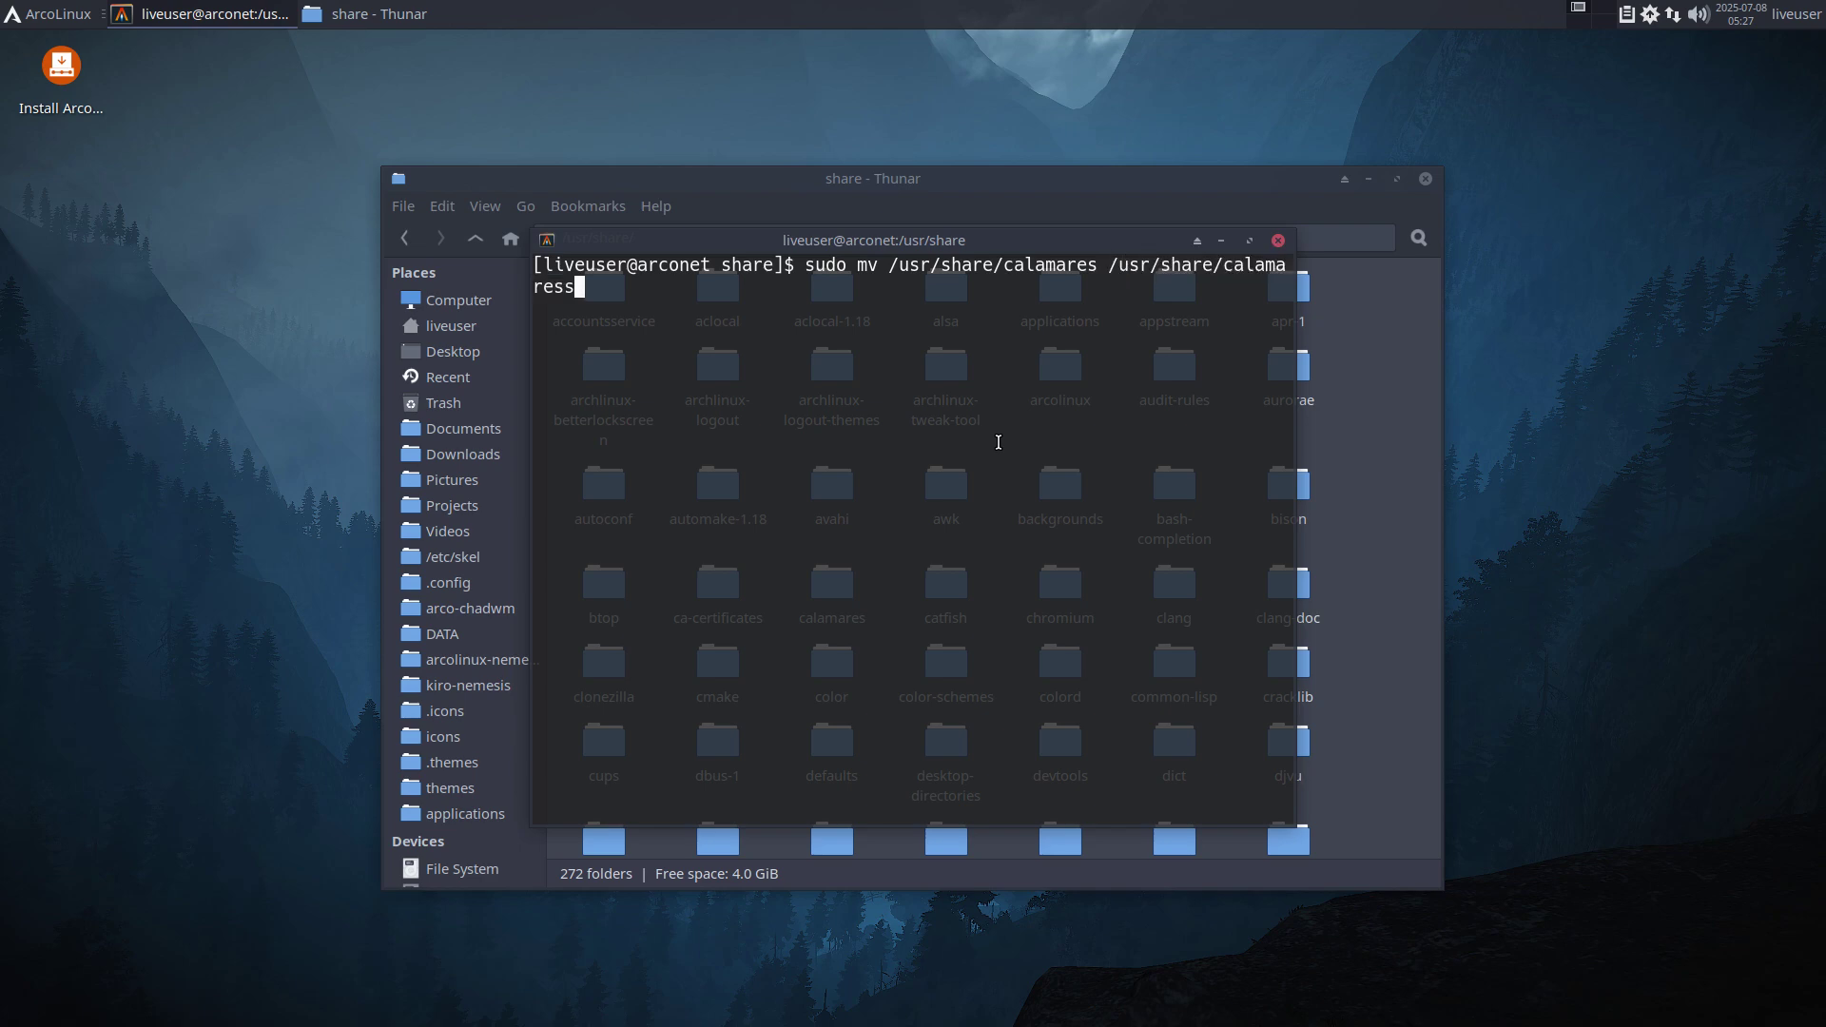
pyautogui.press('Return')
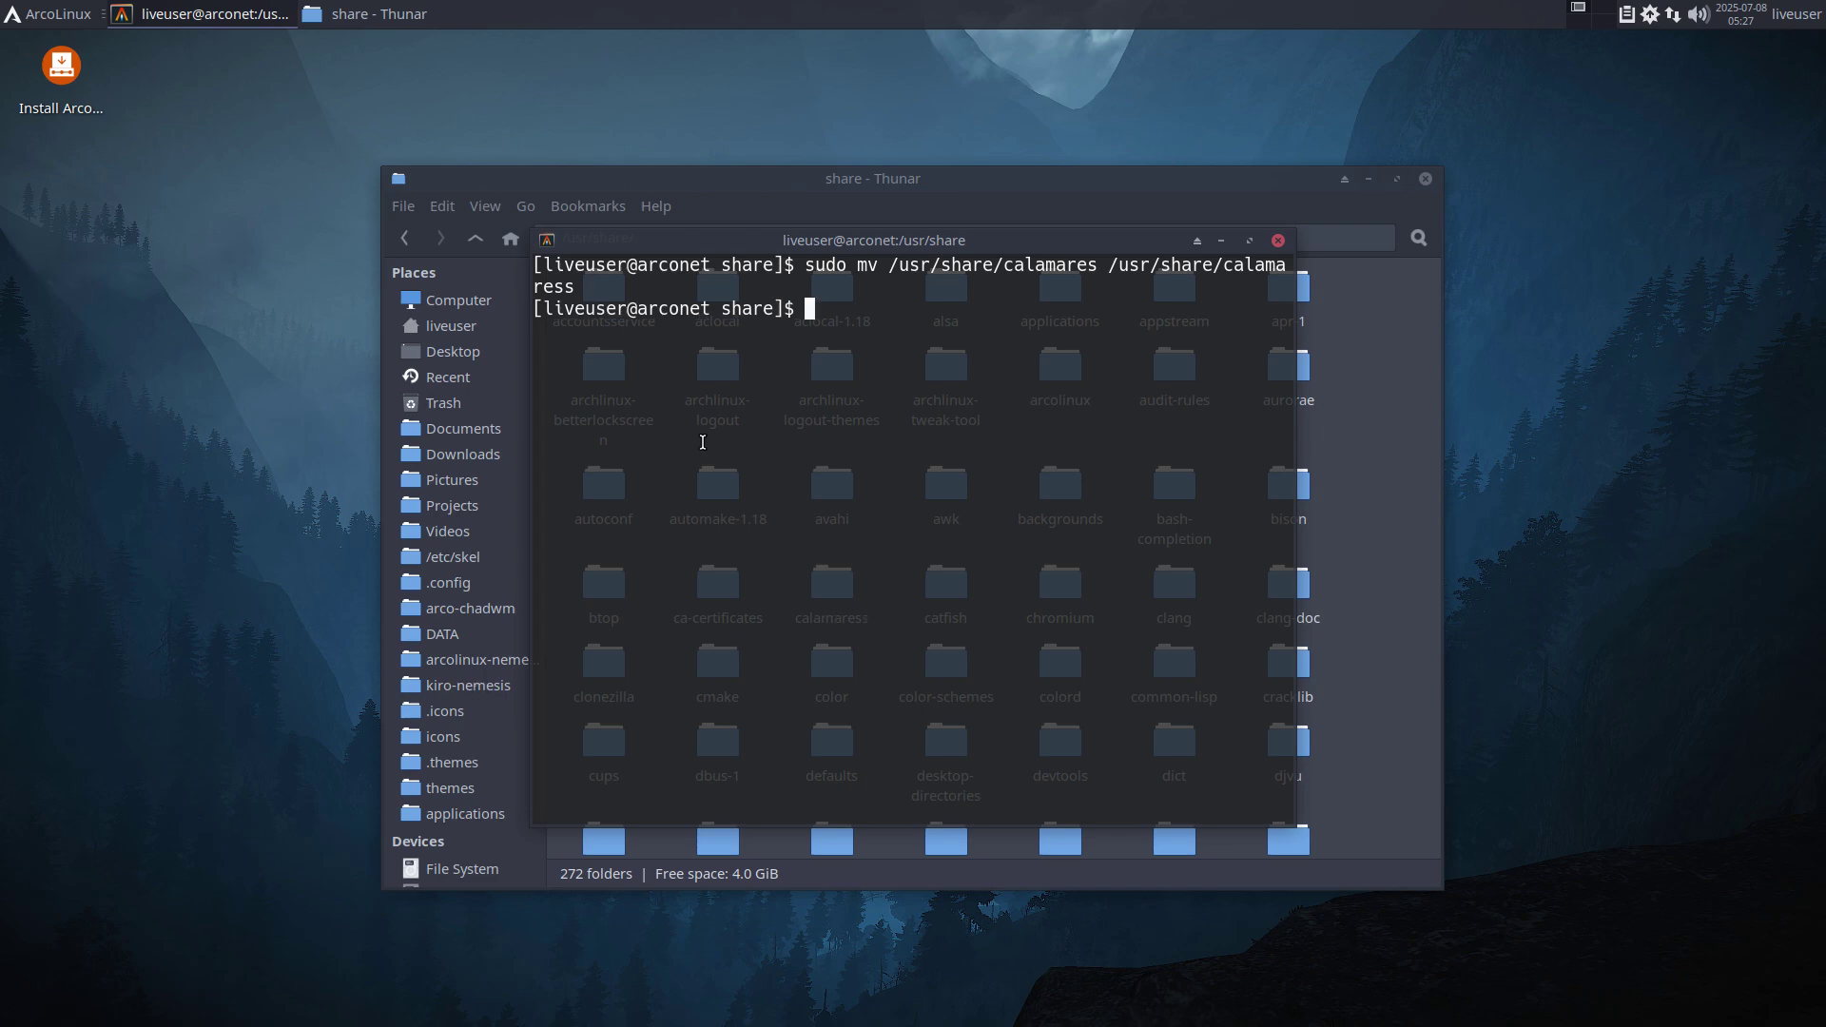
pyautogui.moveTo(1008, 243); pyautogui.dragTo(1506, 79)
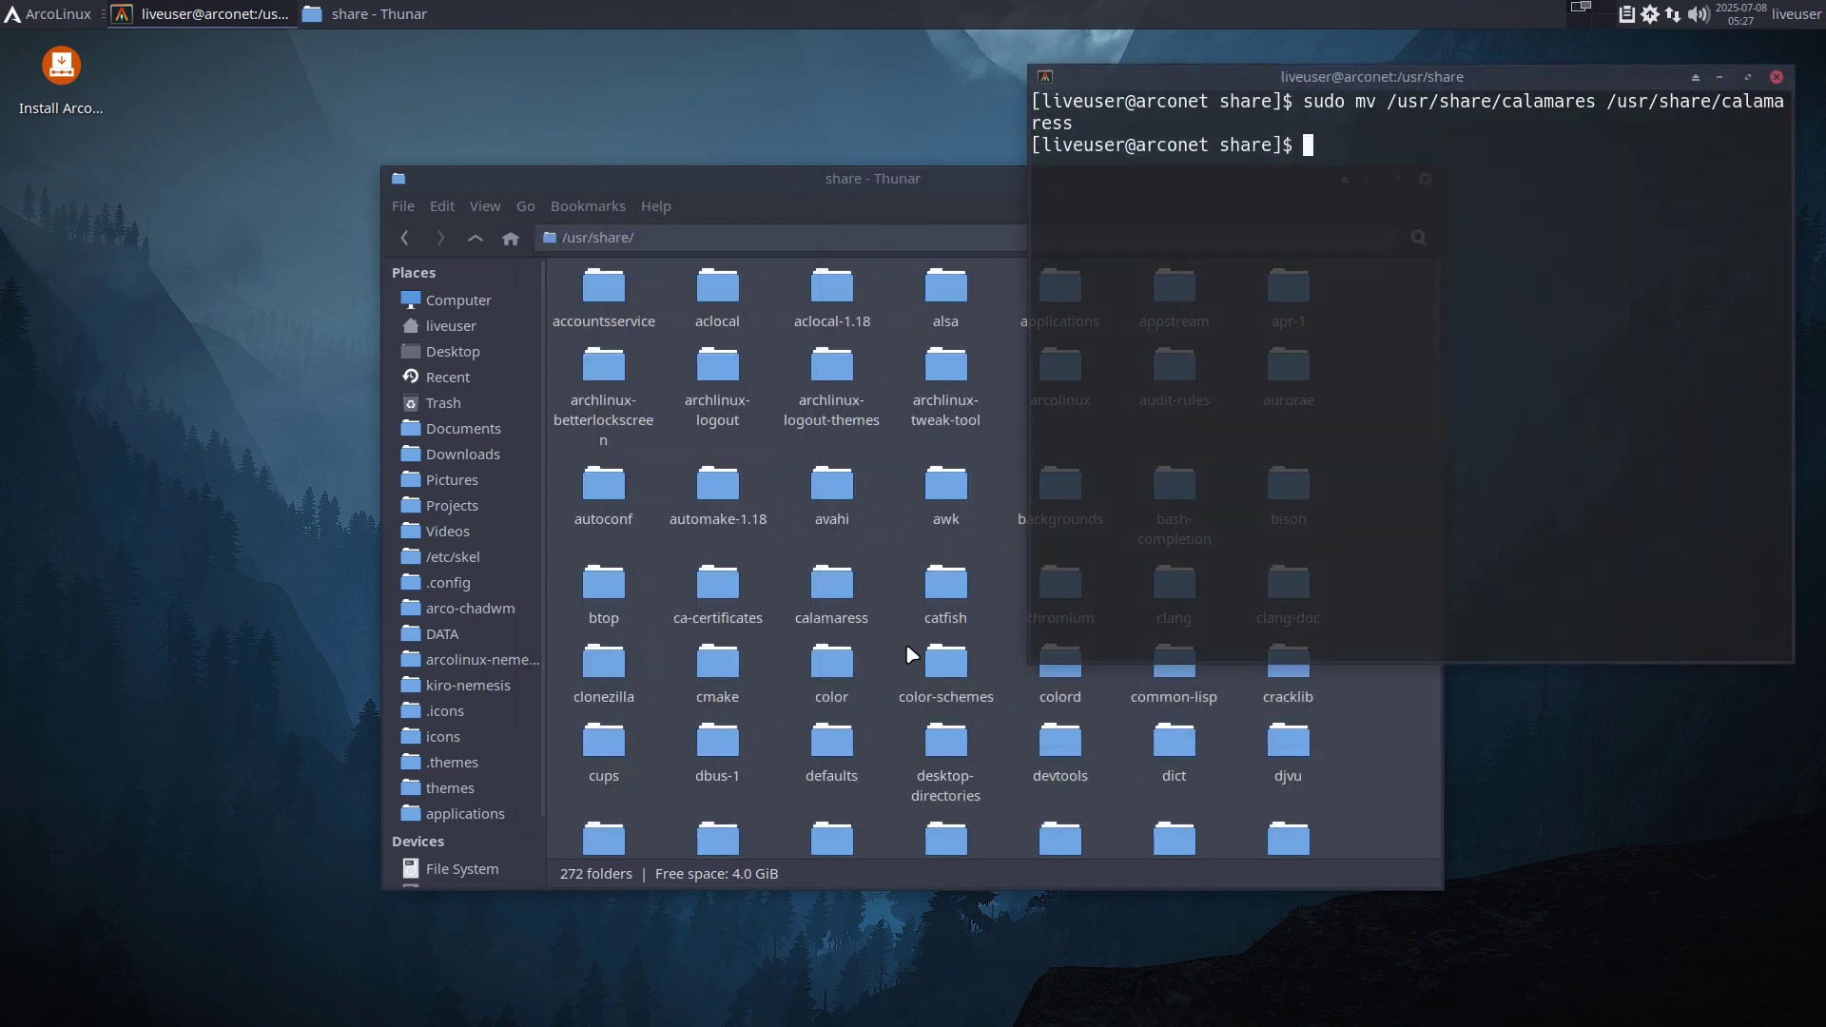
pyautogui.click(842, 600)
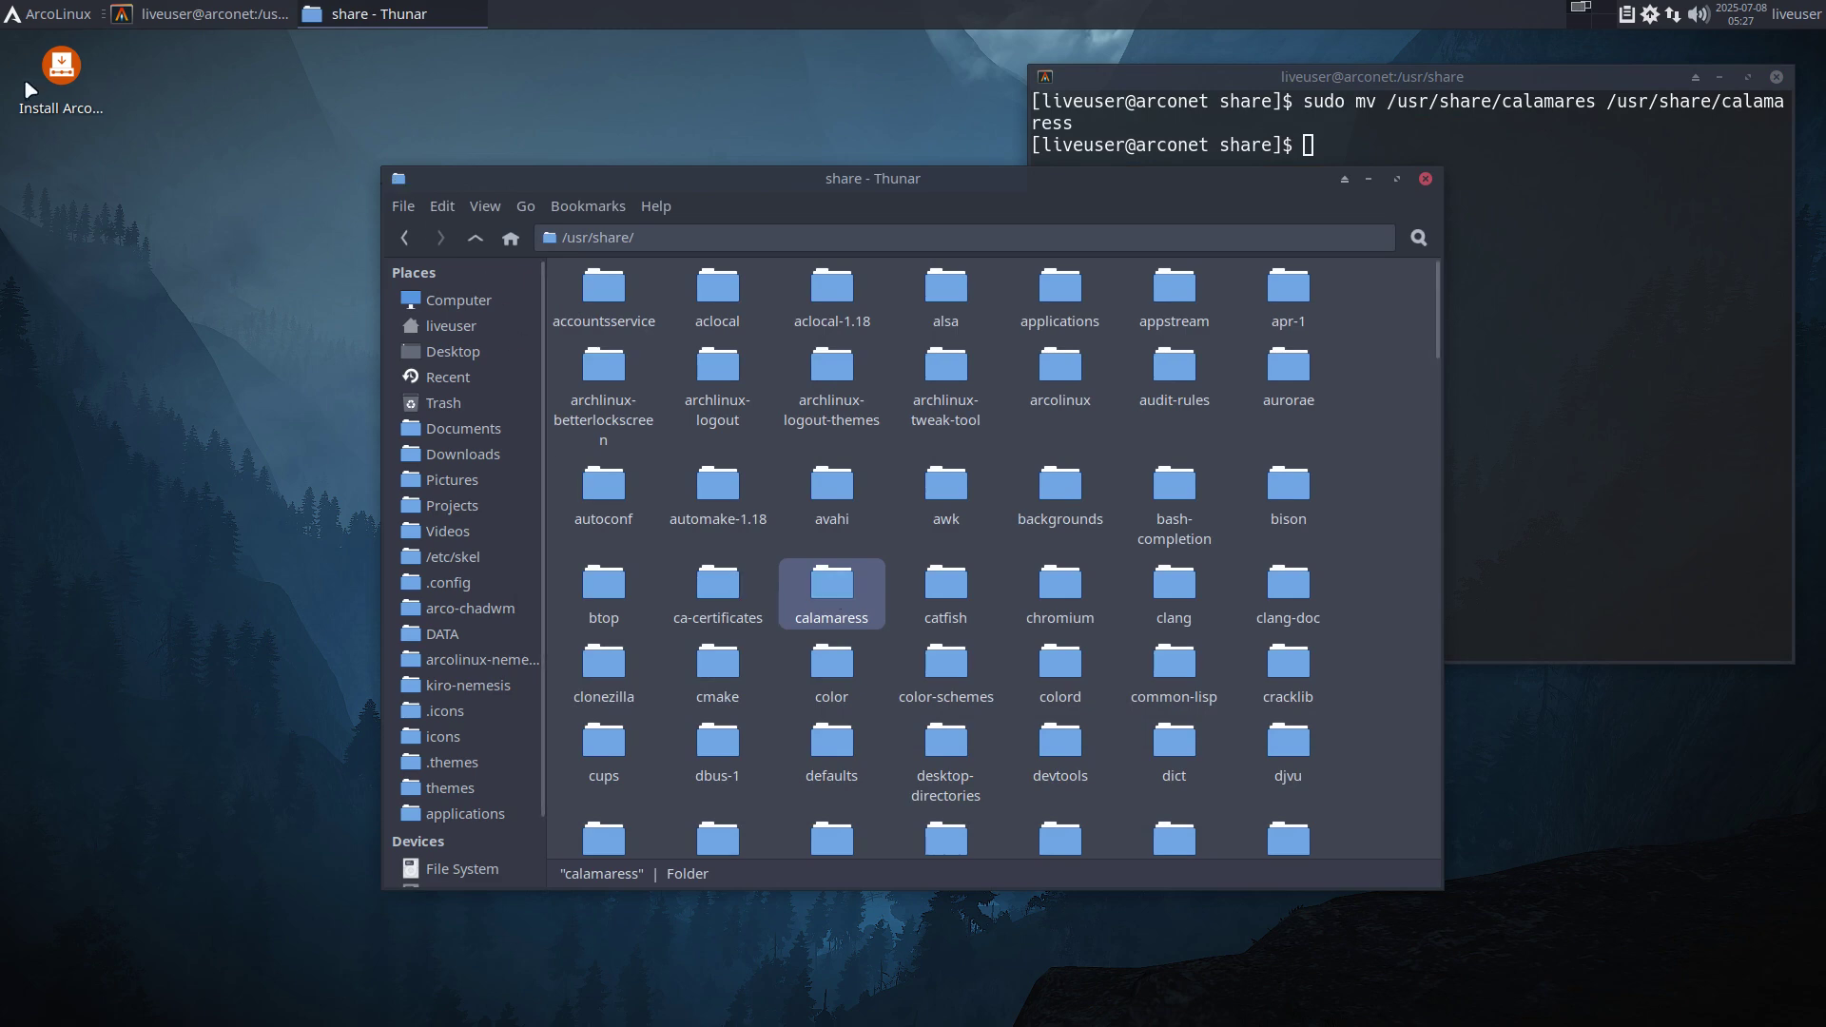
# Start the installer from its desktop shortcut, choosing Launch Anyway at the trust warning
pyautogui.moveTo(68, 72)
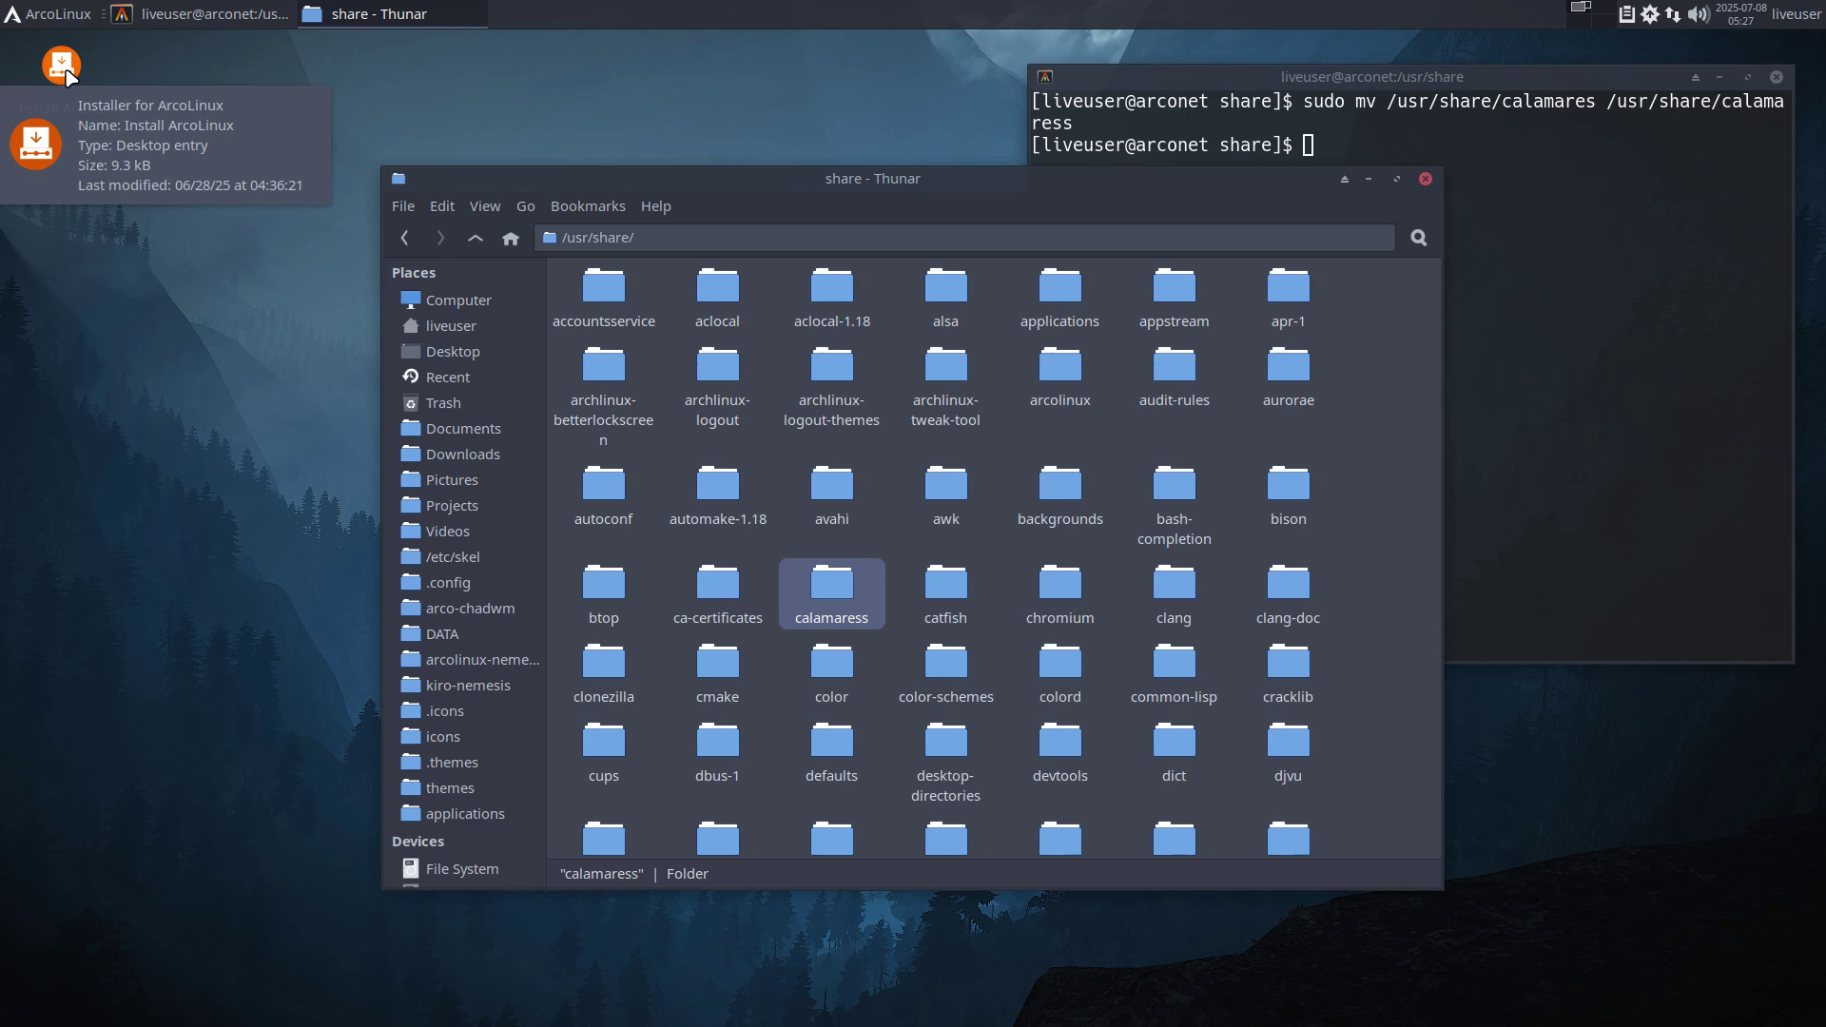
pyautogui.doubleClick(67, 72)
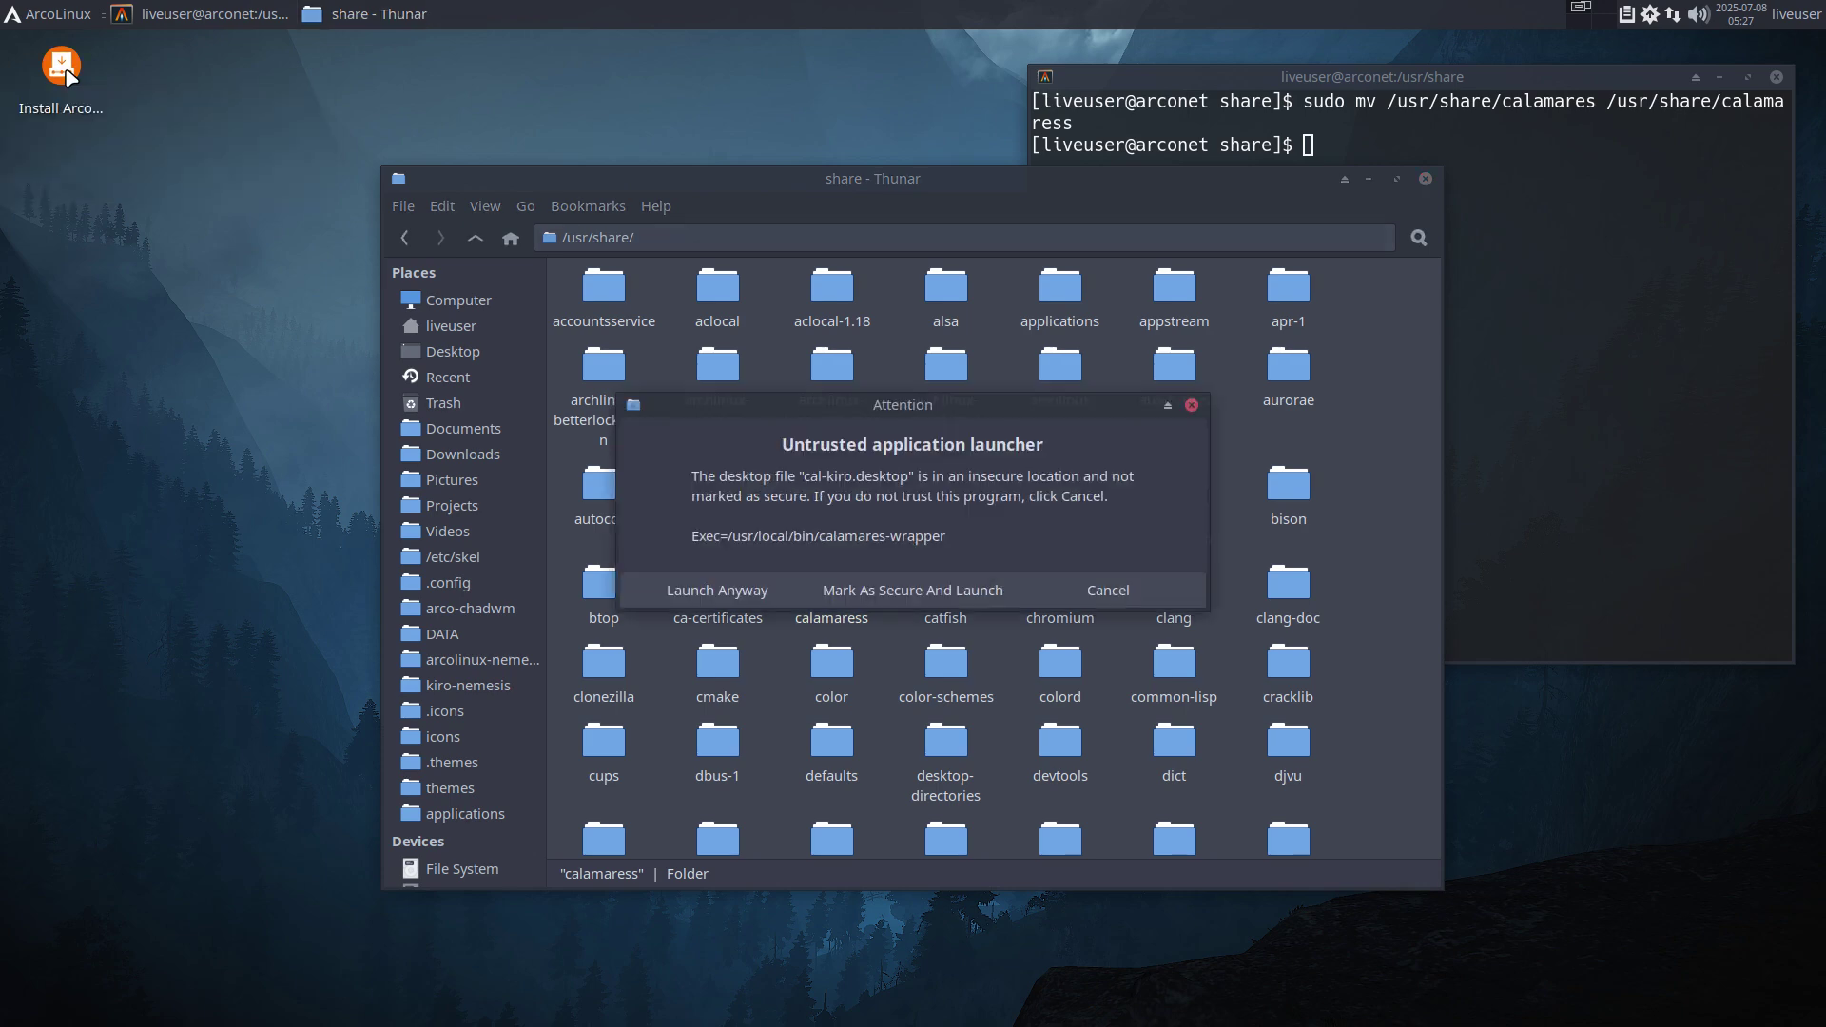
pyautogui.click(732, 592)
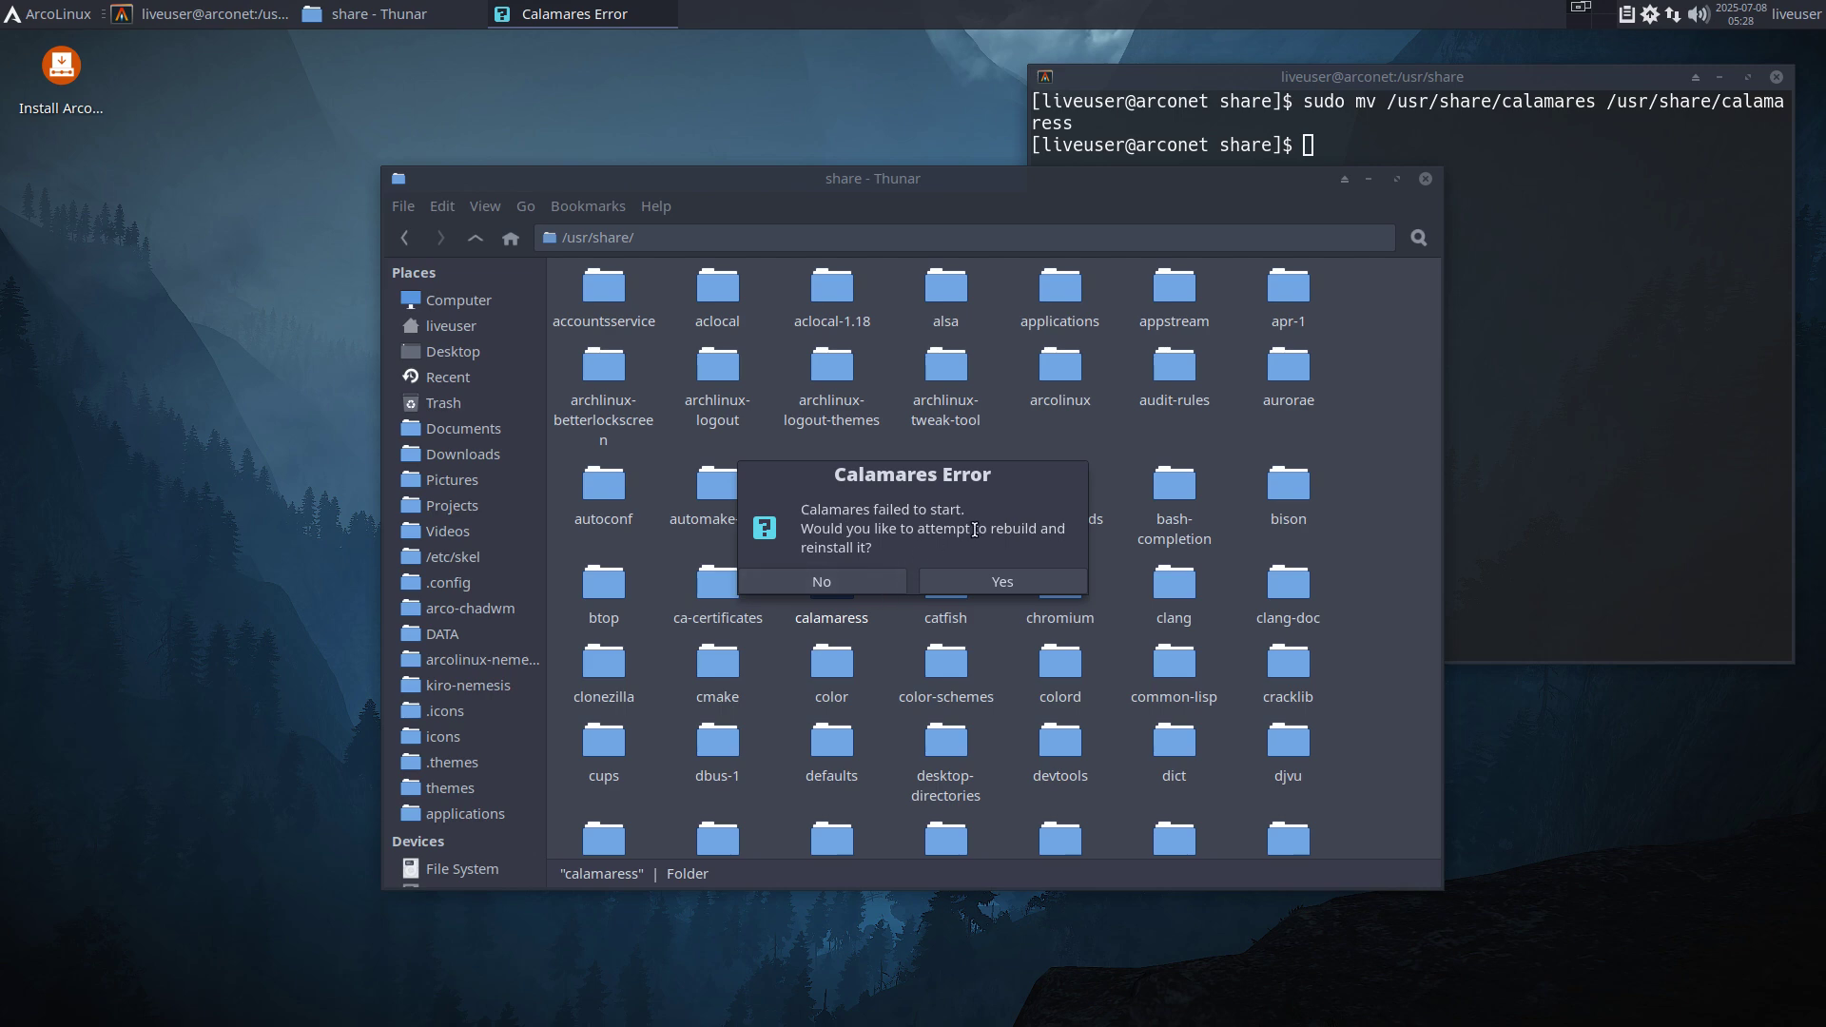
# Accept rebuilding Calamares and agree to the system update in the Internet Connection Detected dialog
pyautogui.click(1003, 581)
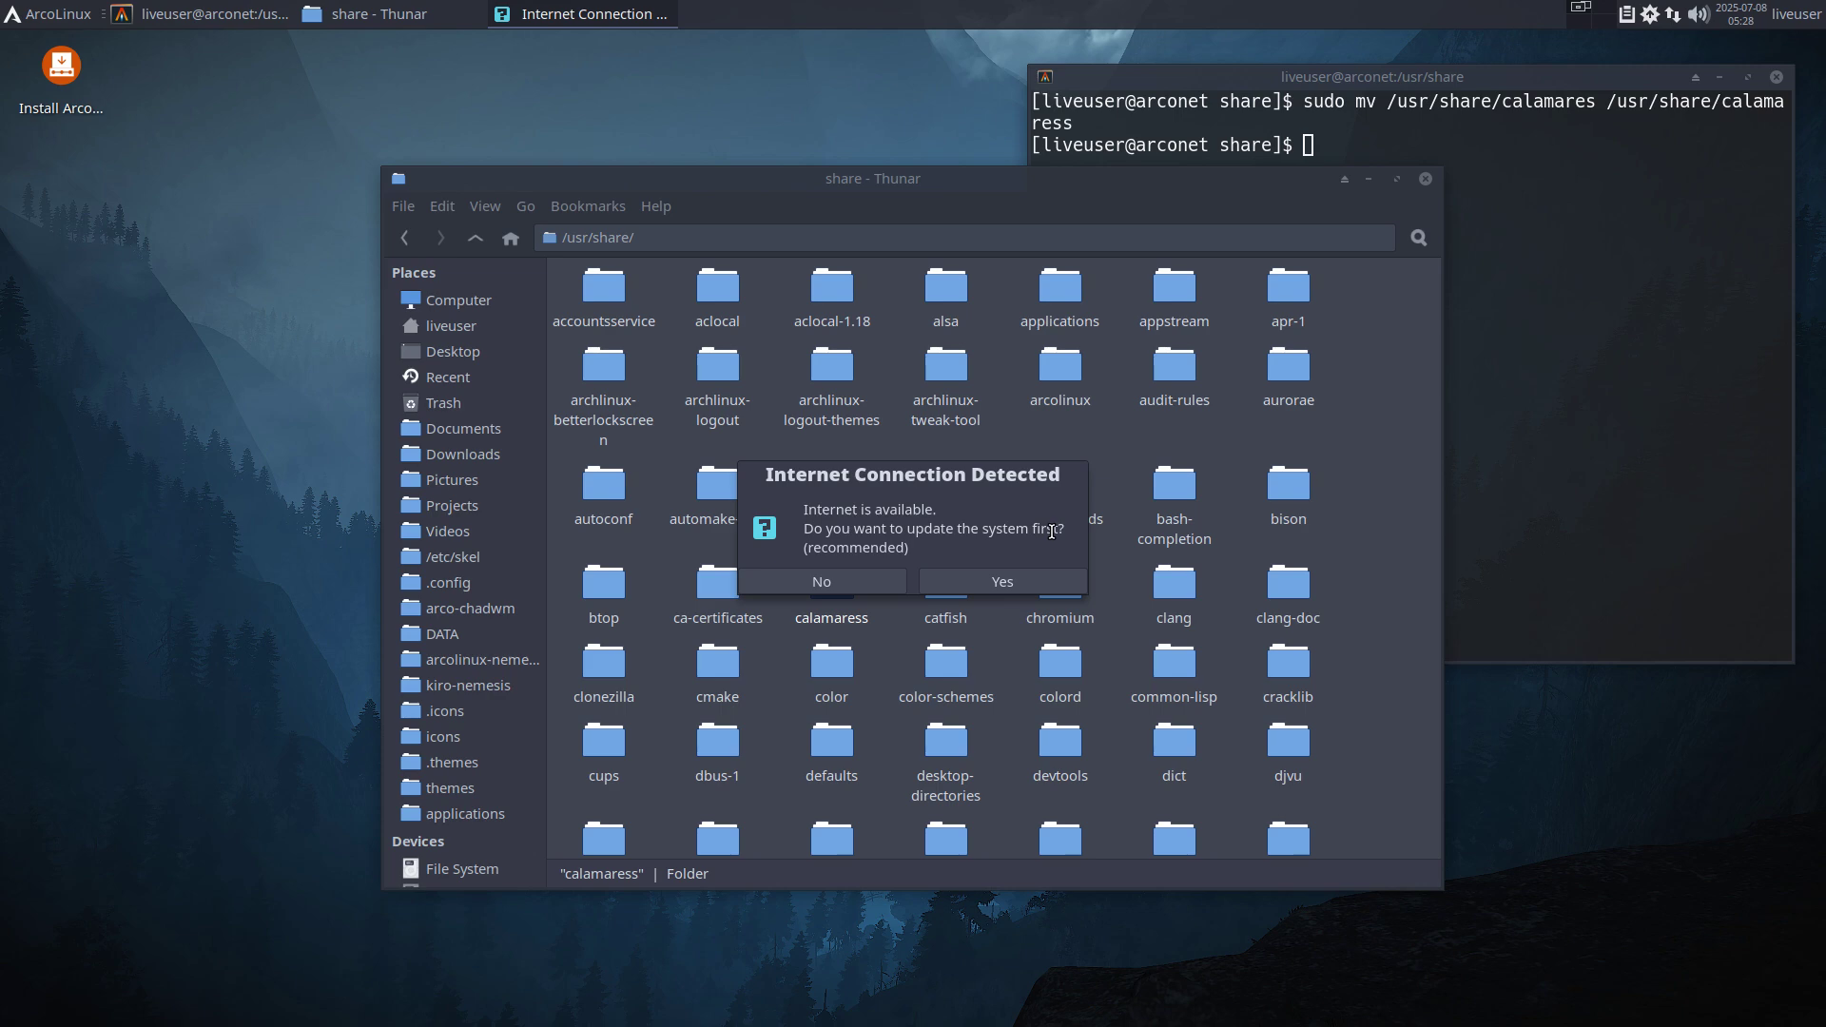
pyautogui.click(1023, 580)
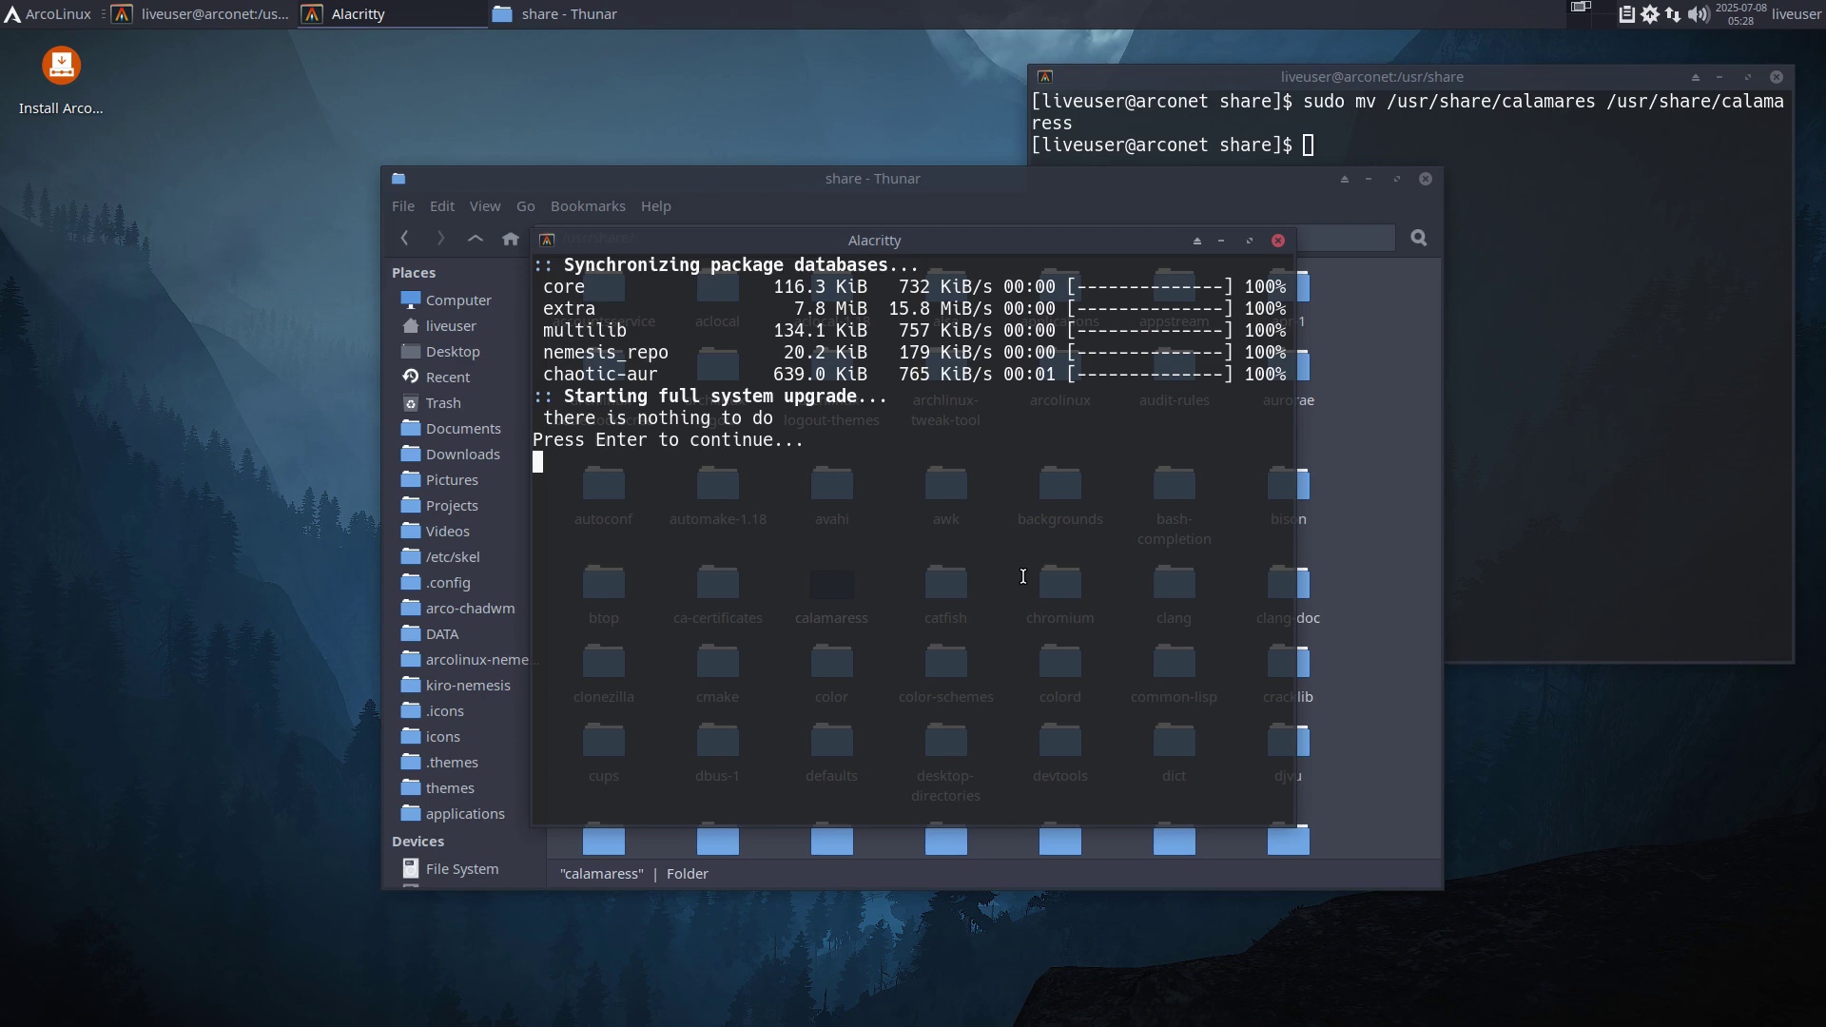
# Continue past the finished update, then open the desktop pkgbuild folder in a smaller Thunar window on the left
pyautogui.press('Return')
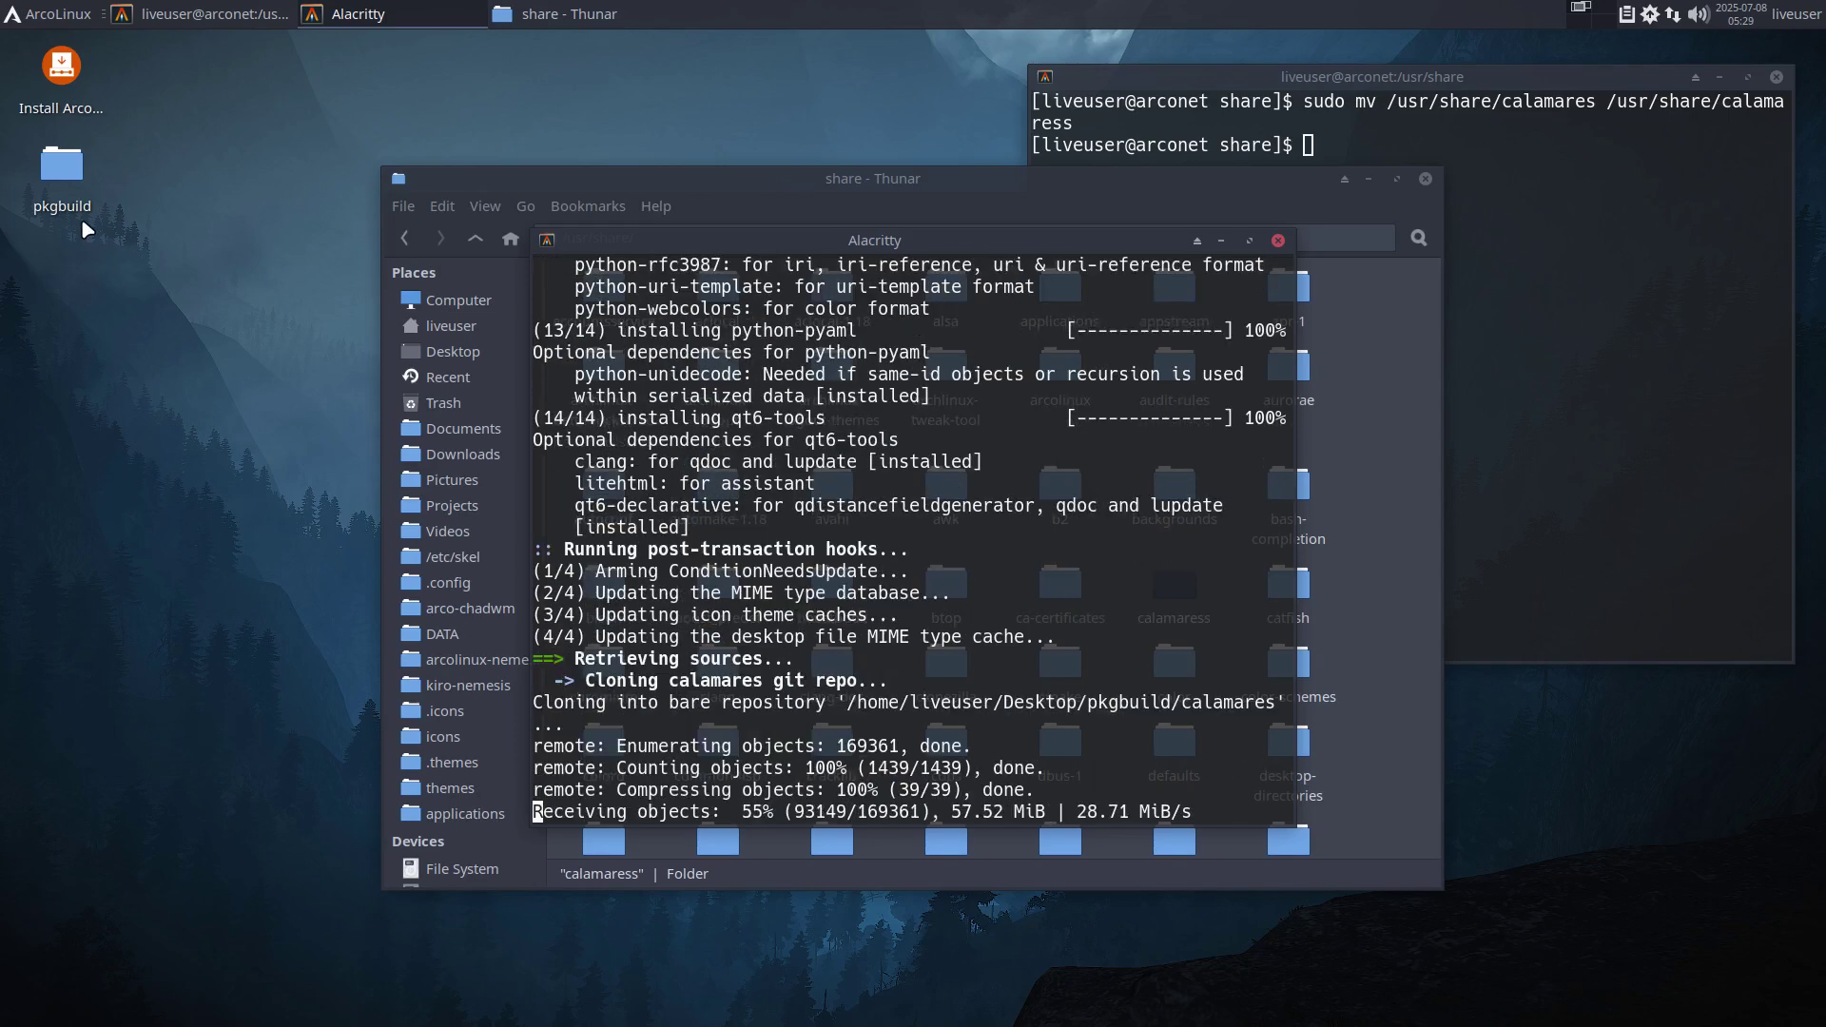
pyautogui.click(62, 169)
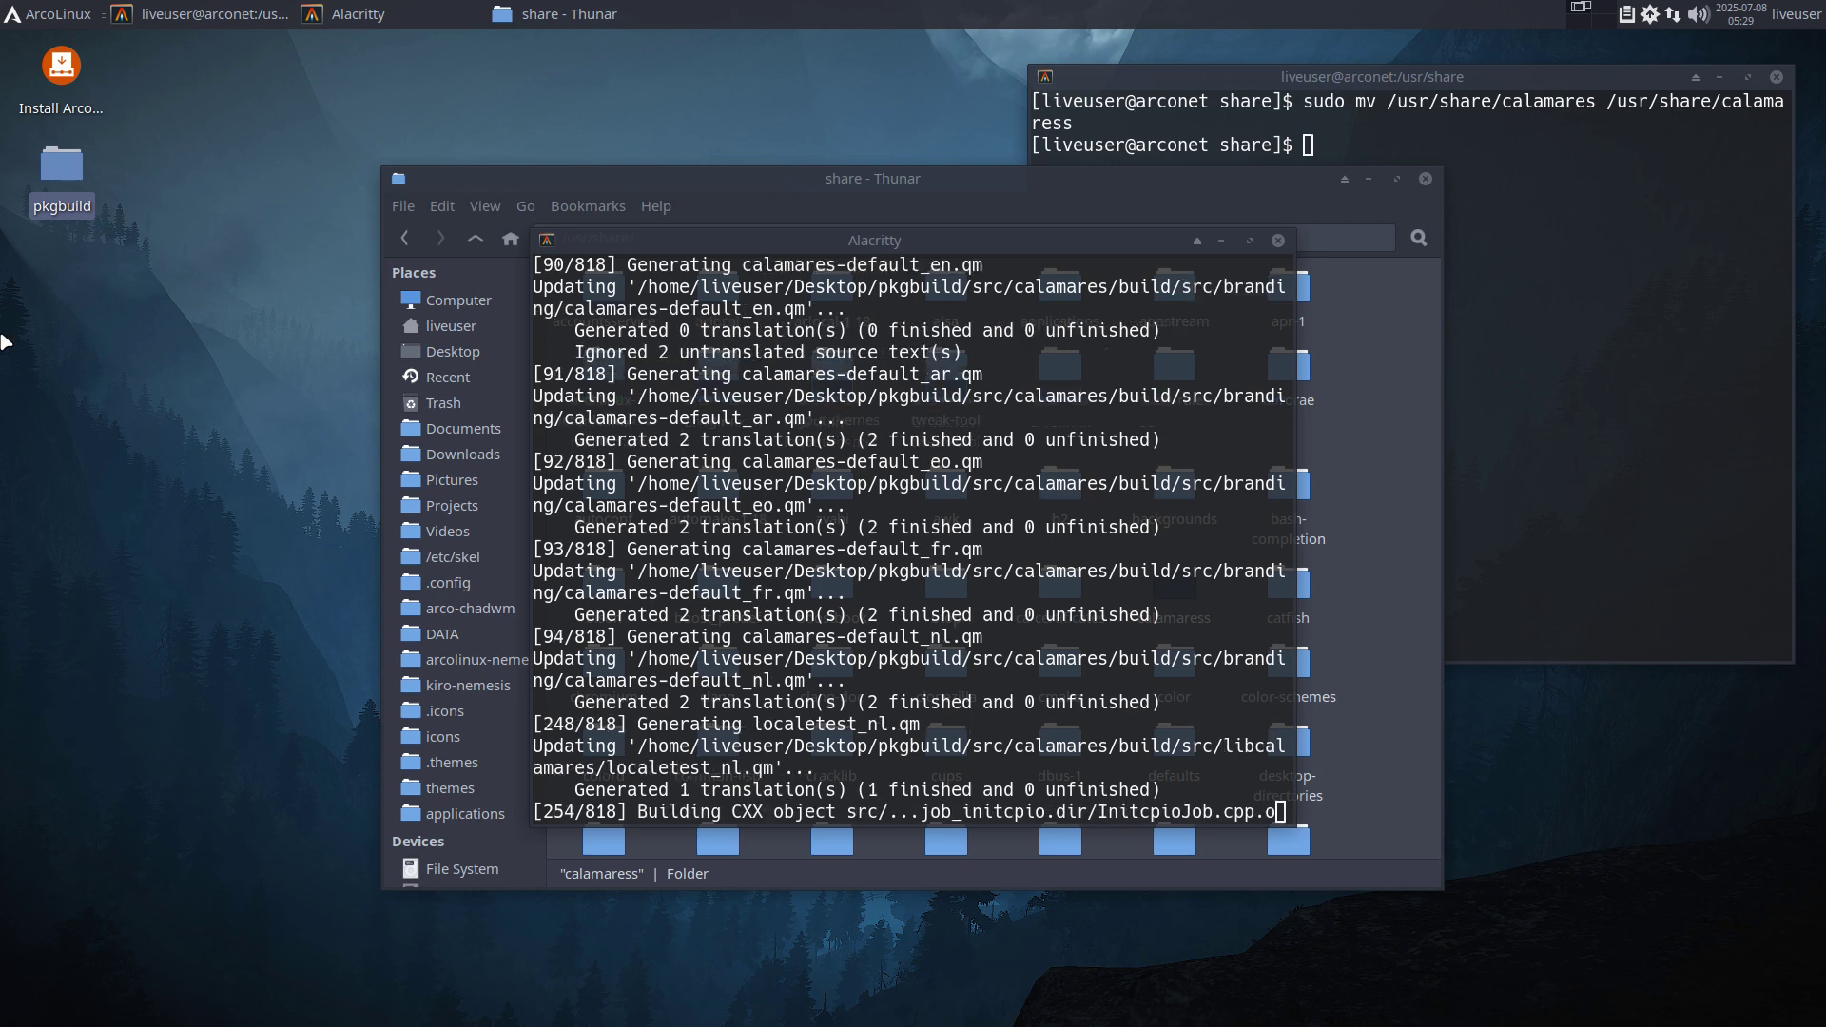
pyautogui.doubleClick(62, 171)
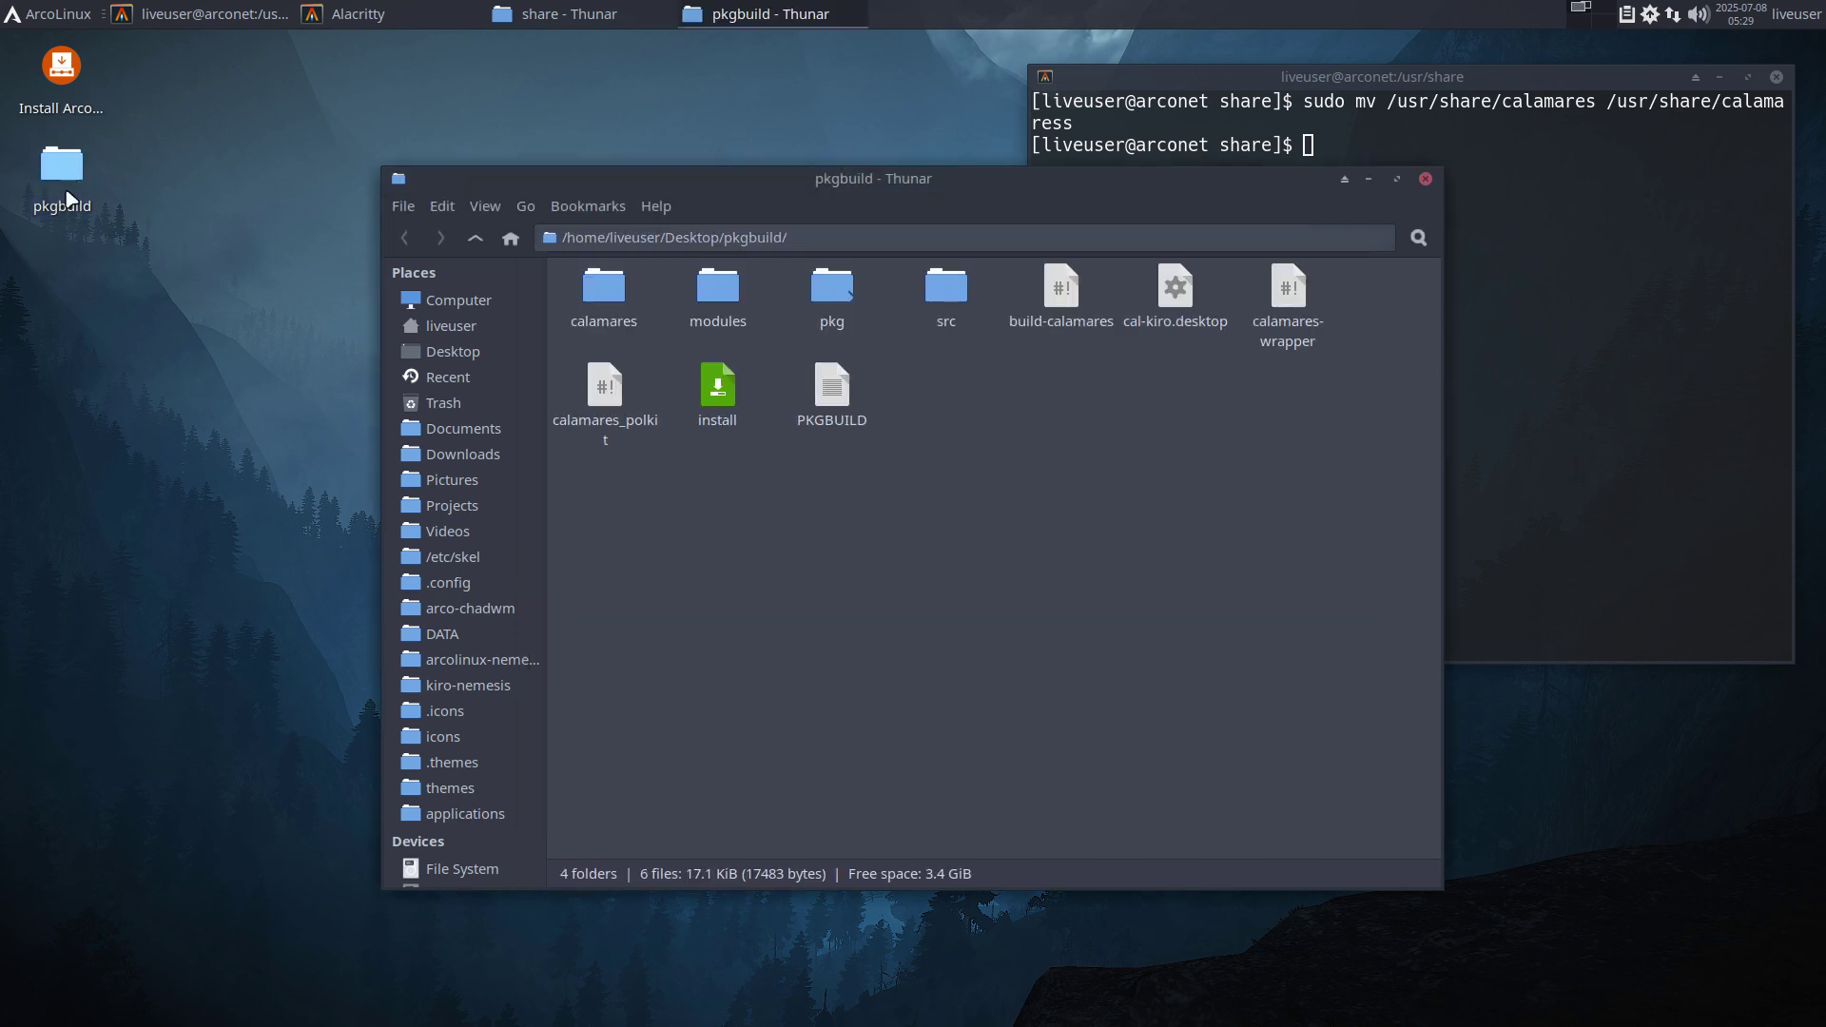
pyautogui.moveTo(875, 169); pyautogui.dragTo(666, 226)
pyautogui.moveTo(928, 238); pyautogui.dragTo(546, 381)
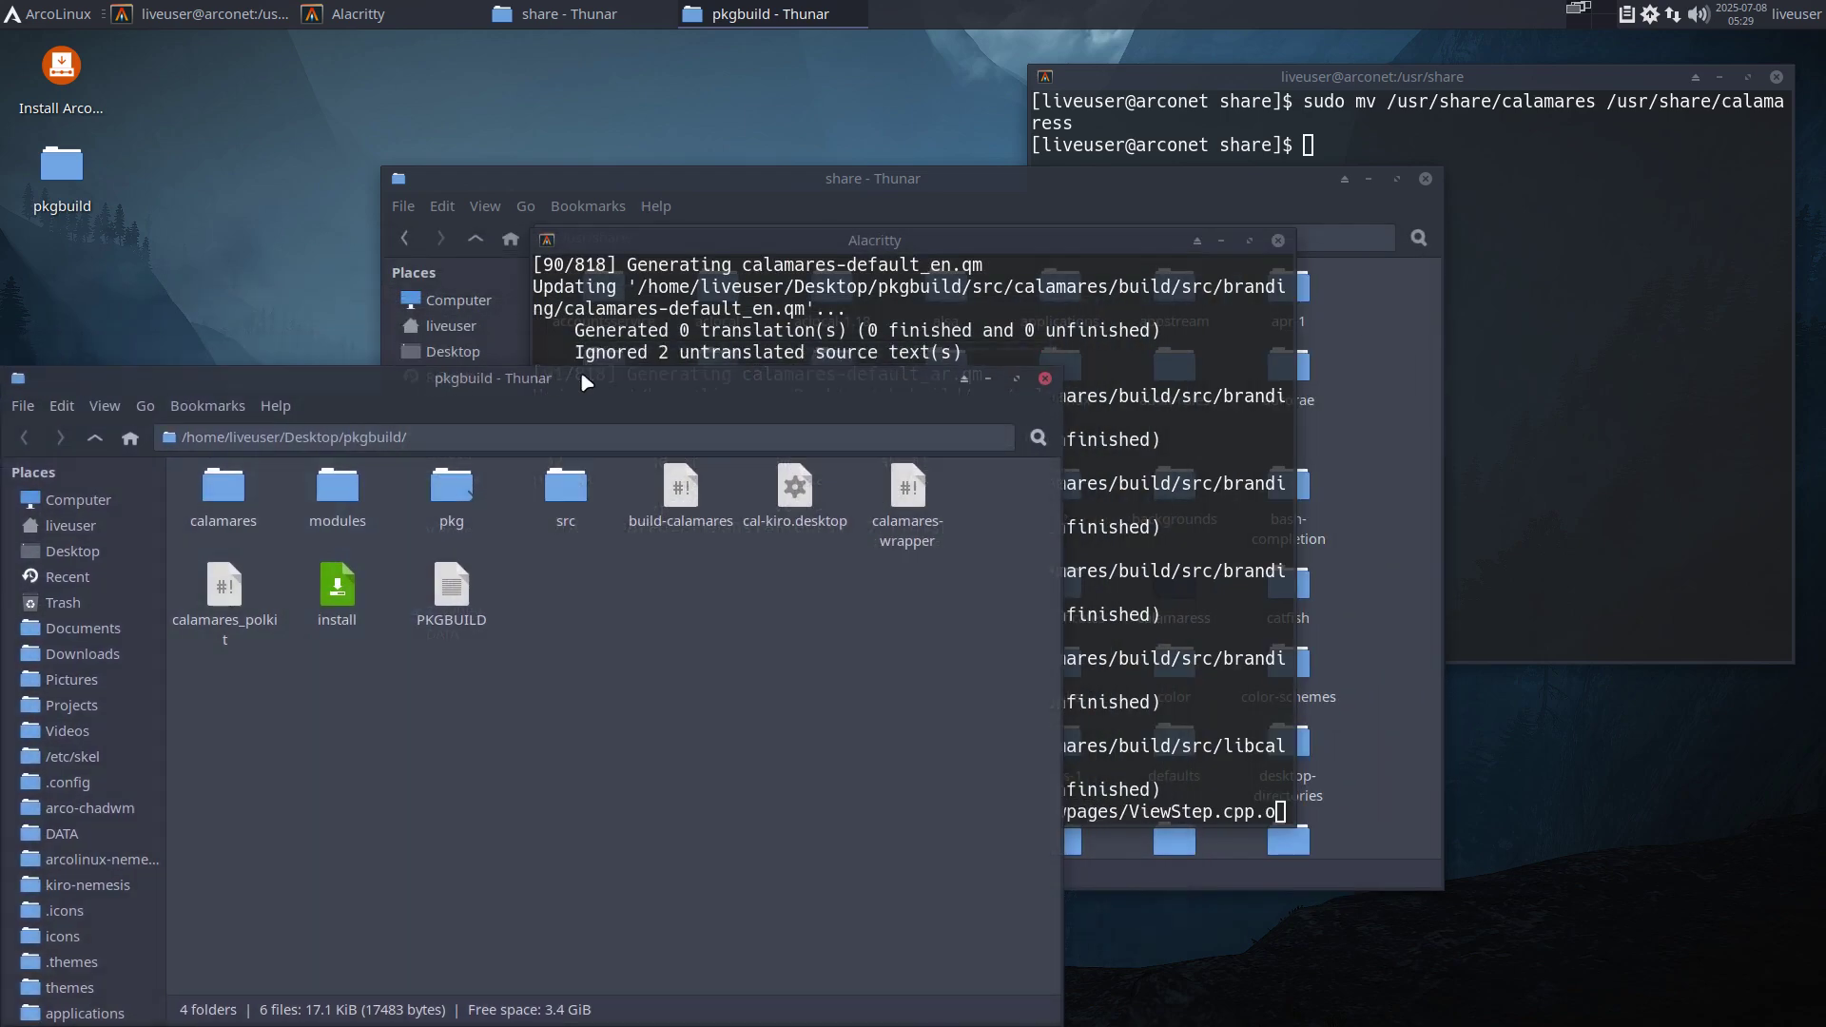
# Move the build log window right and scroll back through the compile output
pyautogui.click(995, 232)
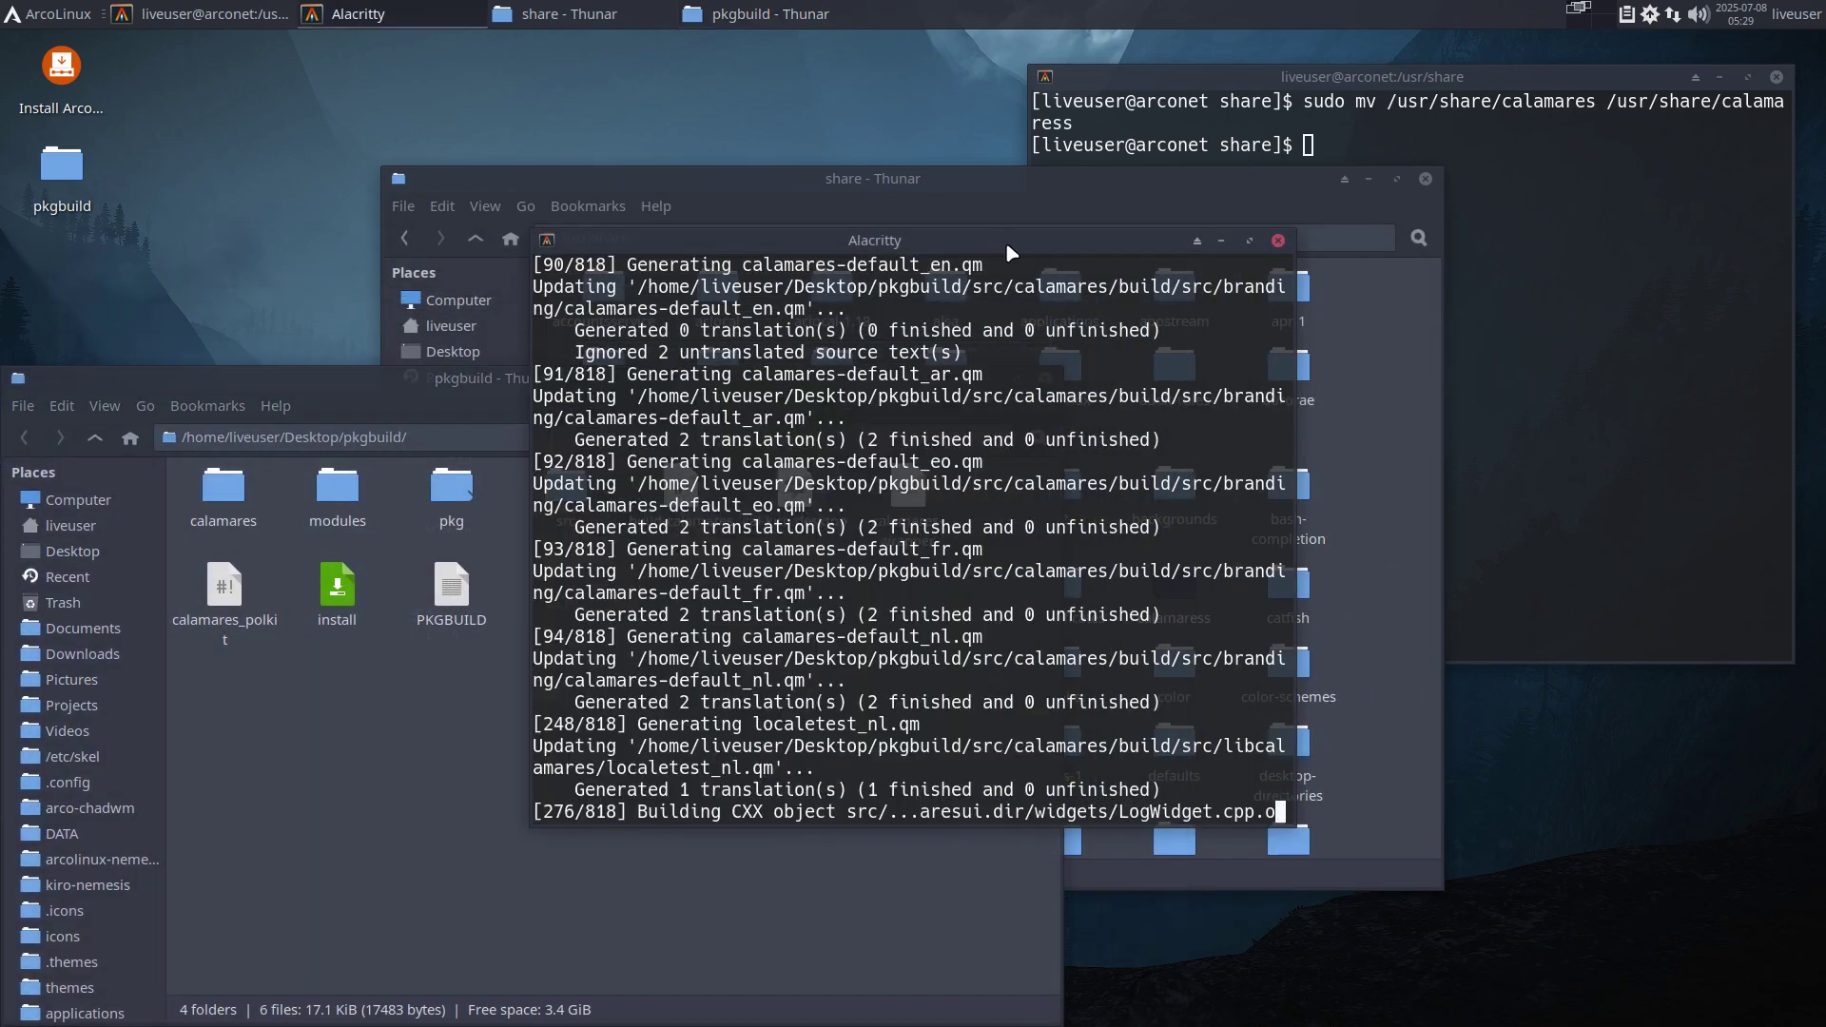
pyautogui.moveTo(1017, 242); pyautogui.dragTo(1300, 276)
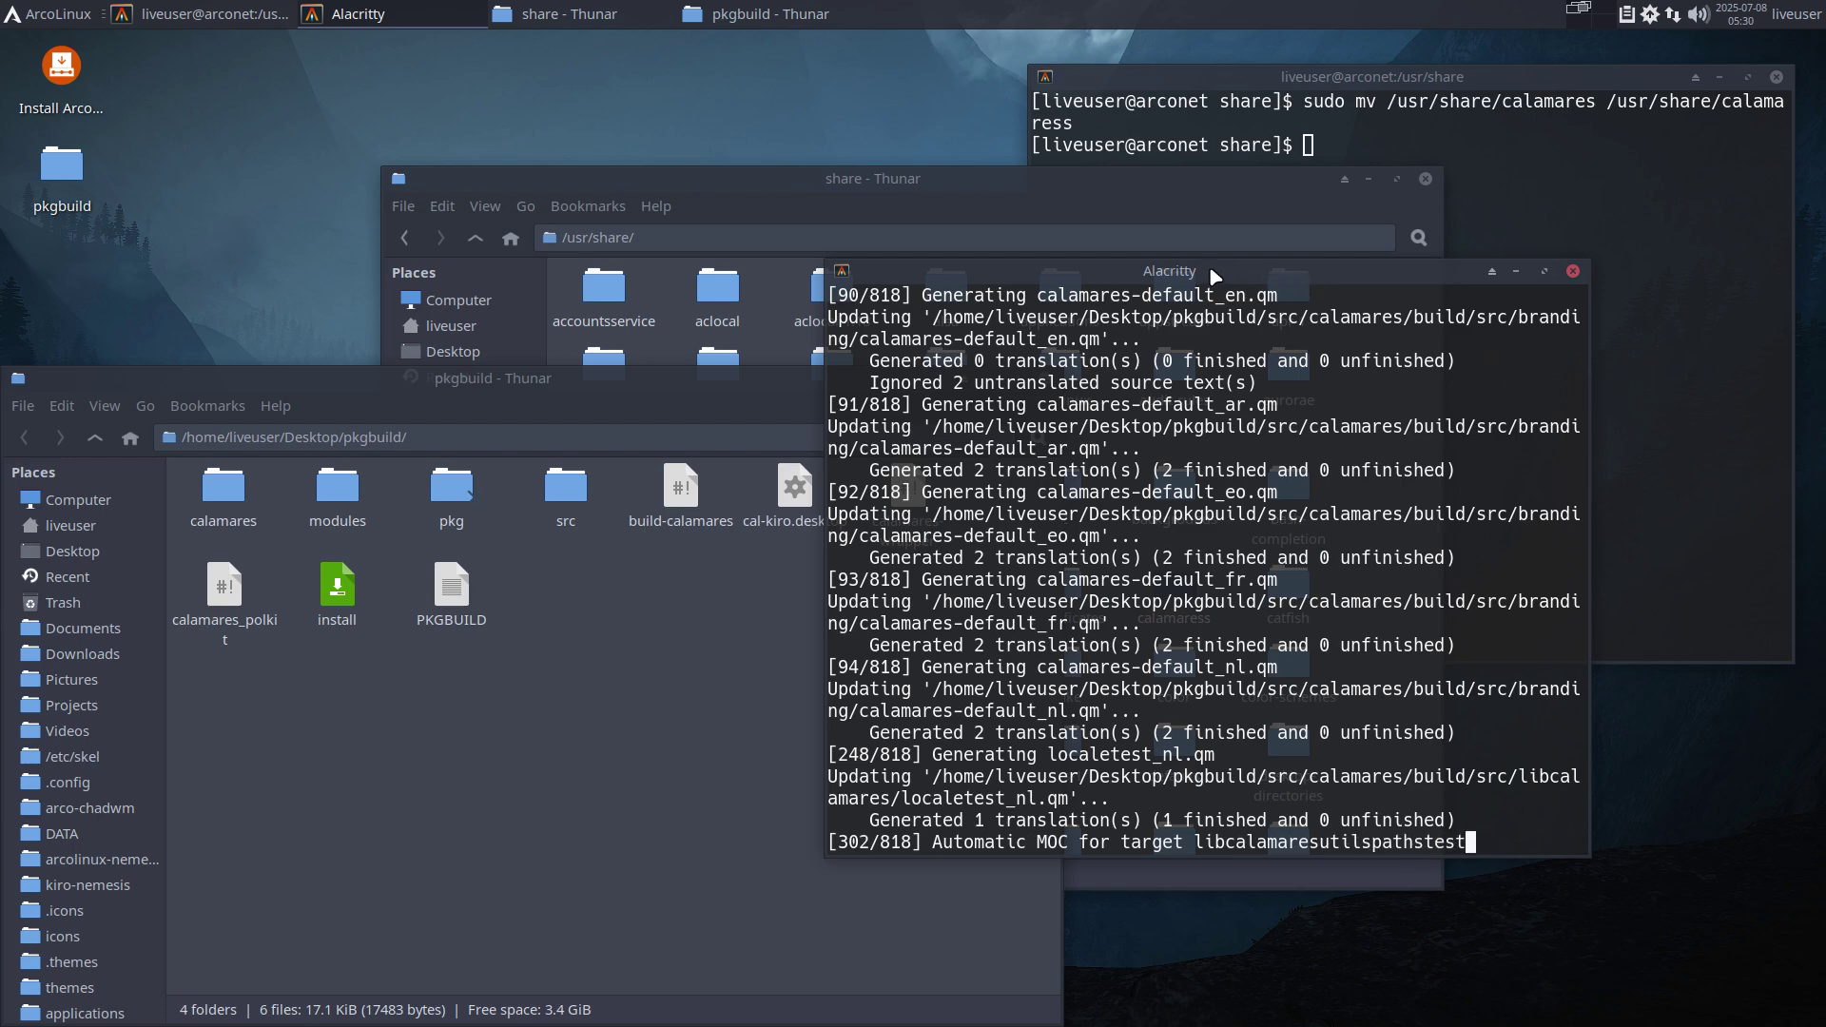
pyautogui.moveTo(1208, 265); pyautogui.dragTo(1263, 306)
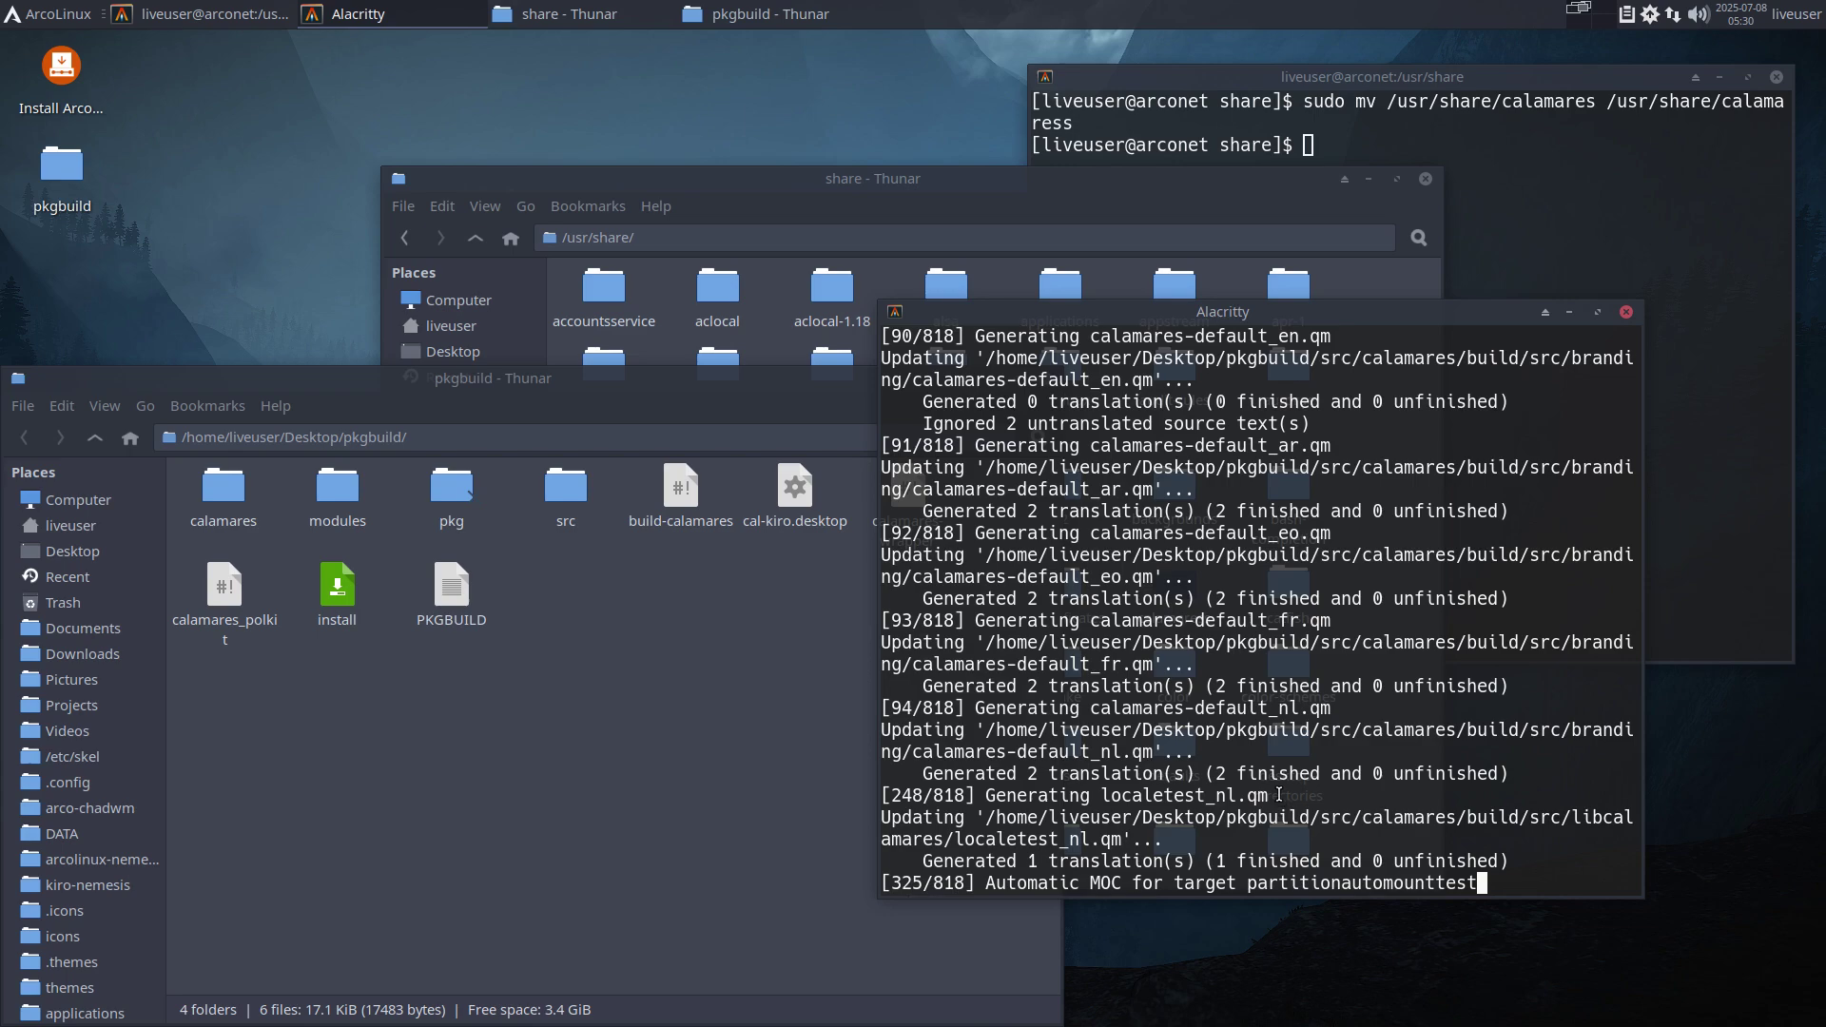
pyautogui.scroll(15, 1278, 794)
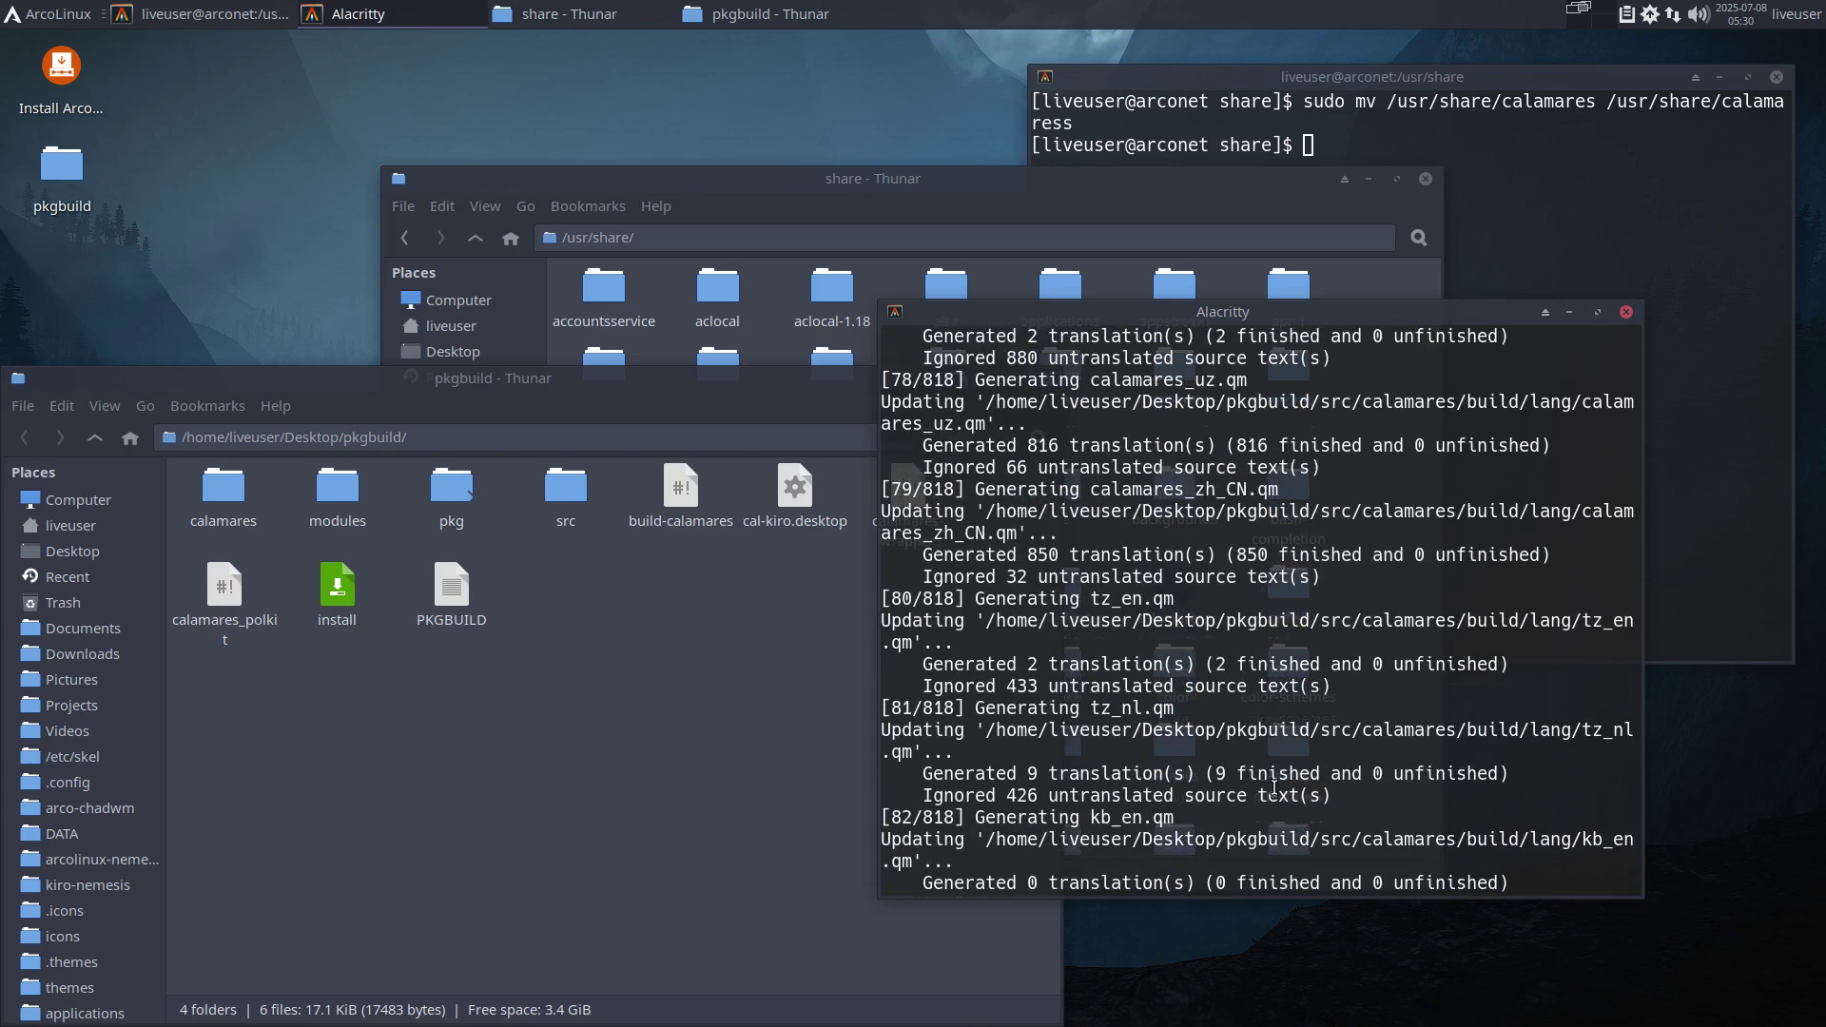
pyautogui.scroll(20, 1275, 787)
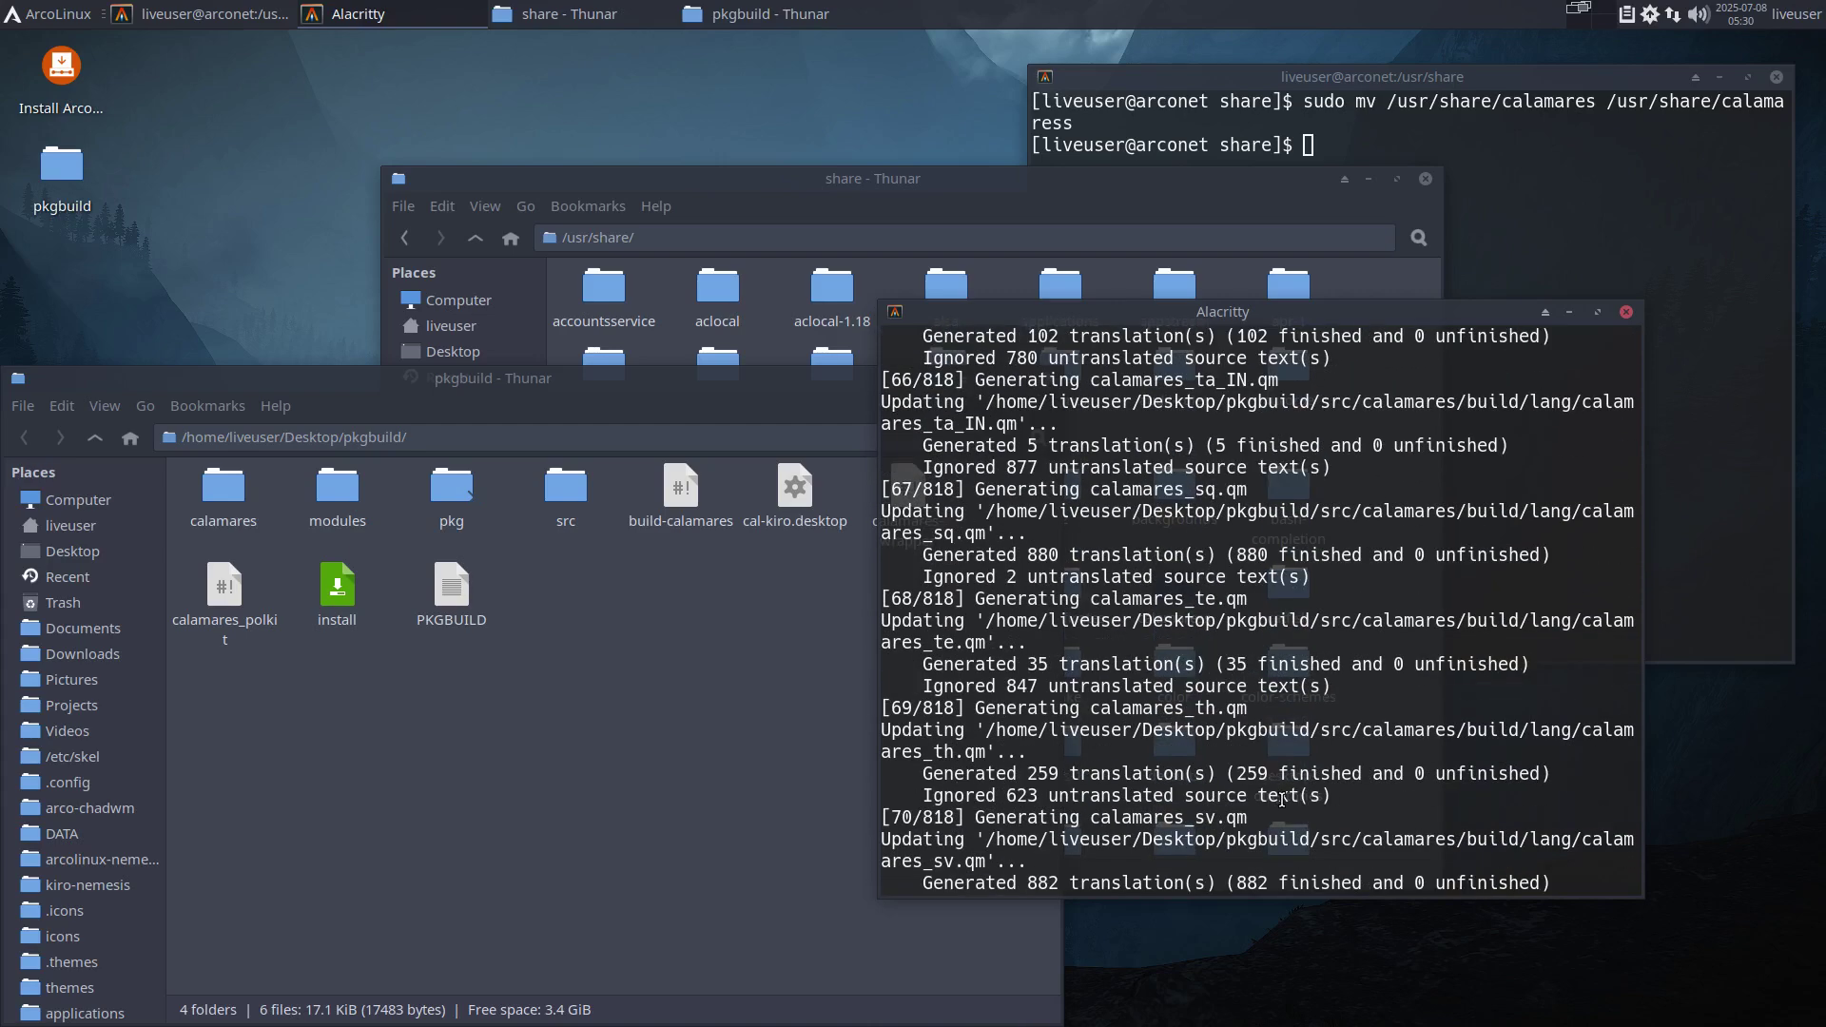
pyautogui.scroll(3, 1283, 799)
pyautogui.click(289, 261)
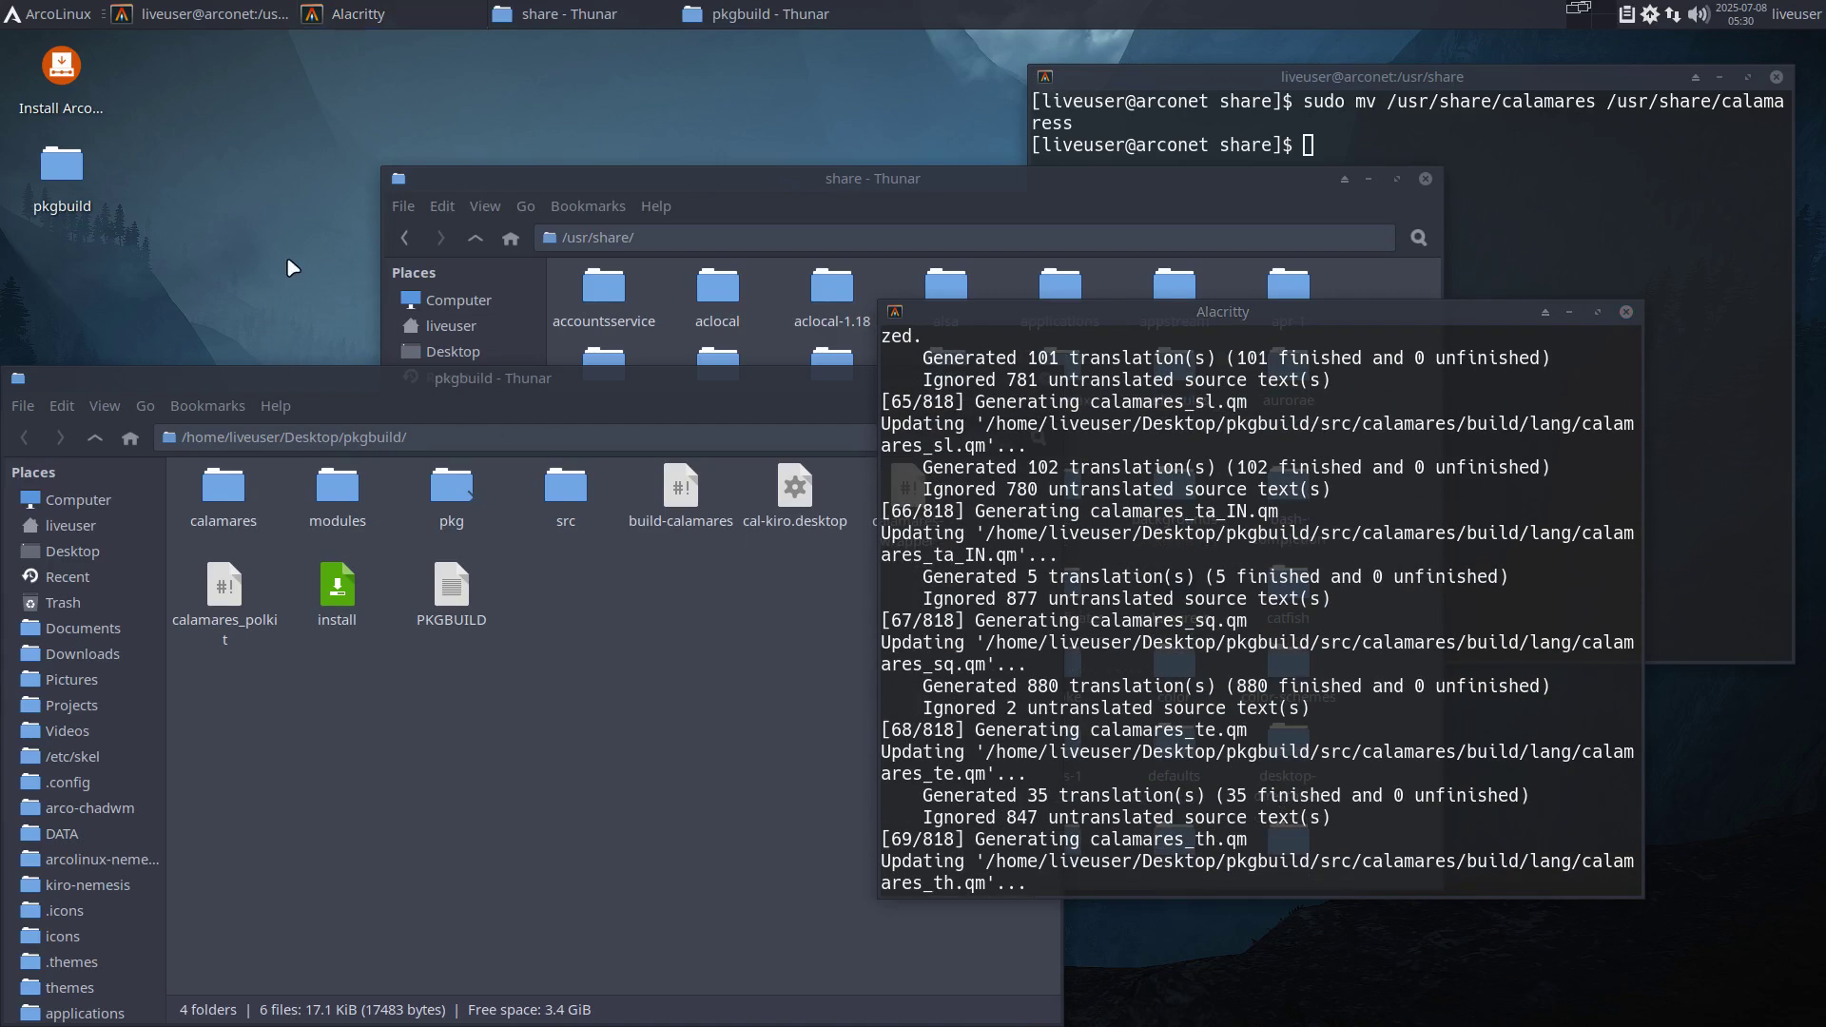
# Run duf in a new terminal, maximize it, and rerun duf at full width
pyautogui.press('super+Return')
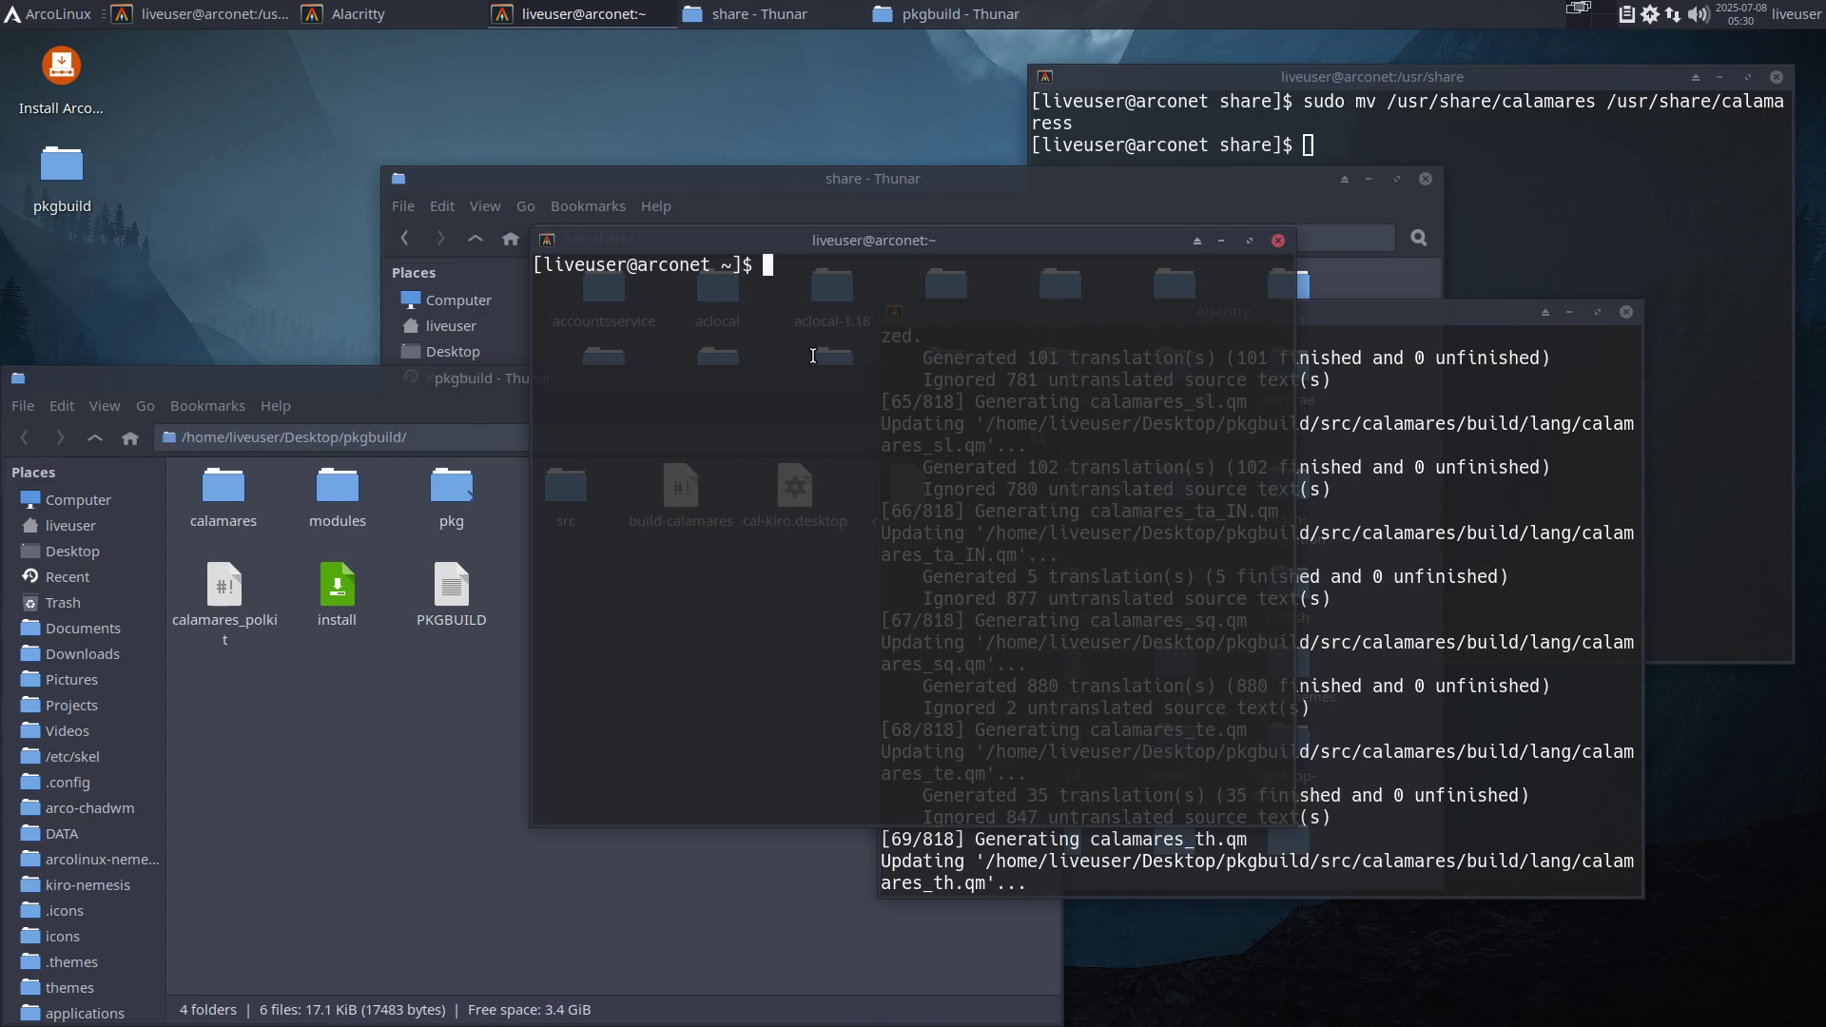
pyautogui.write('duf')
pyautogui.press('Return')
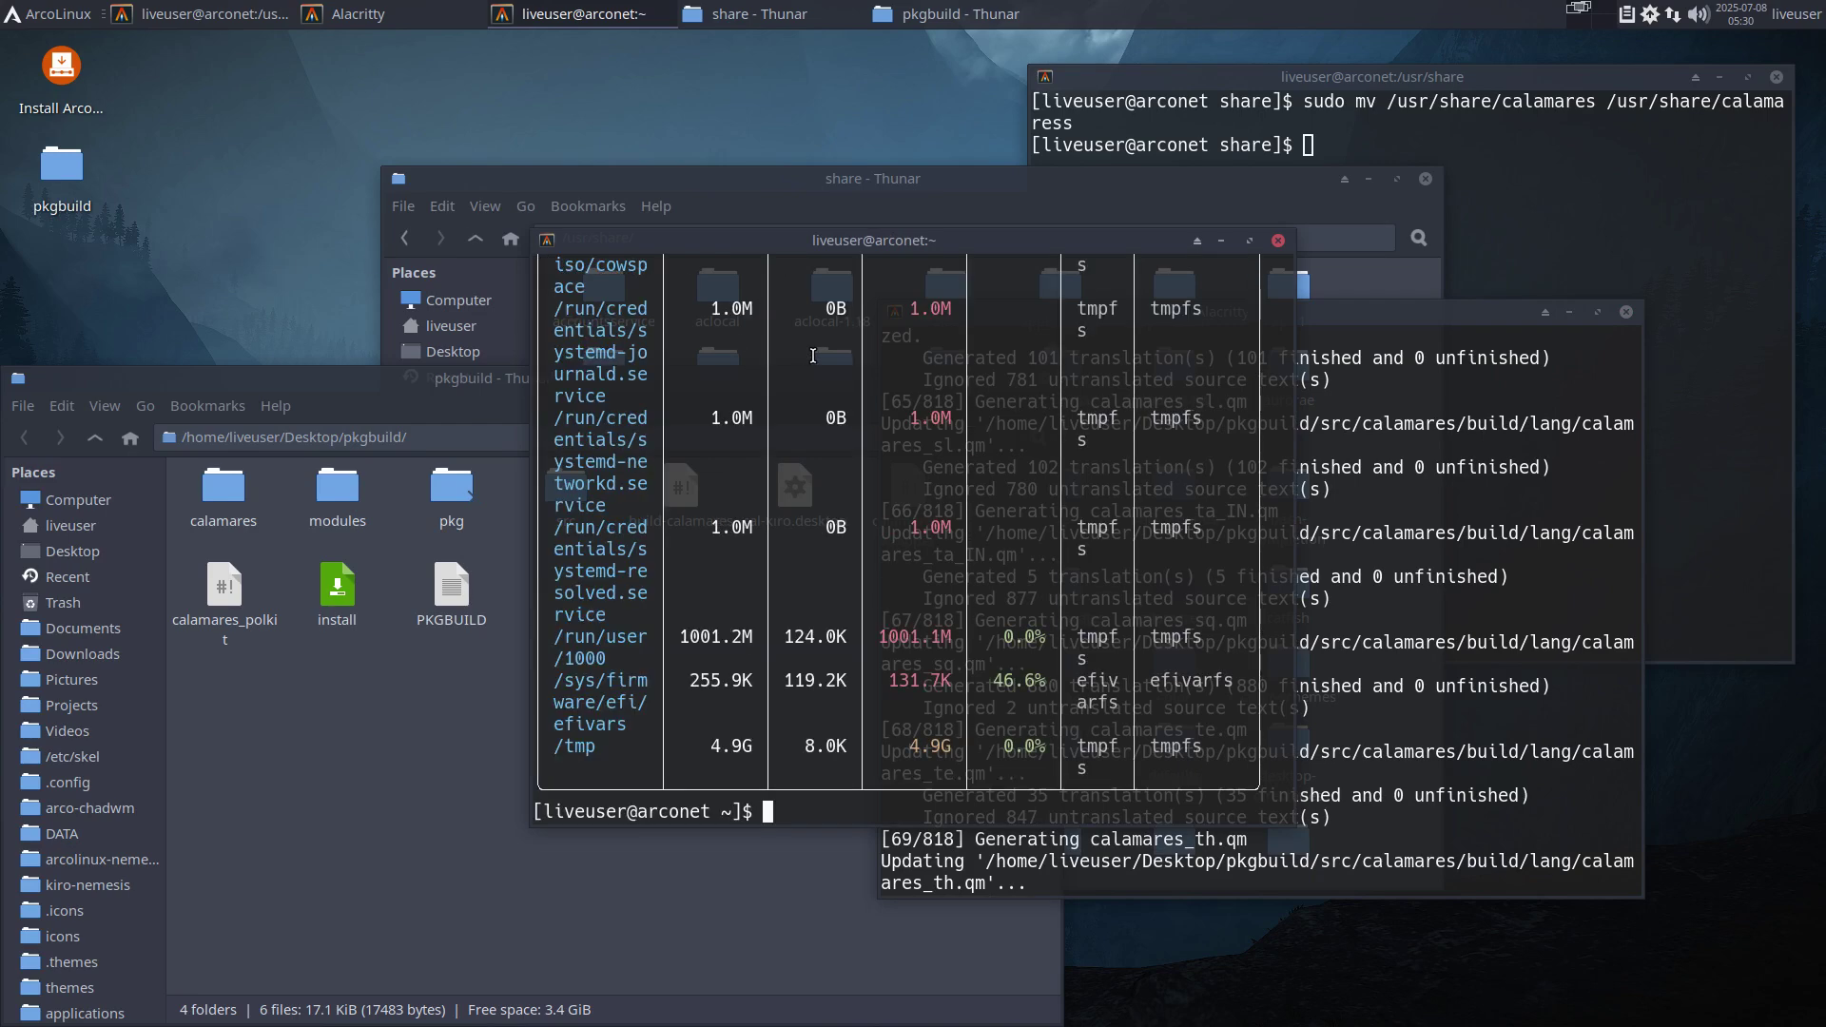
pyautogui.click(1250, 241)
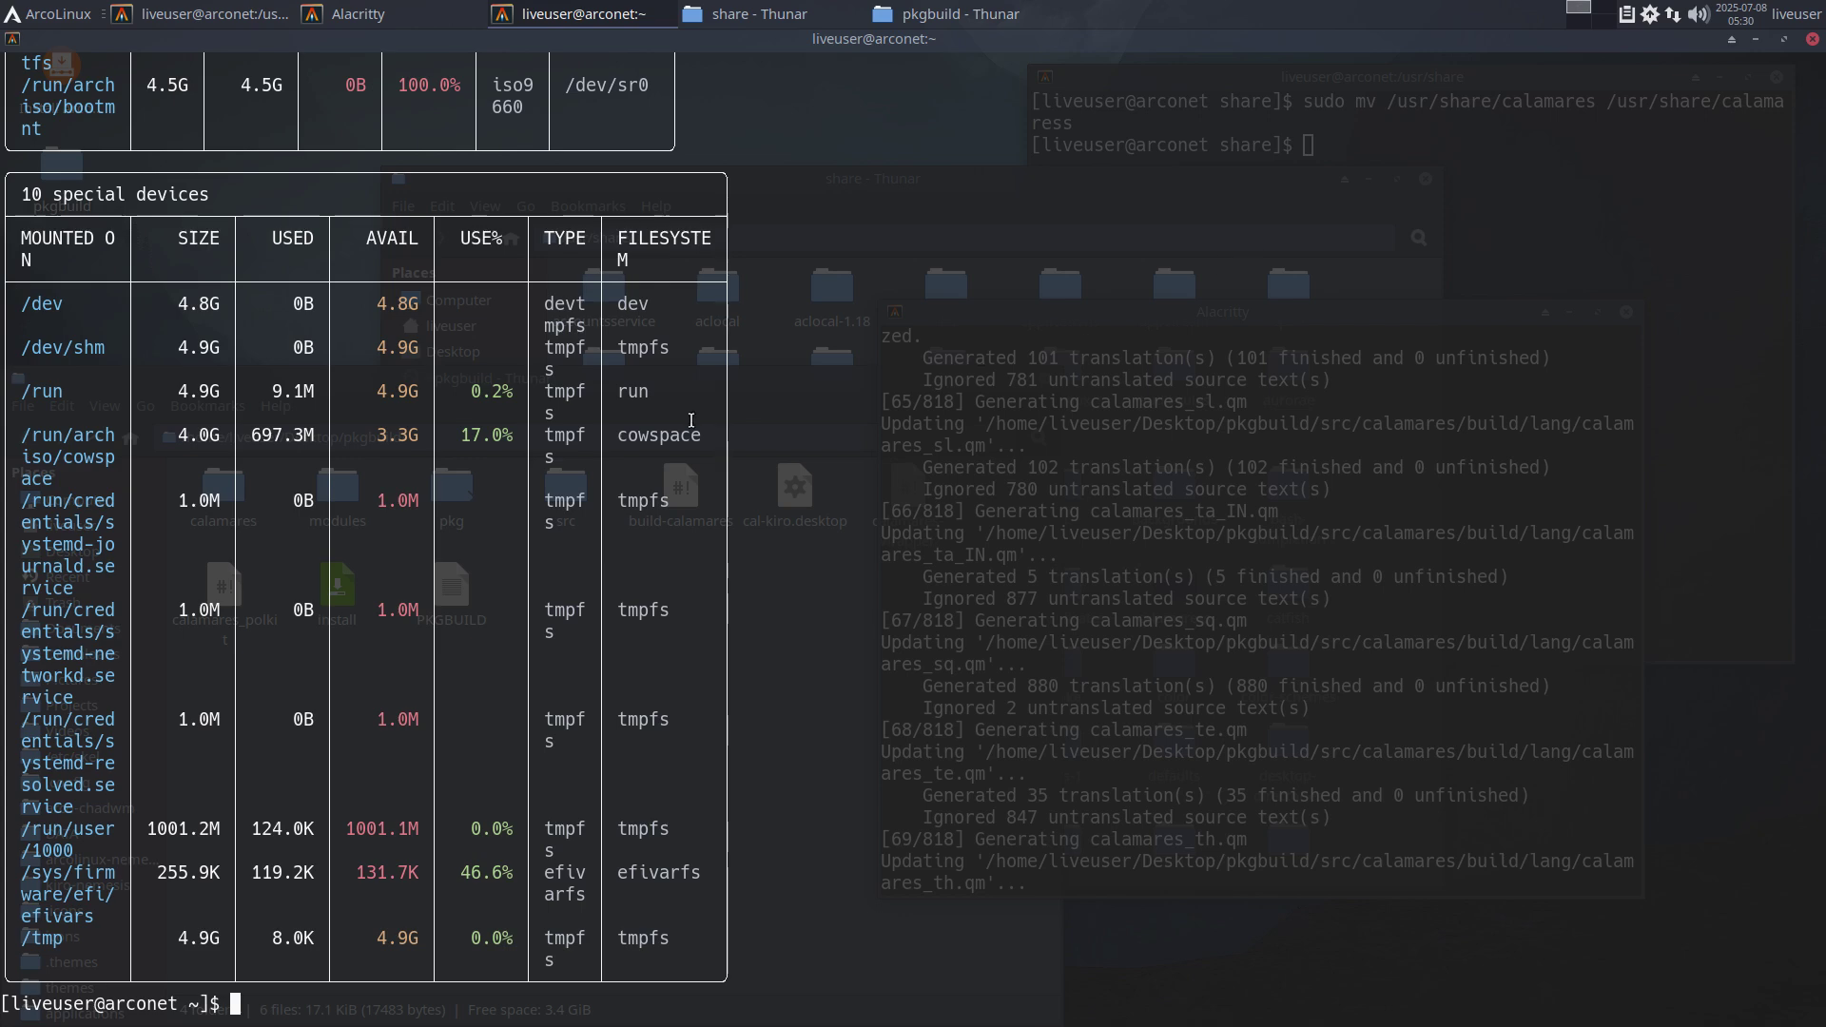
pyautogui.write('duf')
pyautogui.press('Return')
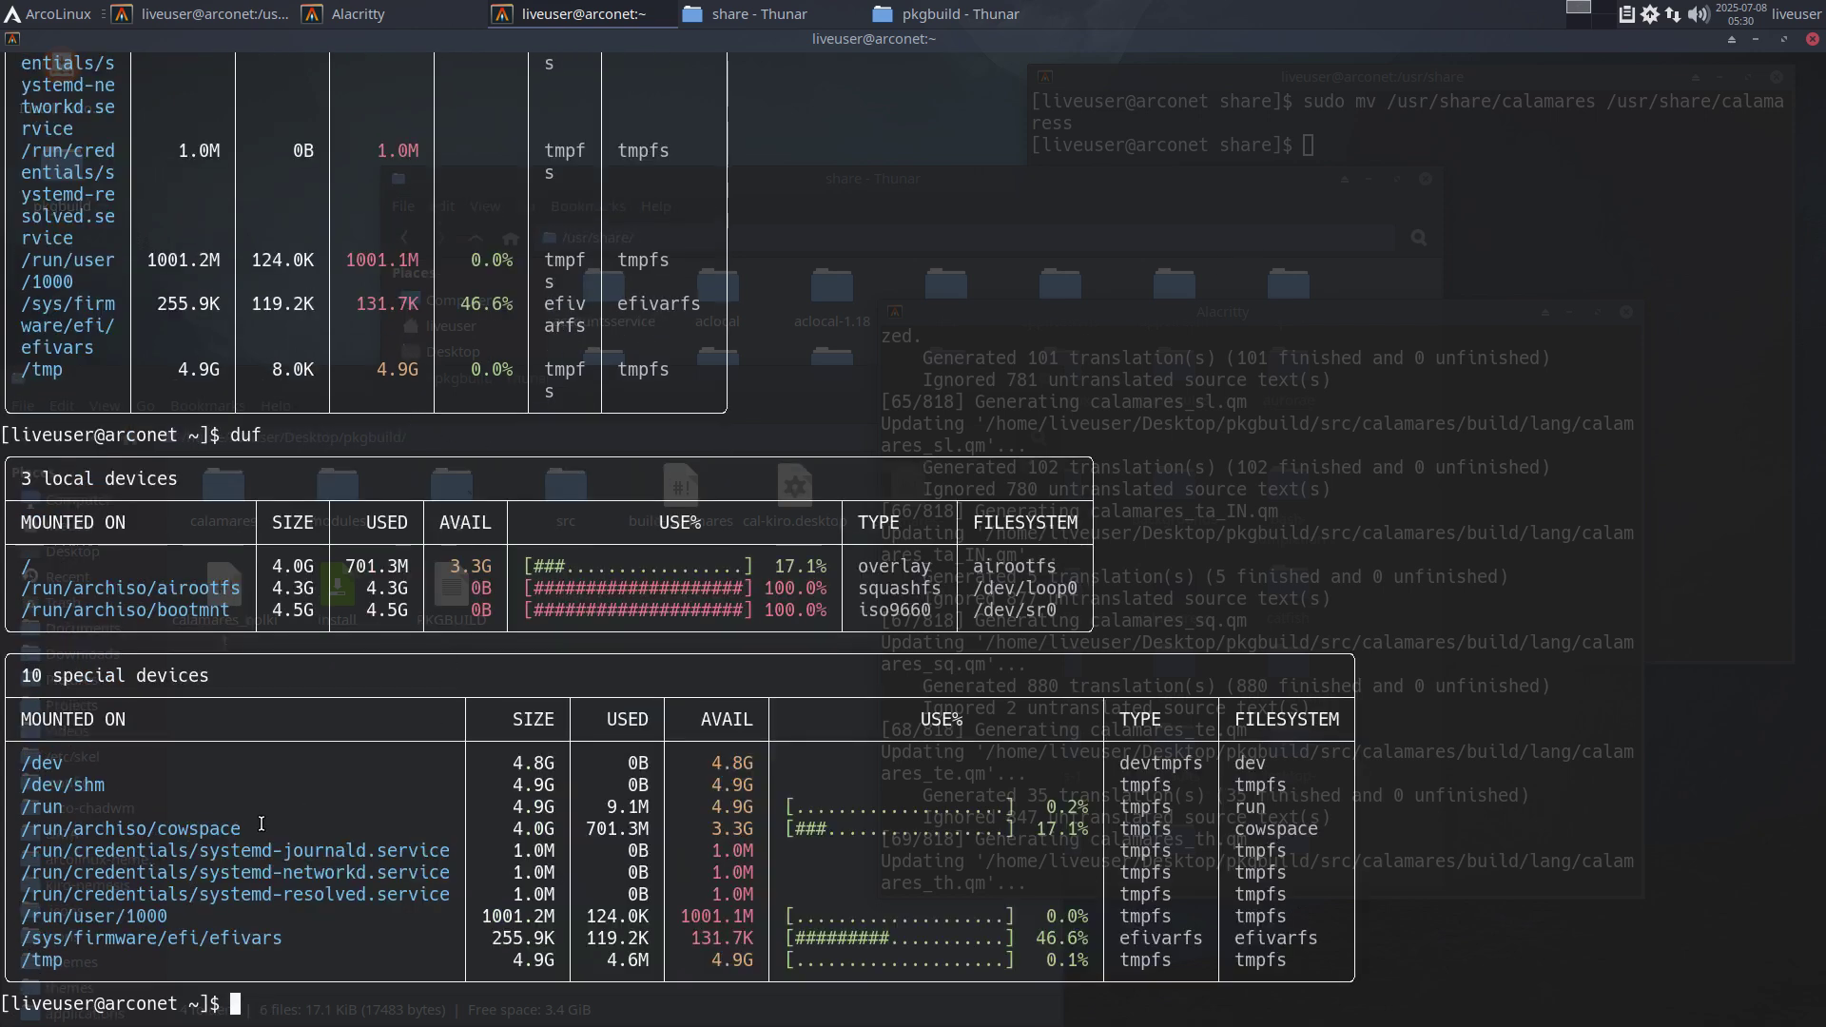
# Highlight cowspace's 701.3M used and 17.1% usage, then leave full-screen mode
pyautogui.moveTo(262, 826); pyautogui.dragTo(17, 823)
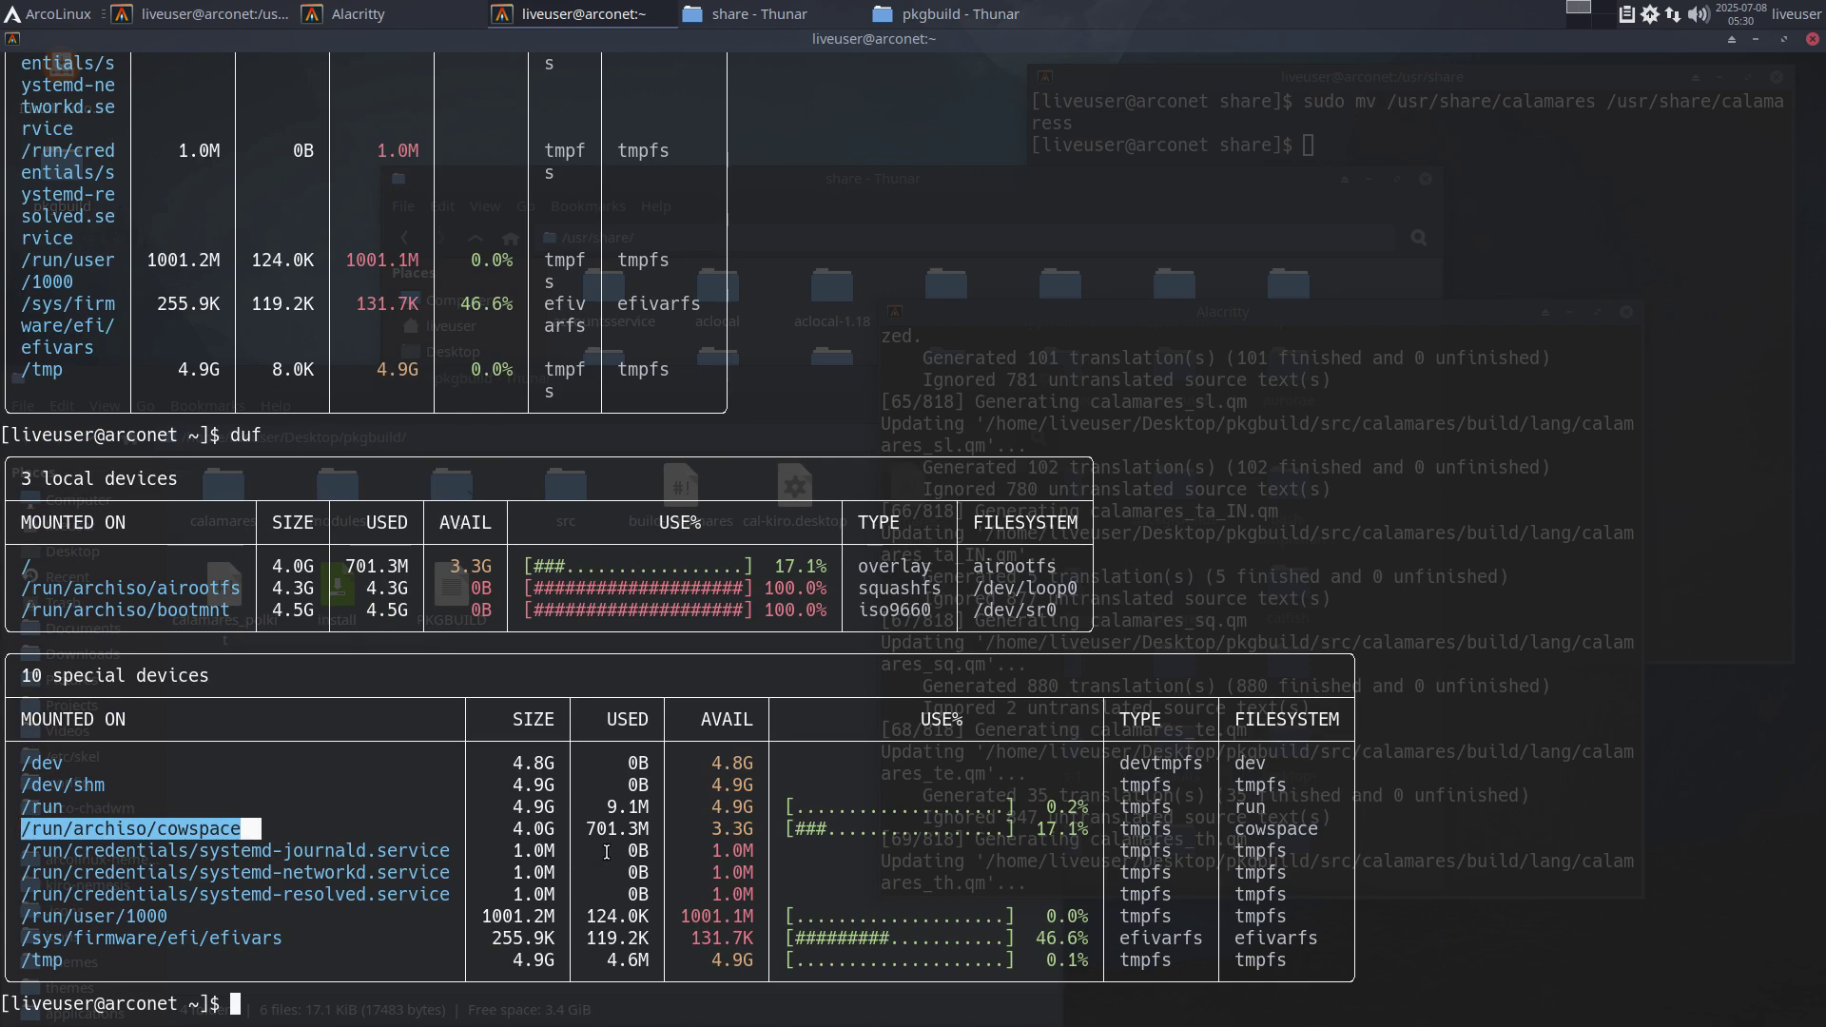
pyautogui.moveTo(587, 828); pyautogui.dragTo(663, 830)
pyautogui.moveTo(1035, 829); pyautogui.dragTo(1087, 828)
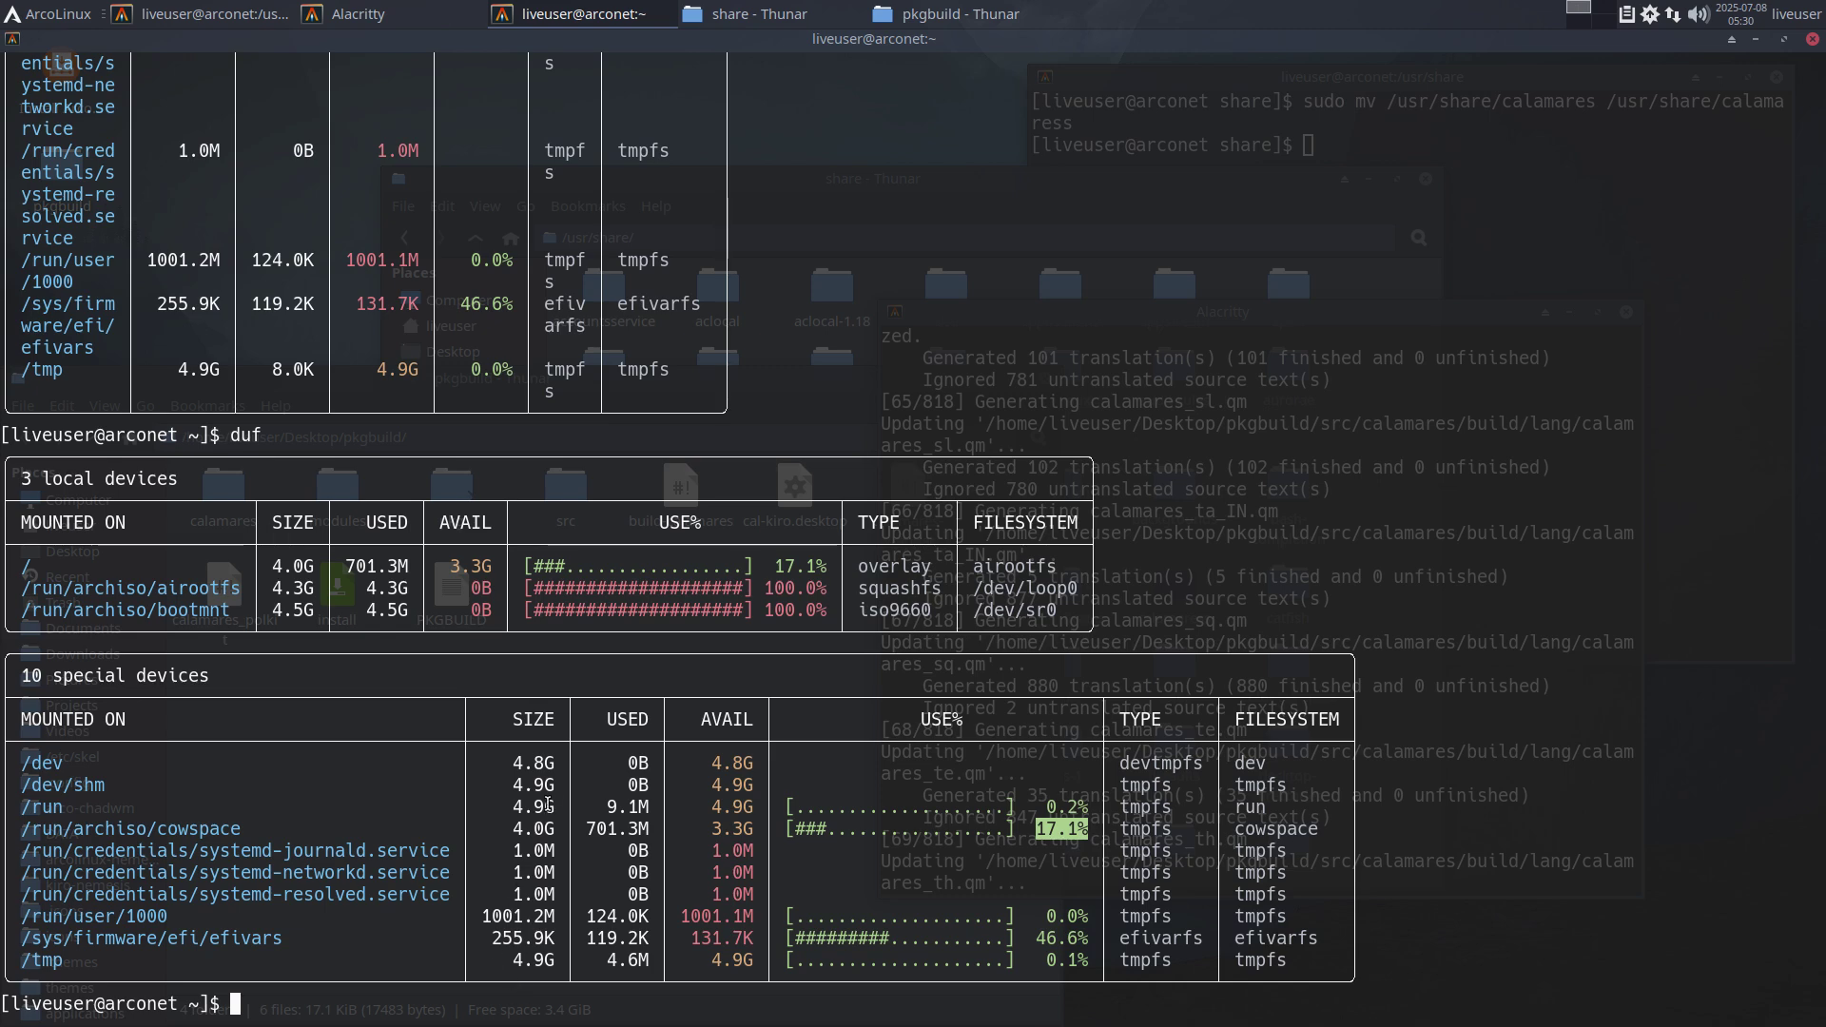
pyautogui.click(556, 880)
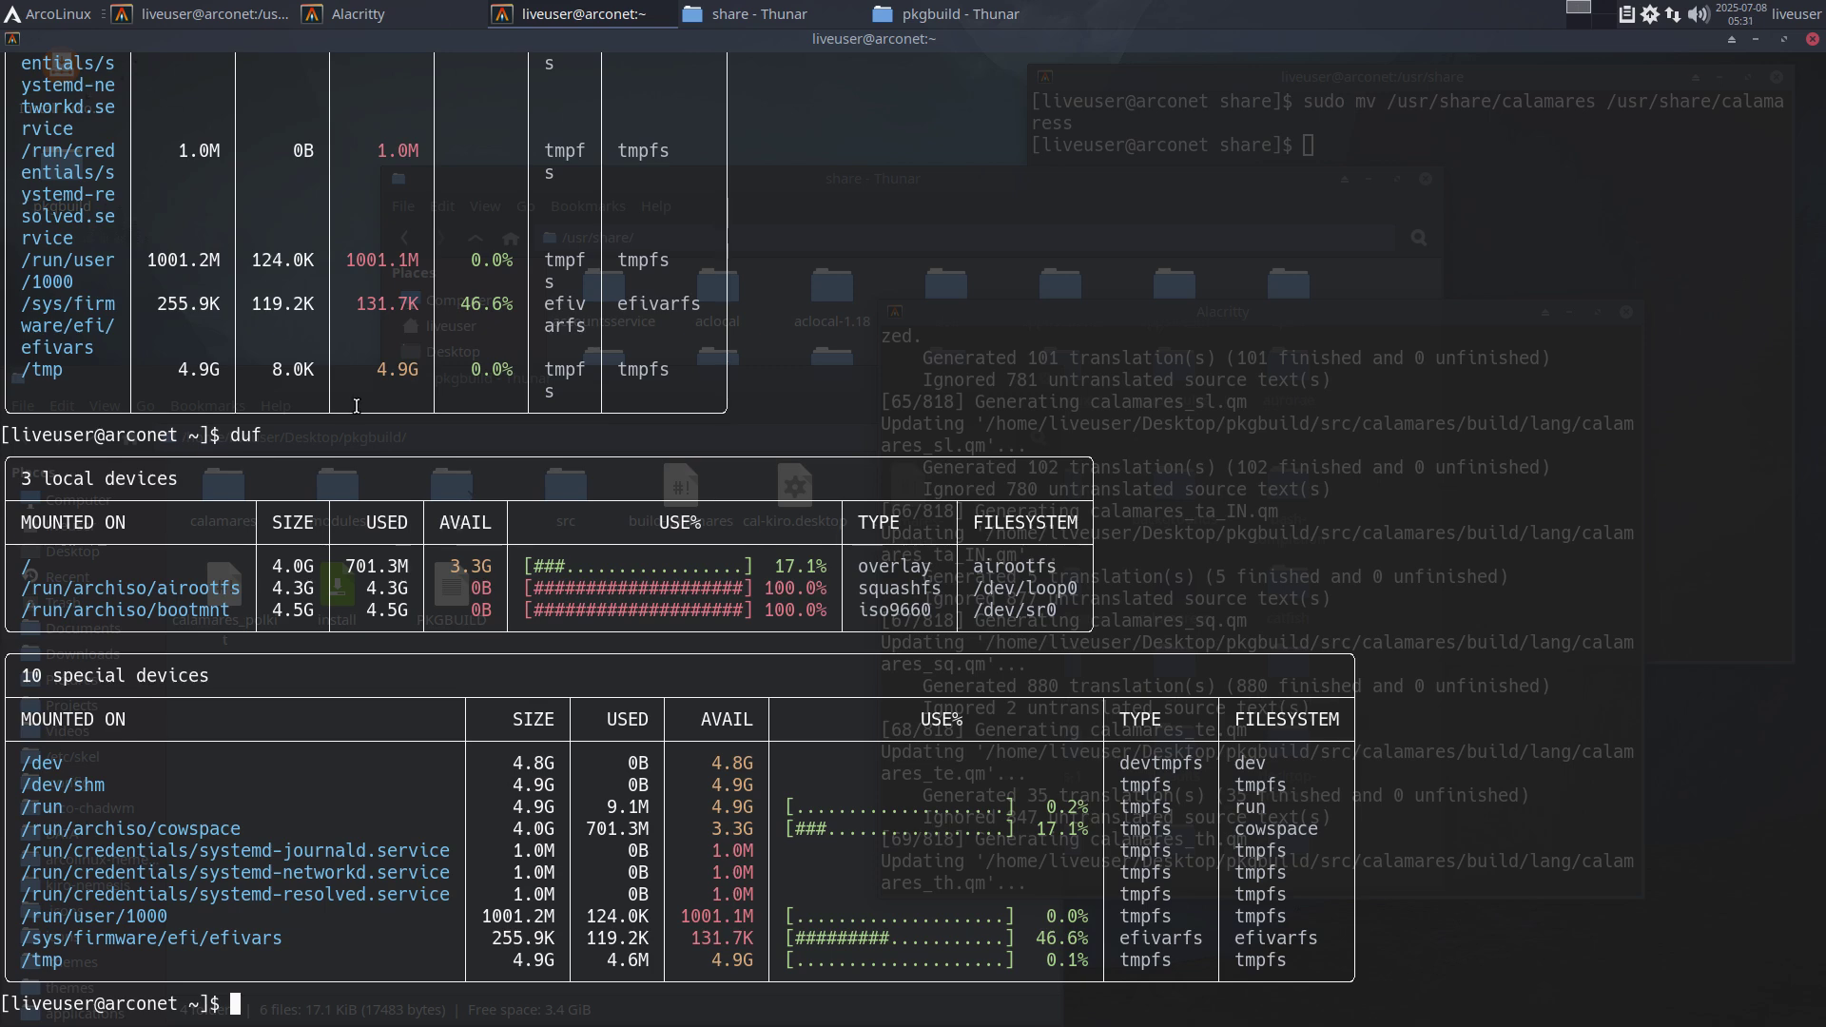
pyautogui.hotkey('ctrl', 'f')
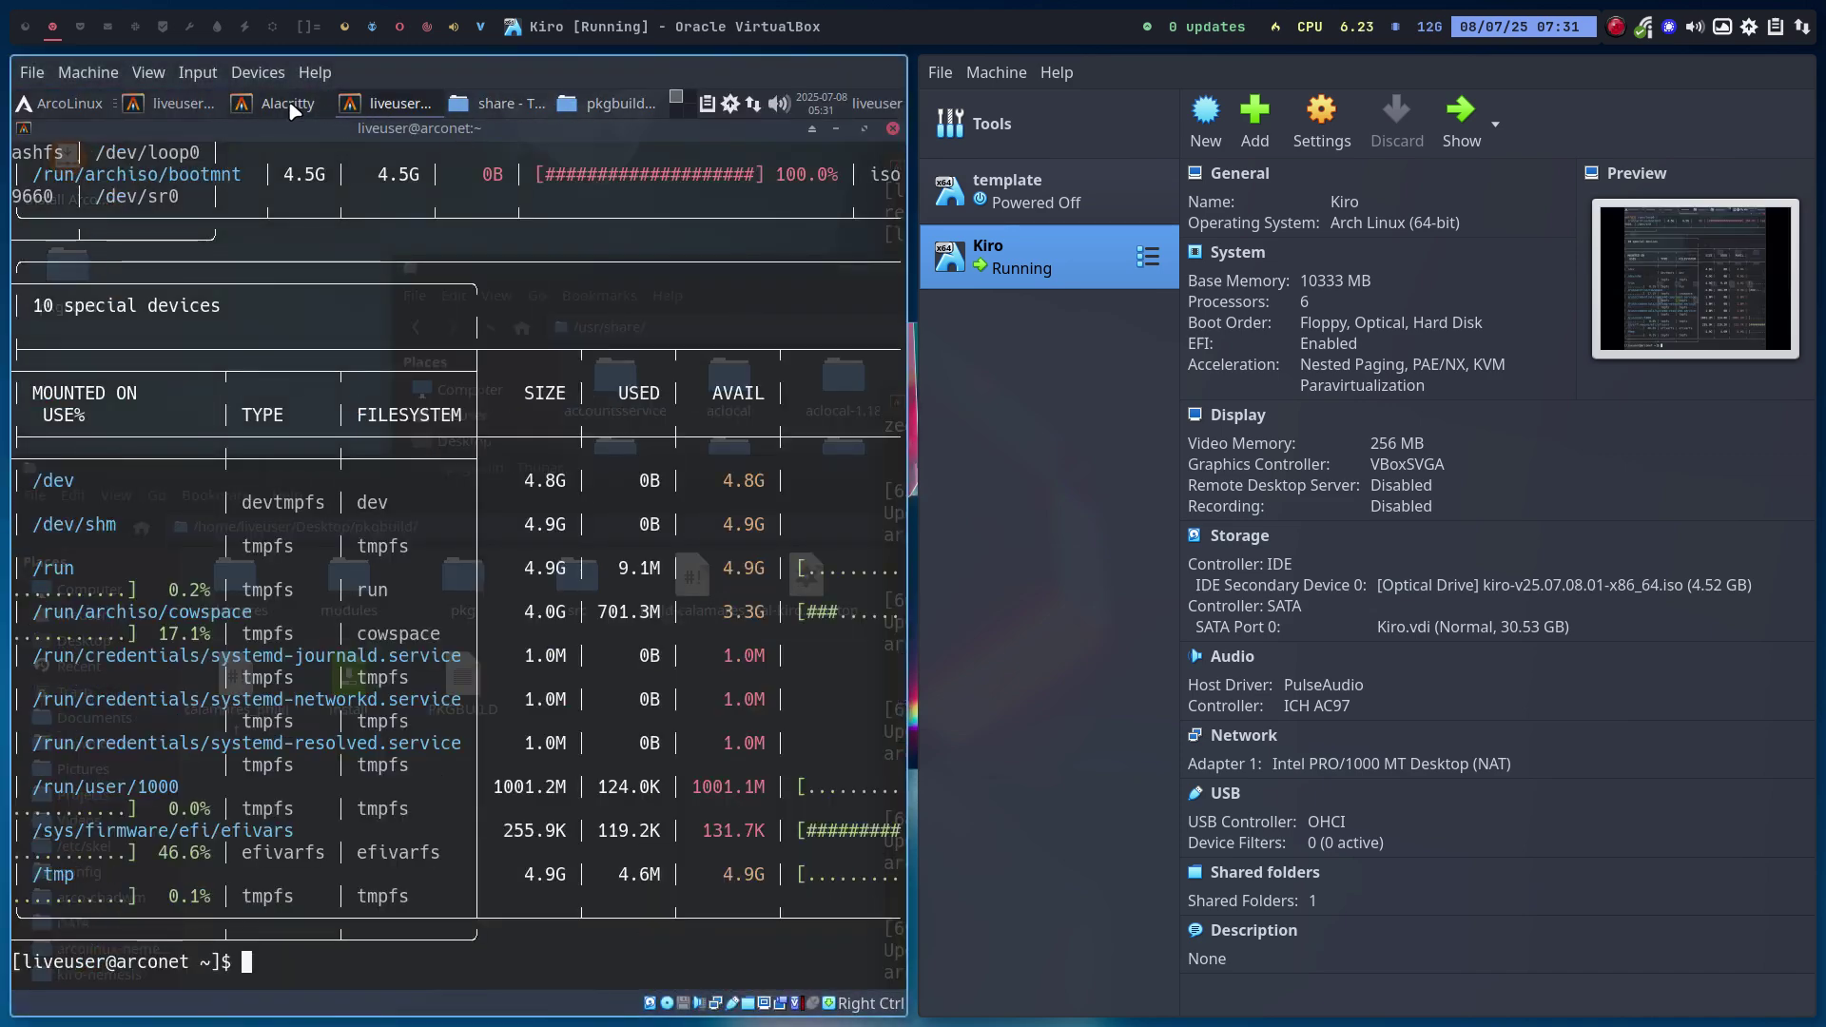
# Close the disk usage terminal and move the build log window up and left in the Kiro VM
pyautogui.hotkey('ctrl', 'f')
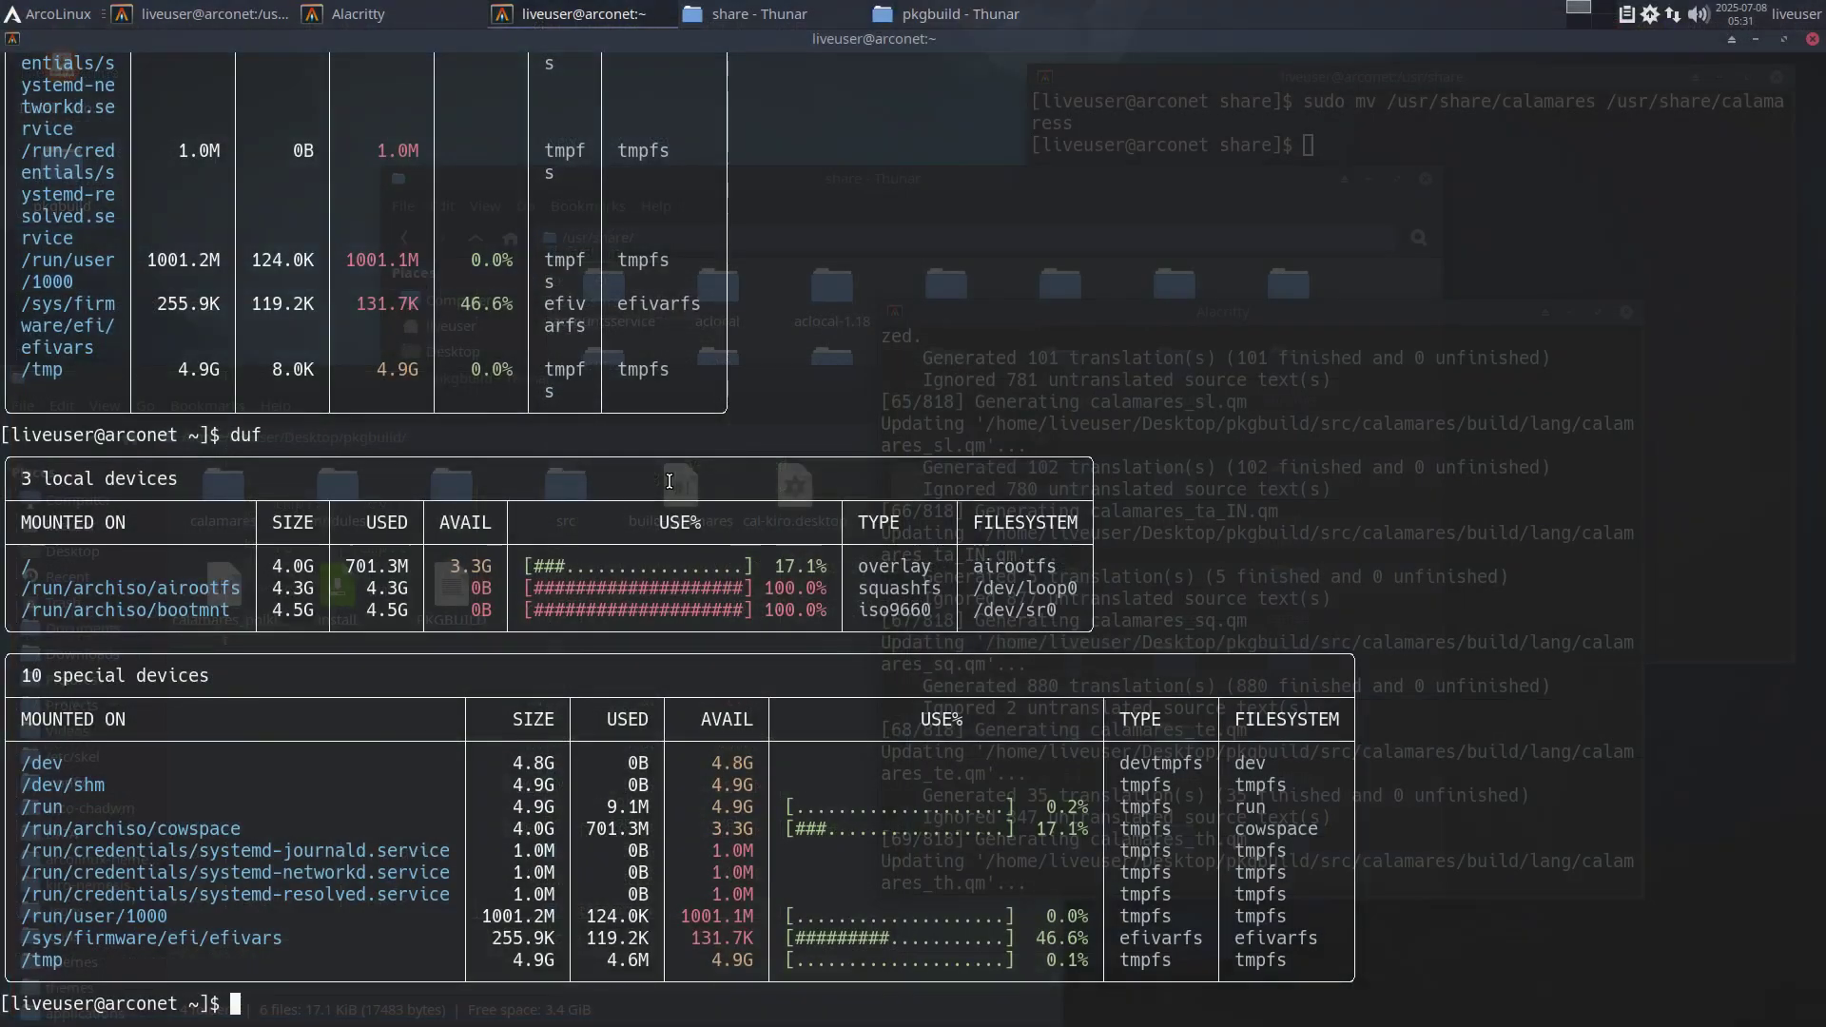
pyautogui.click(1812, 39)
pyautogui.moveTo(1389, 319); pyautogui.dragTo(1279, 203)
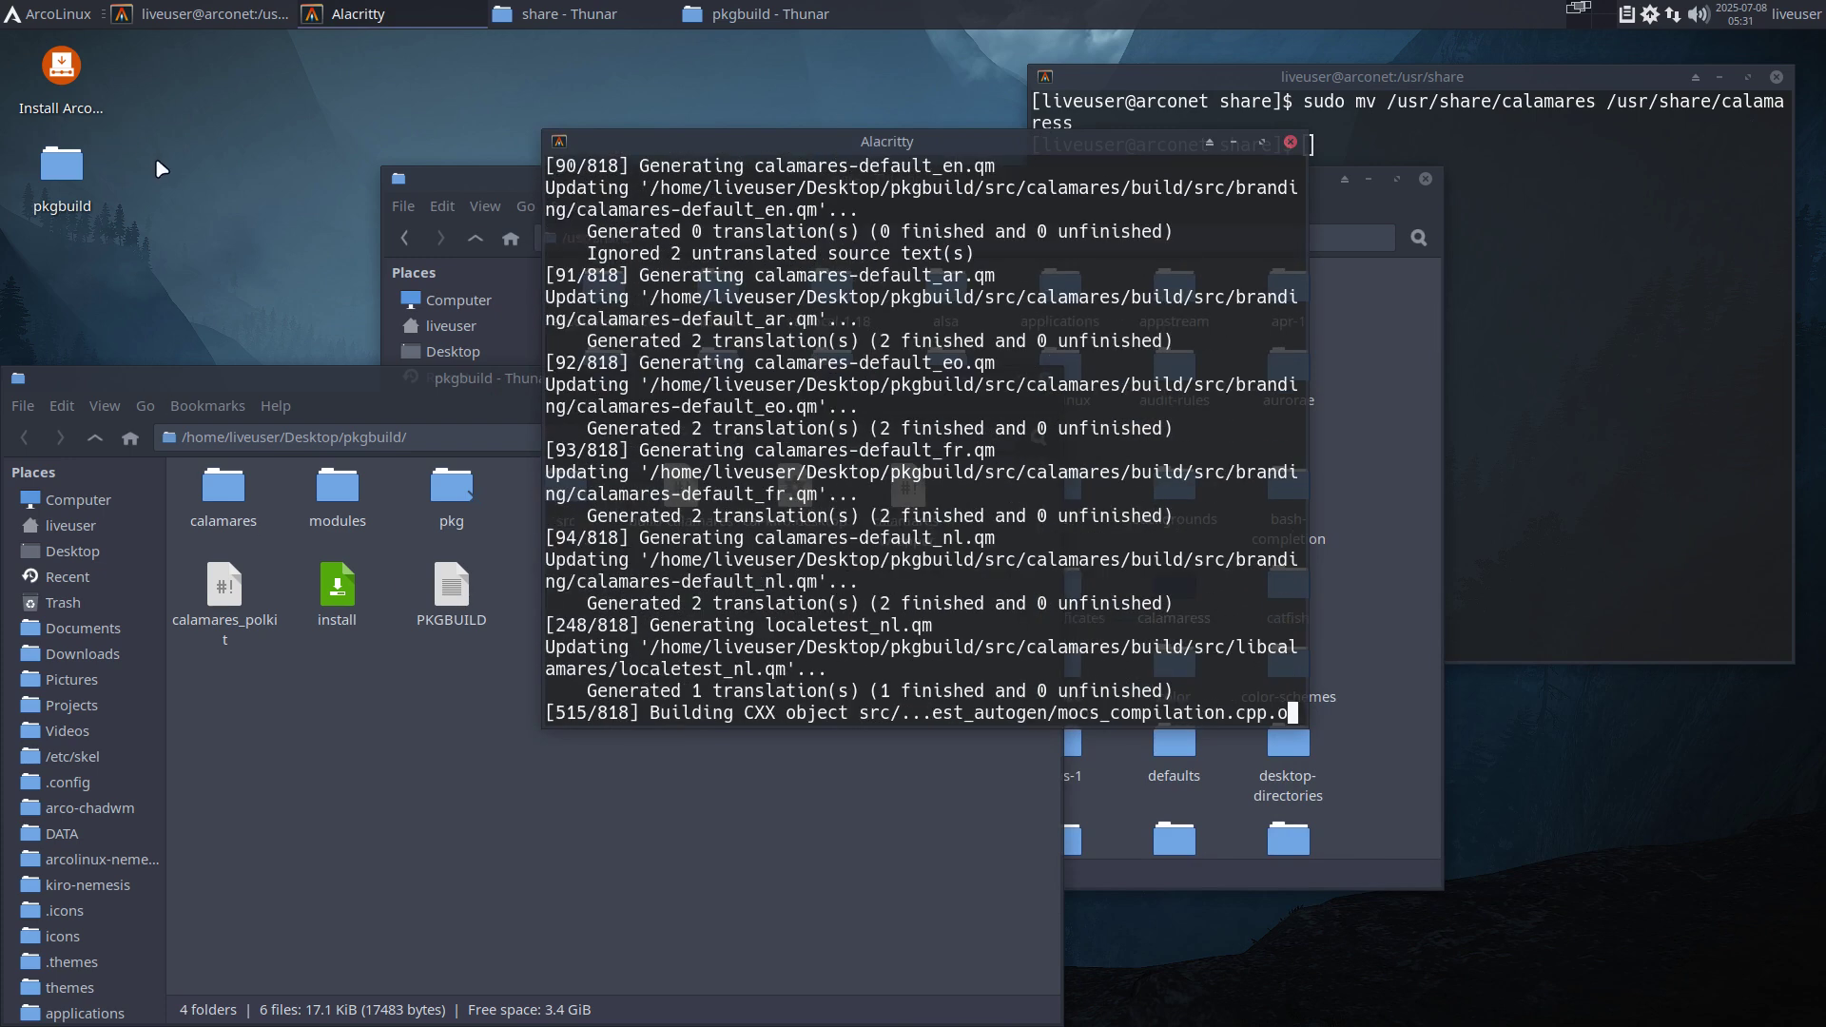
pyautogui.press('Control_R+f')
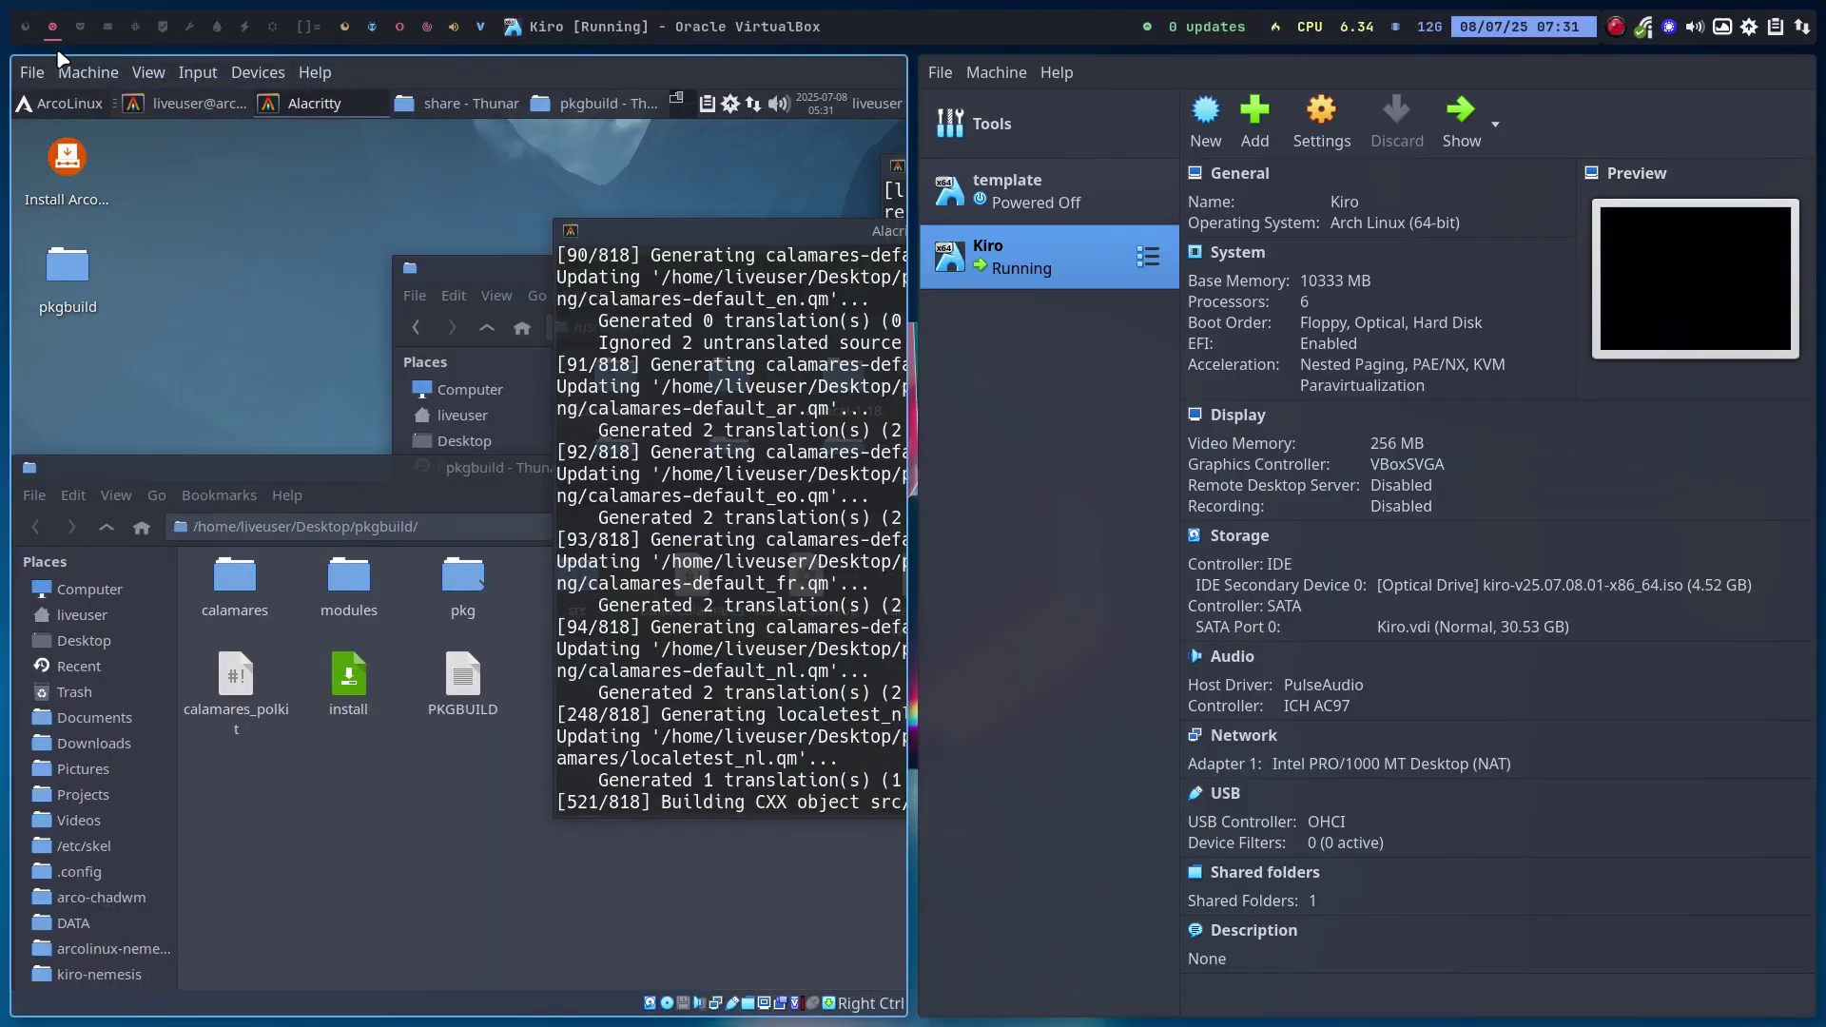
# Clone the template VM as 'template Clone' with default settings
pyautogui.click(26, 27)
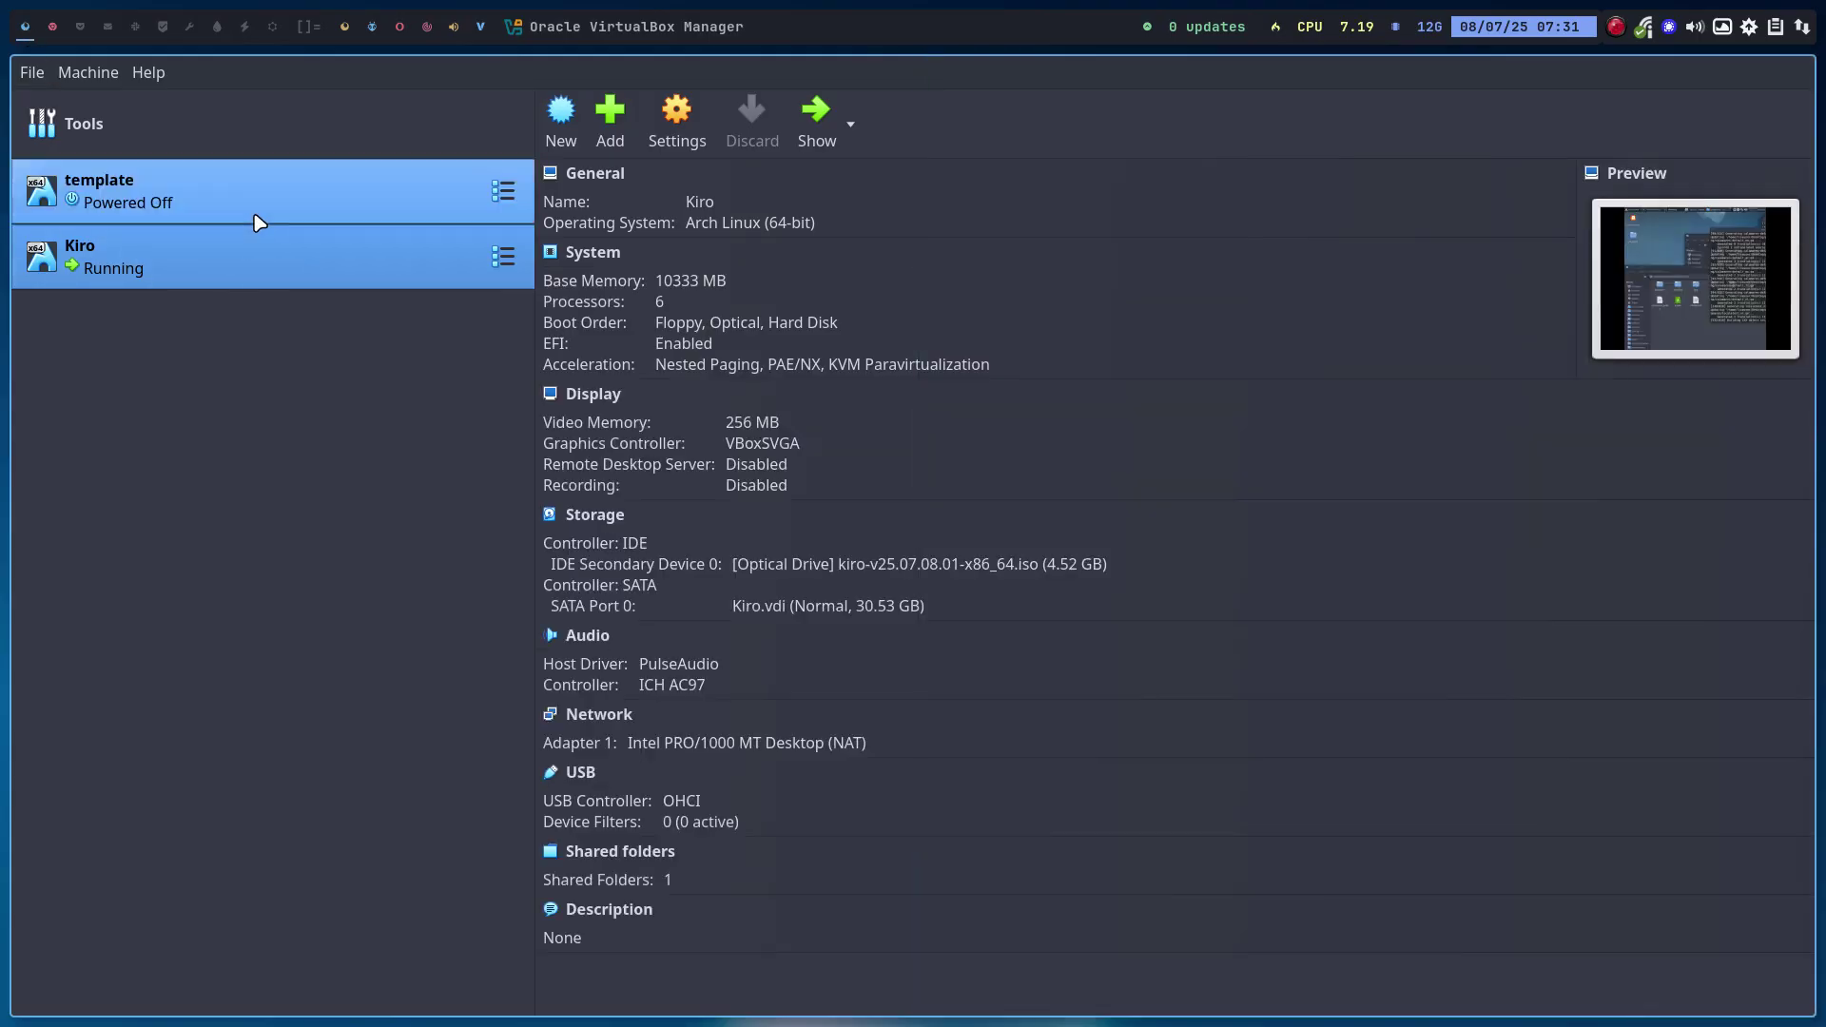
pyautogui.rightClick(251, 196)
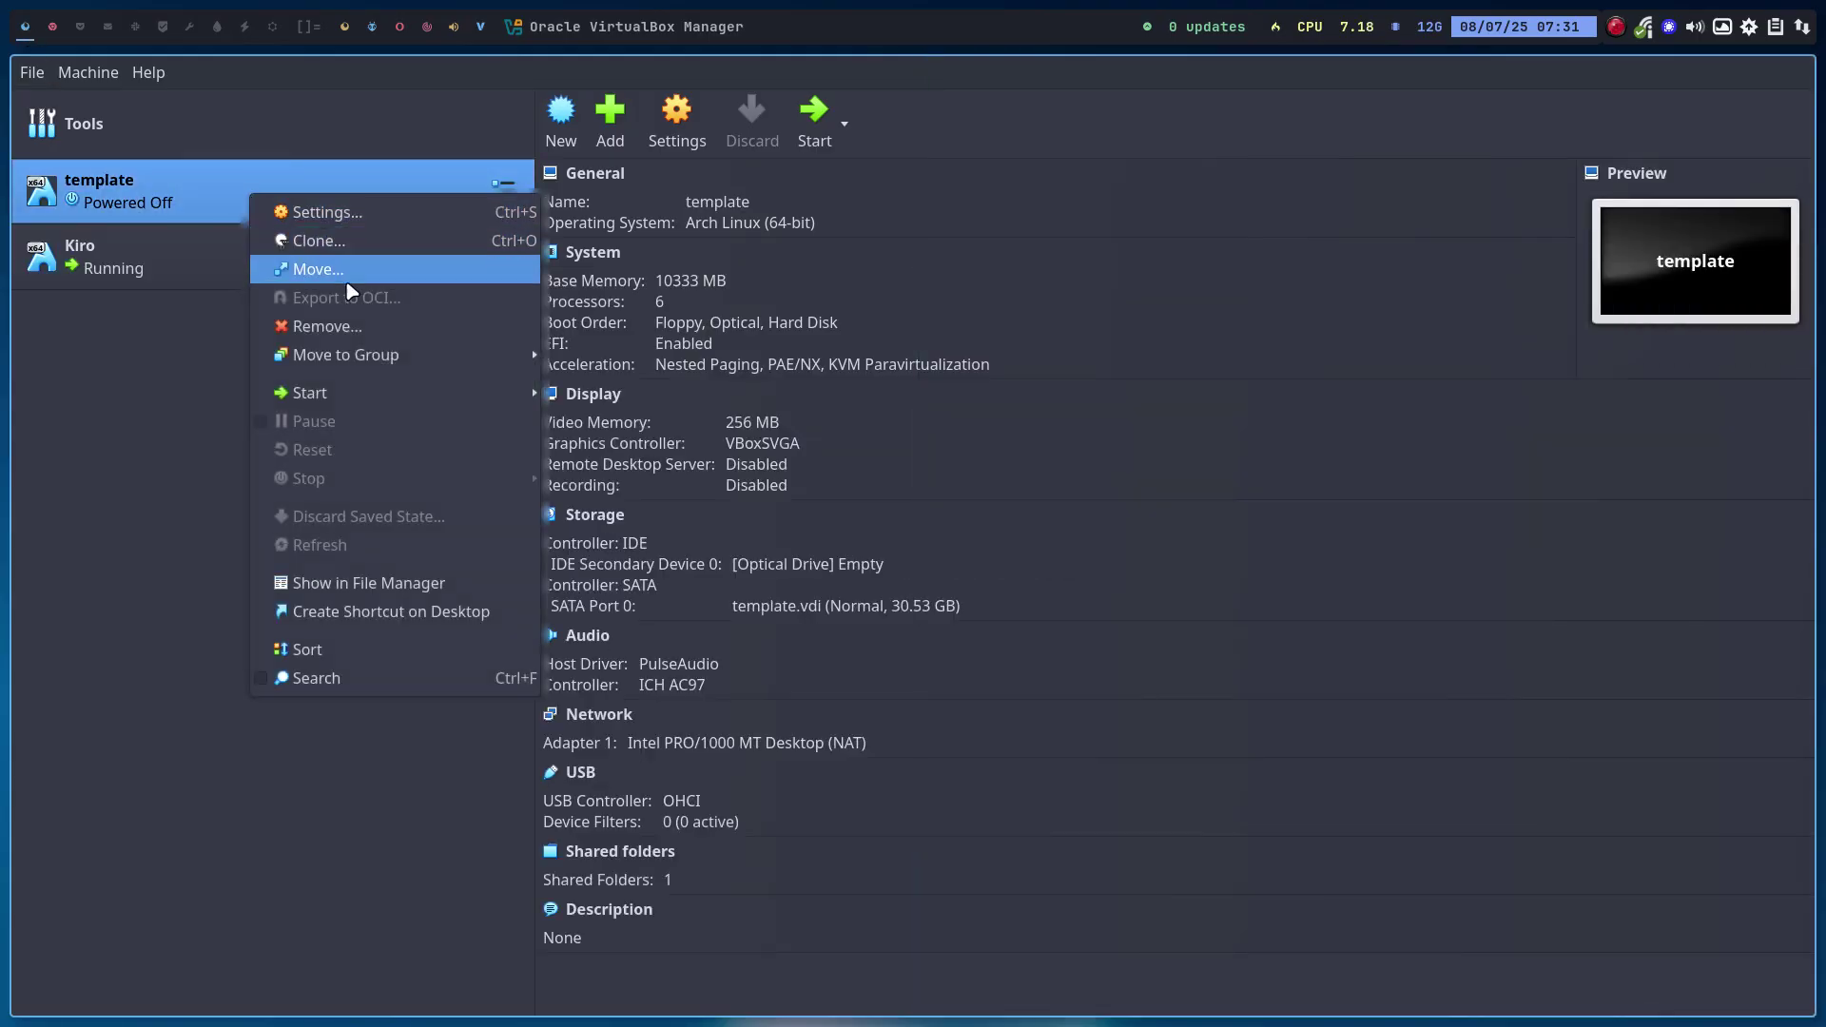
pyautogui.click(363, 241)
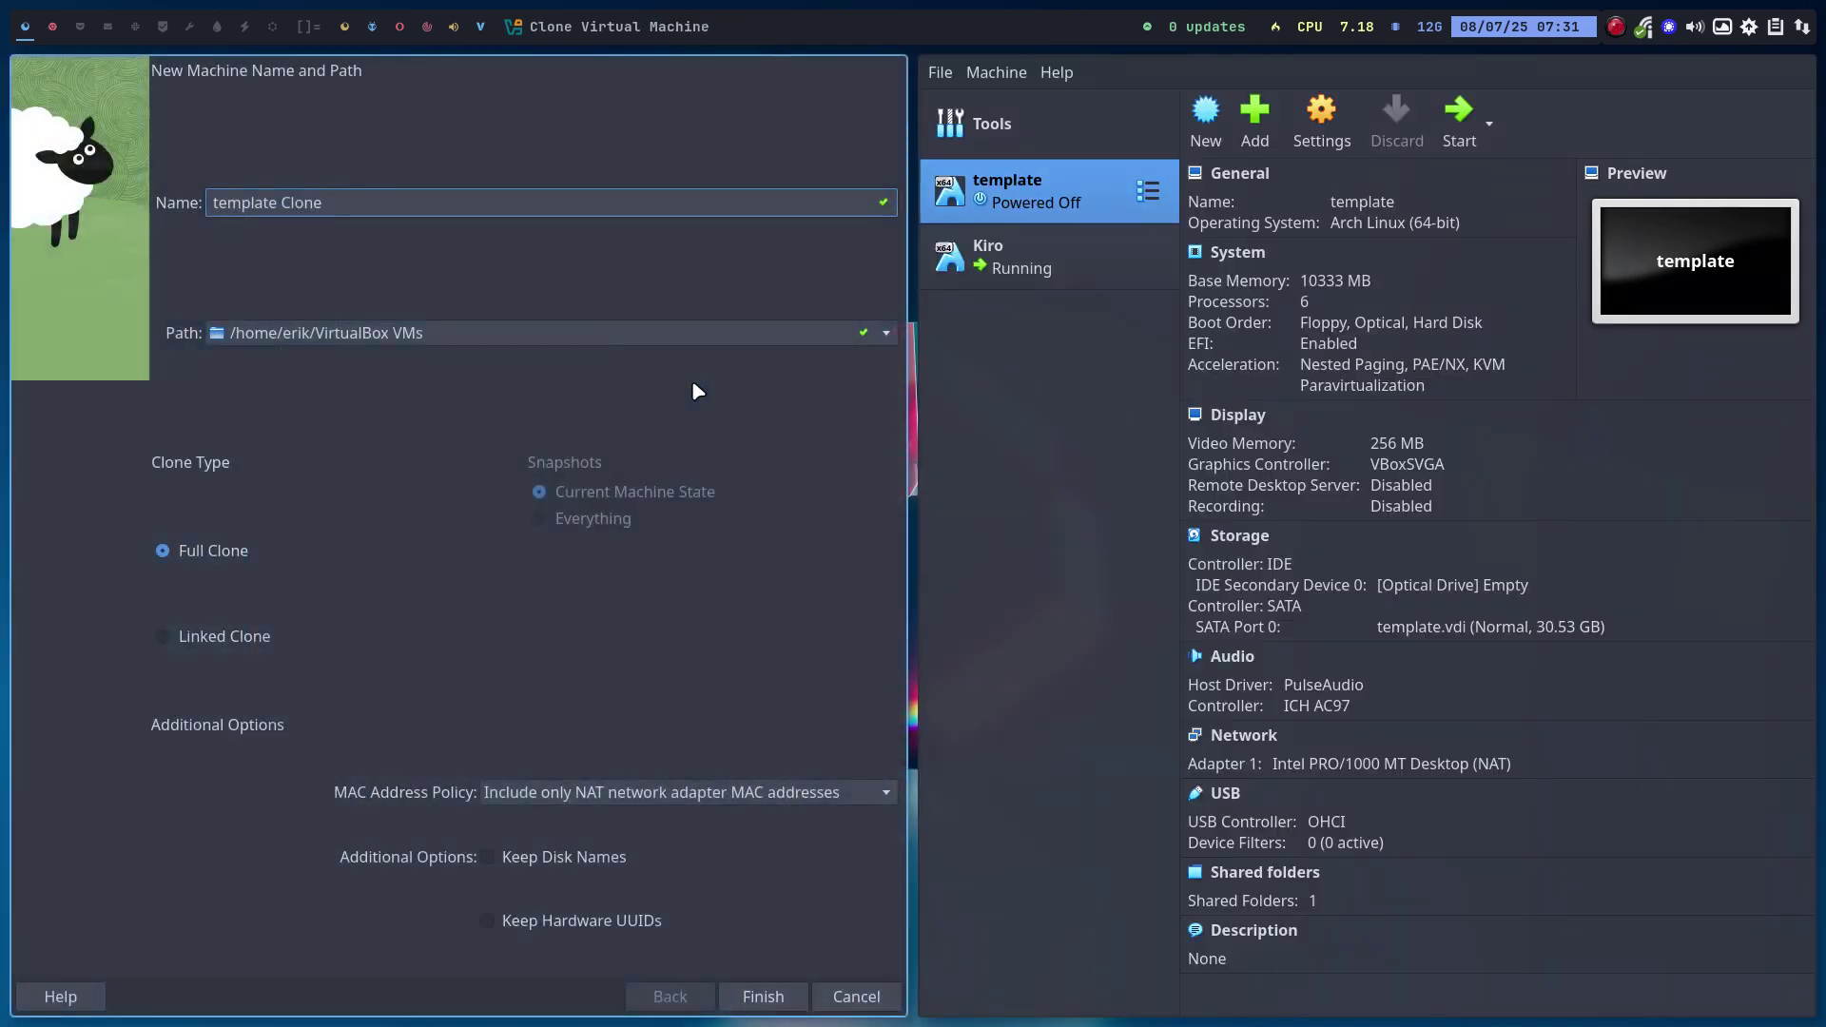
pyautogui.click(761, 996)
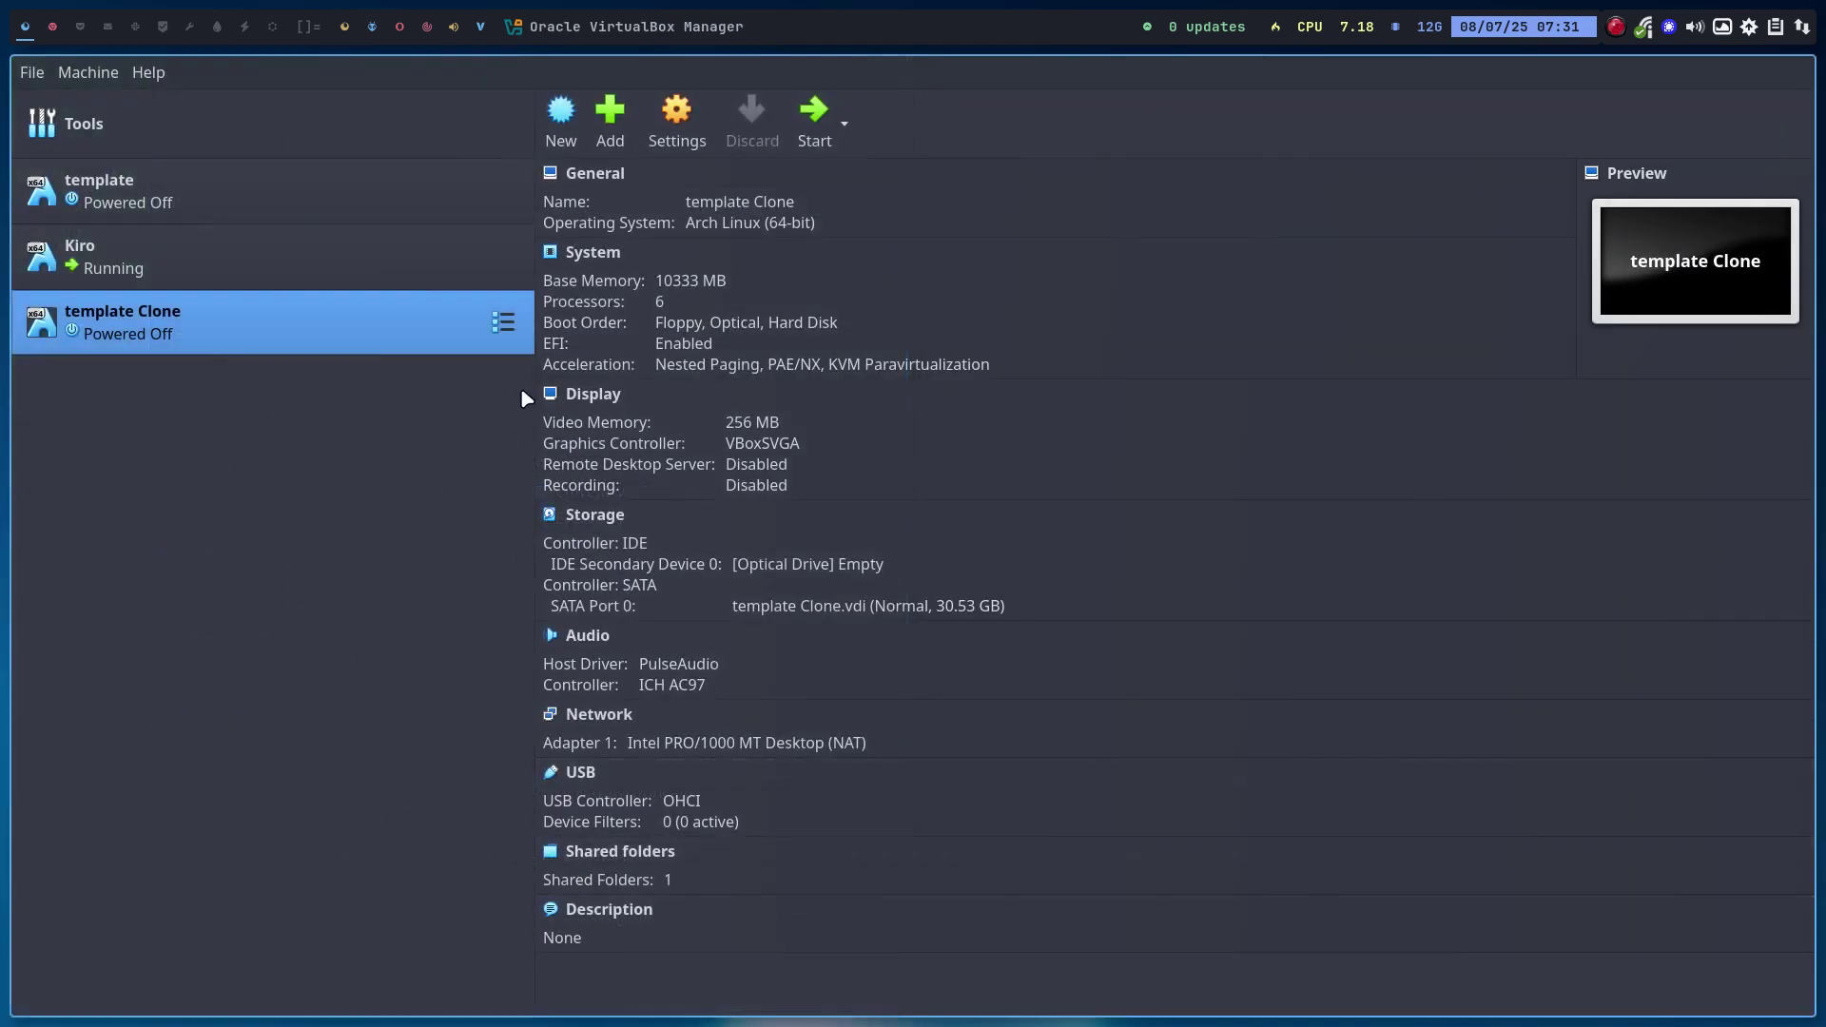
# Load the kiro-v25.07.08.01 ISO into the clone's optical drive and boot it
pyautogui.click(877, 572)
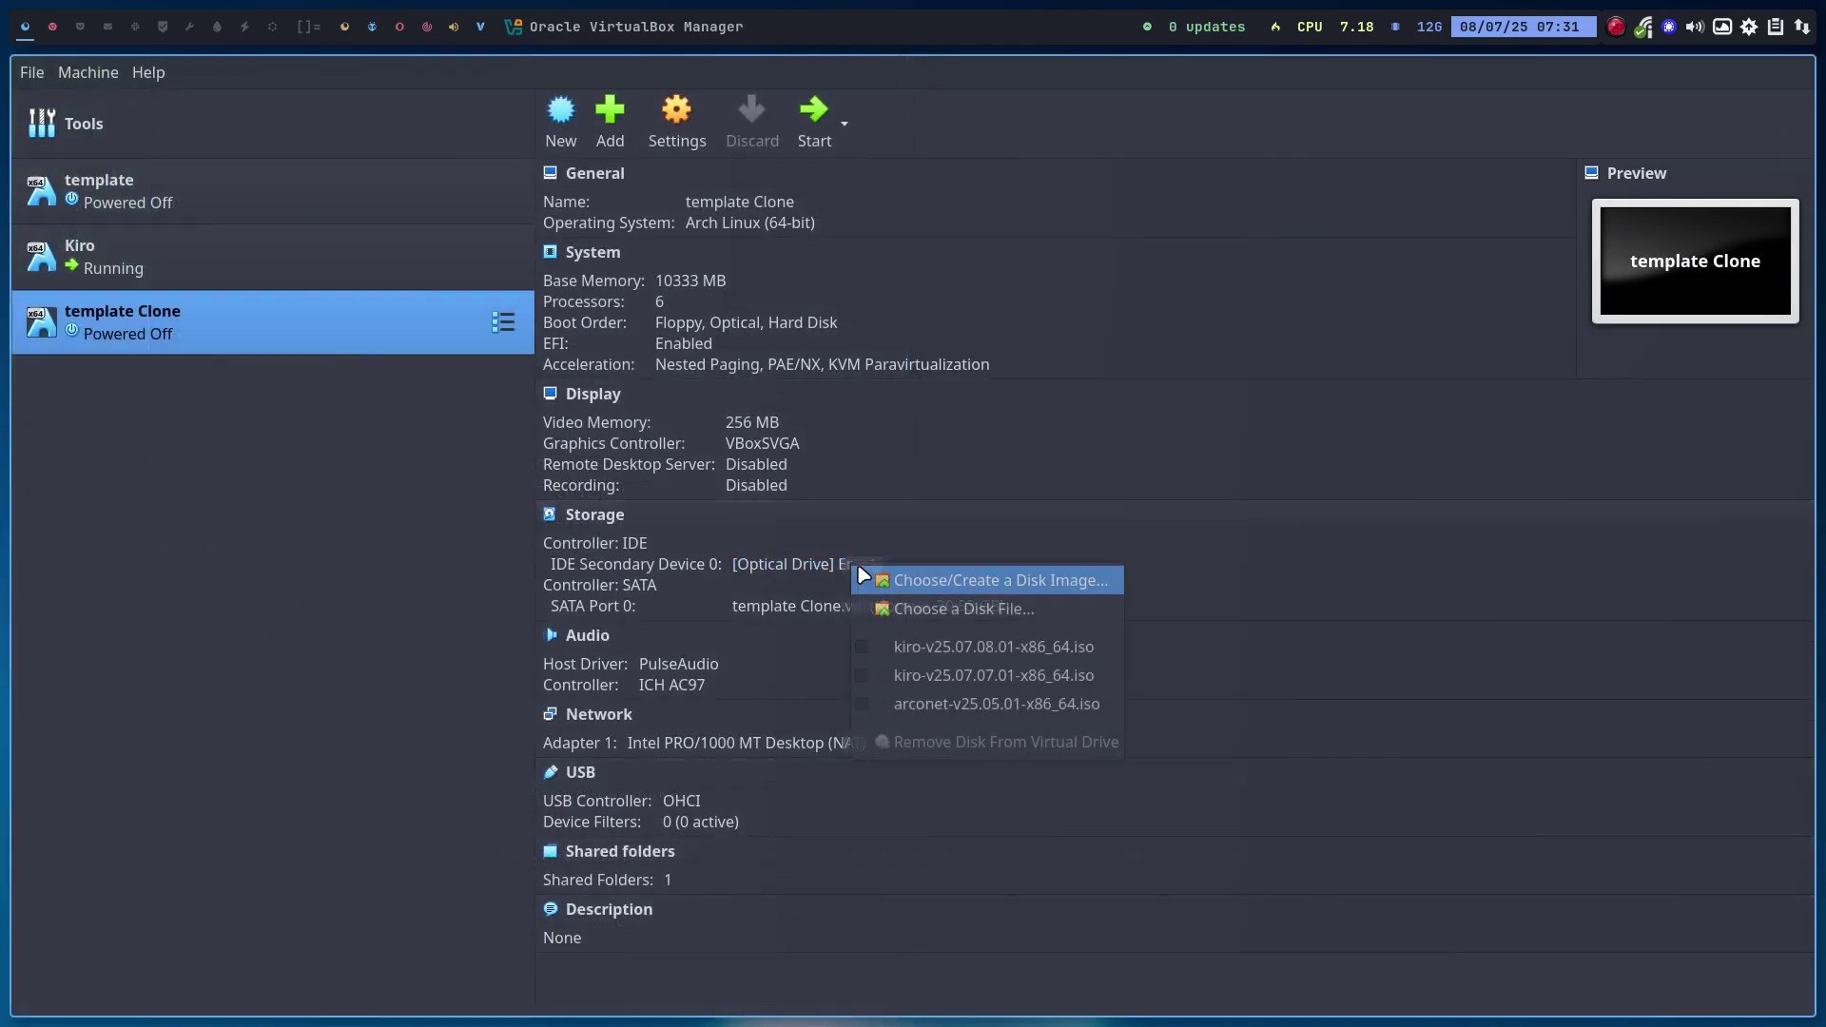
pyautogui.click(970, 642)
pyautogui.click(814, 114)
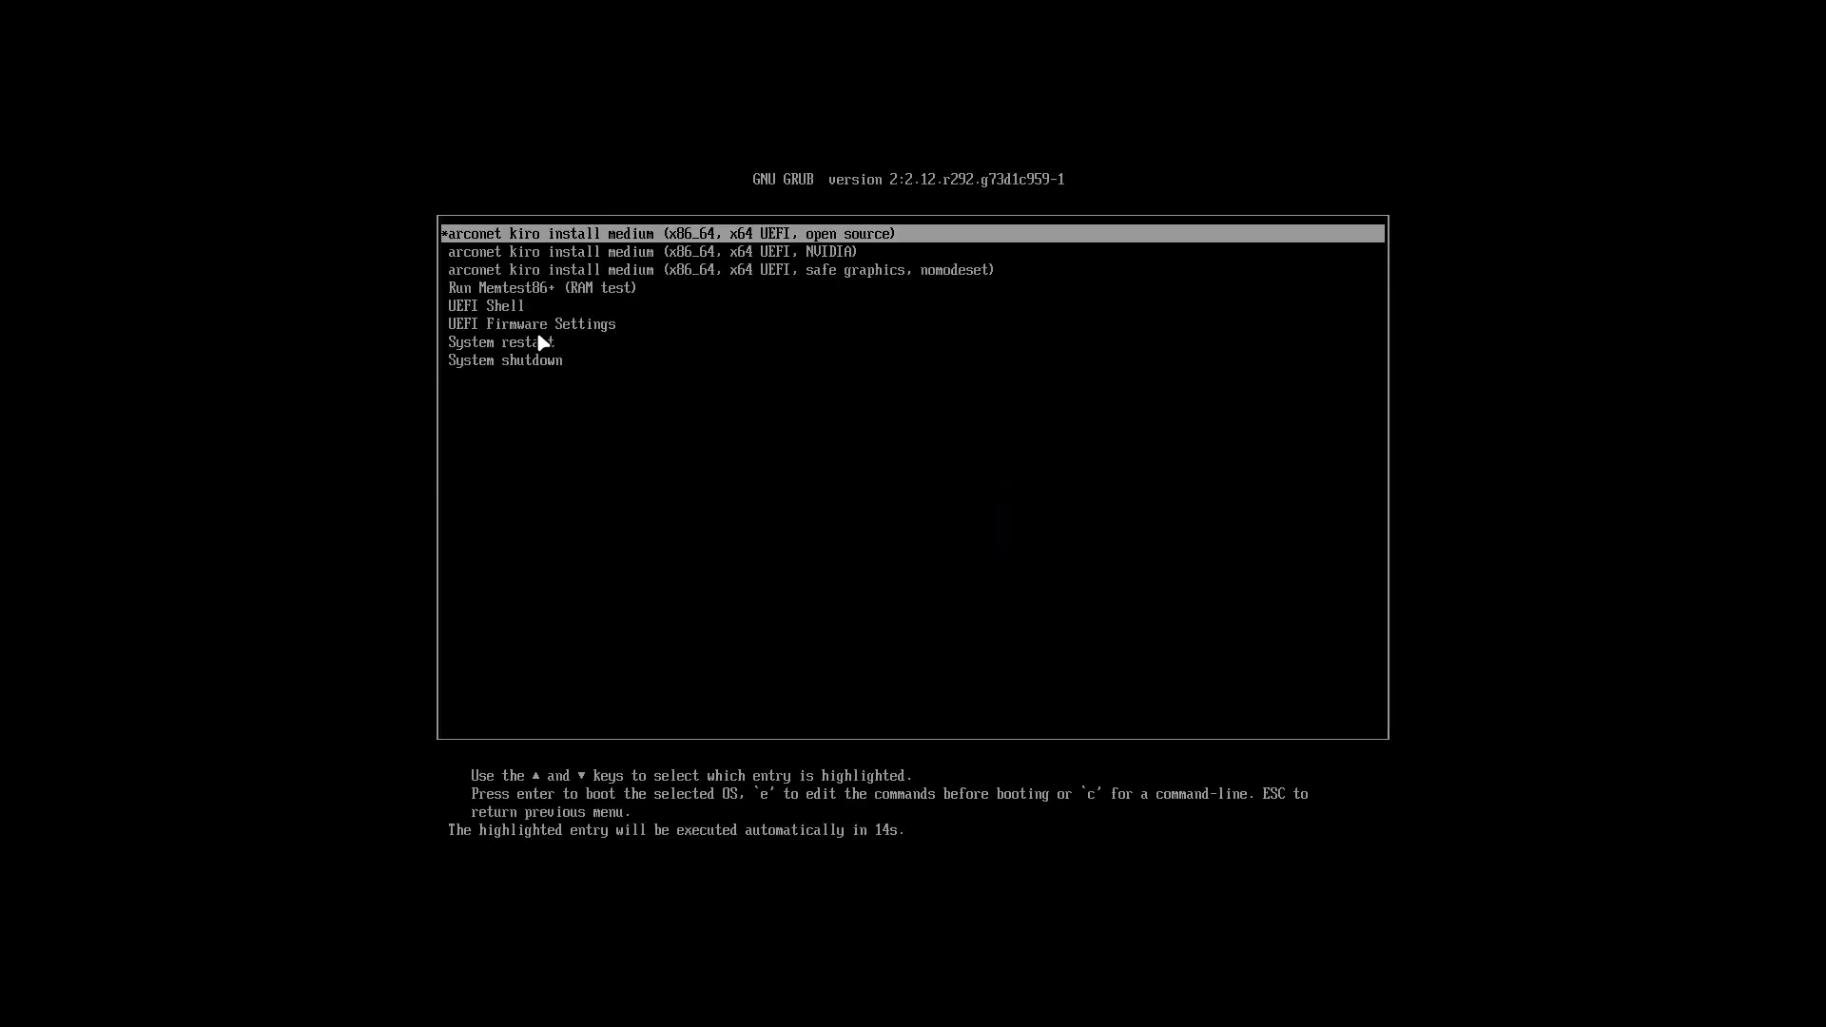
# Halt the GRUB countdown and change cow_spacesize=4G to 8G in the first boot entry
pyautogui.press('Up')
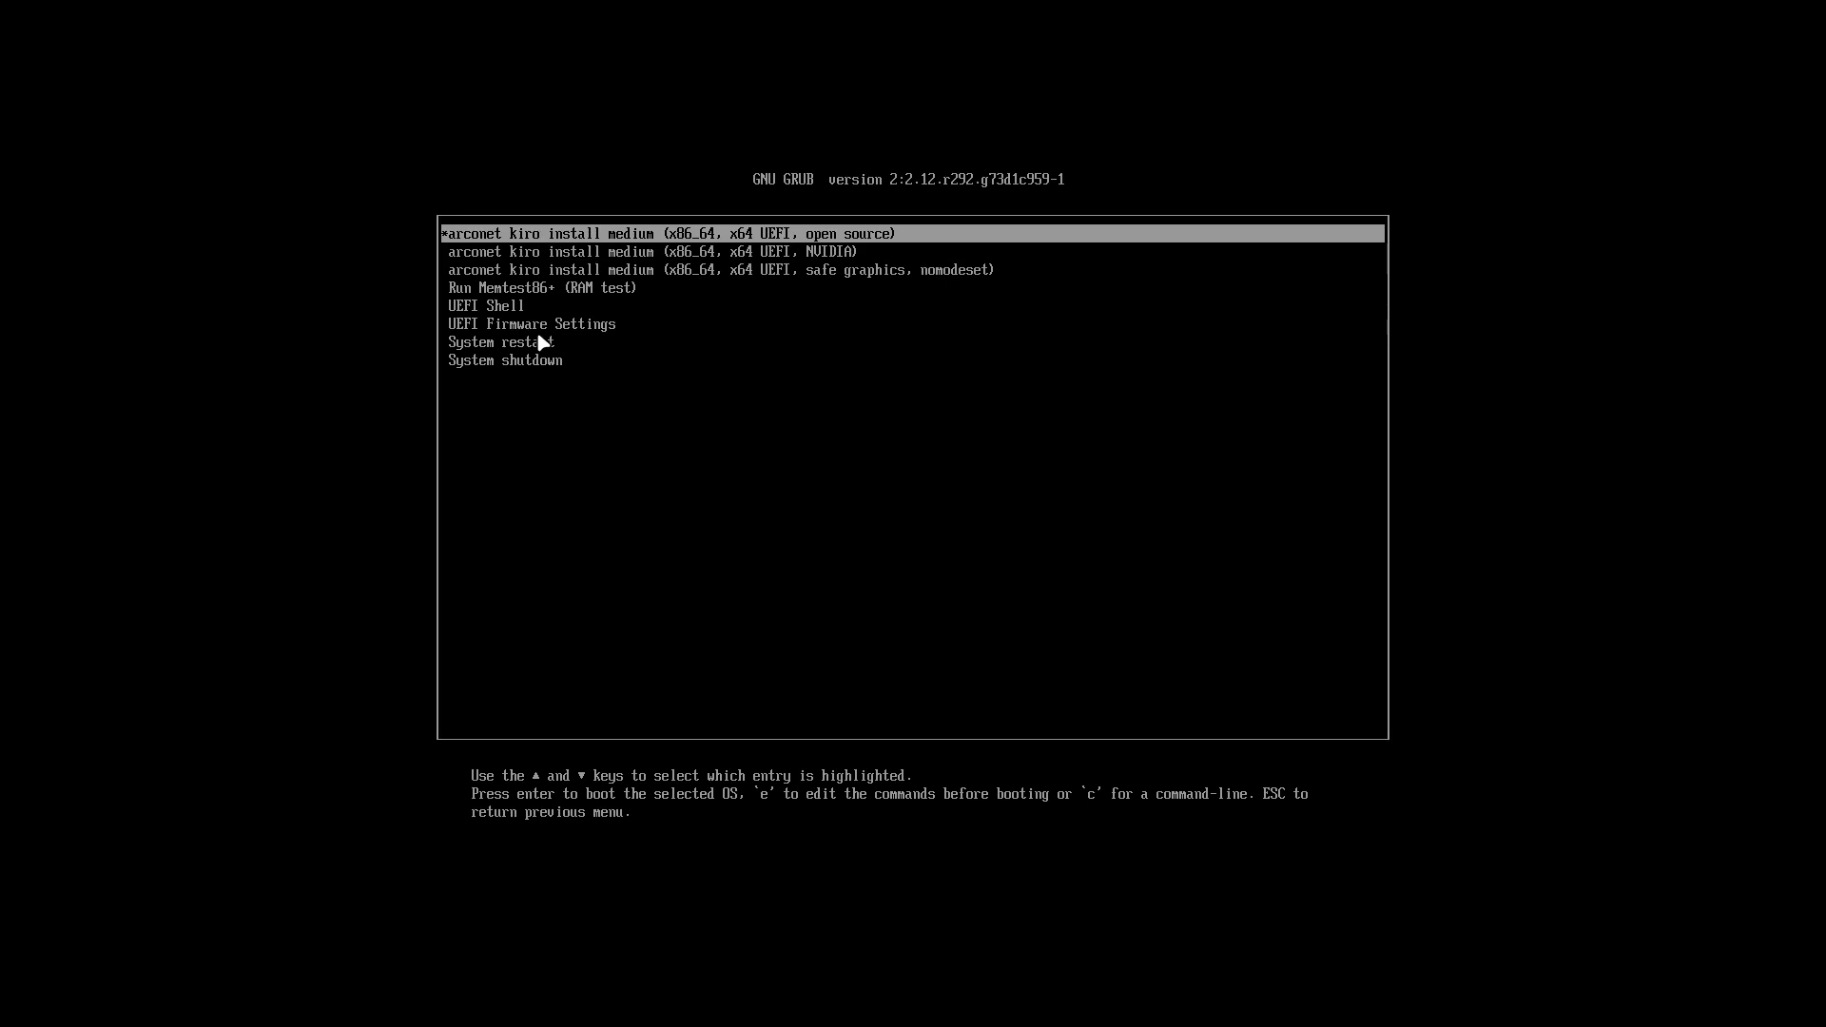
pyautogui.press('e')
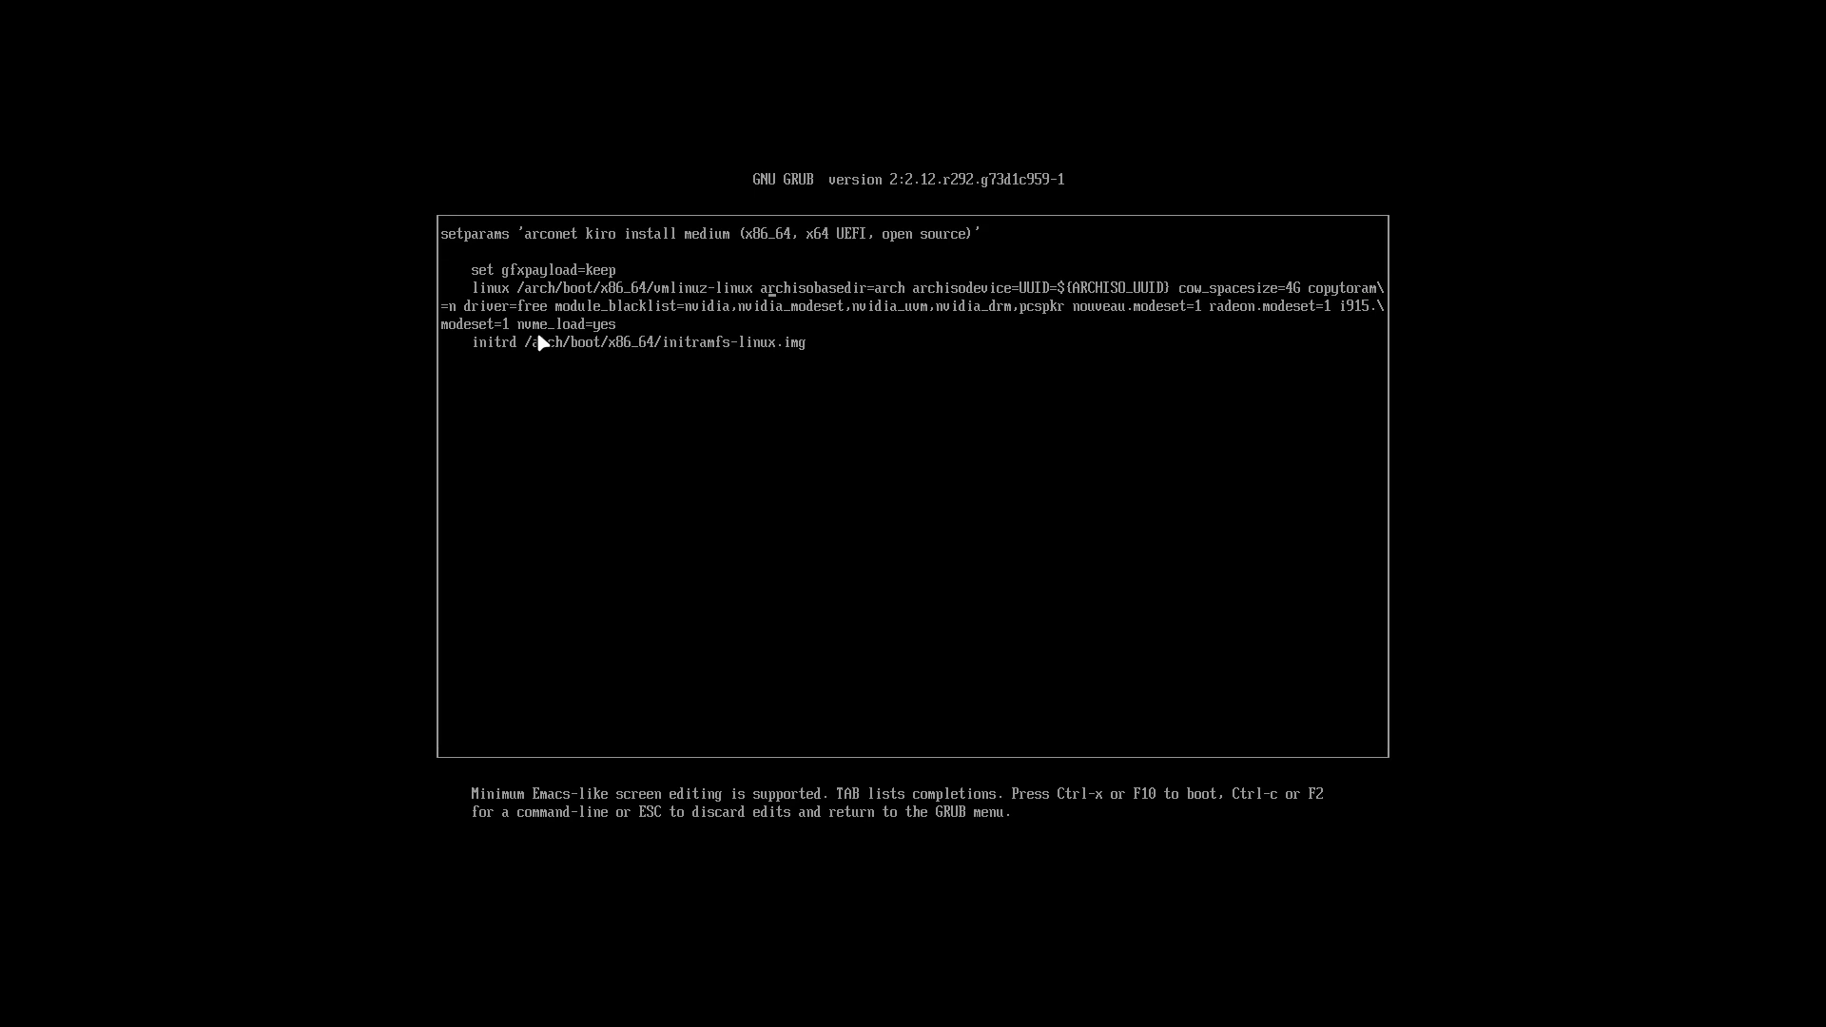
pyautogui.press('Right')
pyautogui.press('Right')
pyautogui.press('Right')
pyautogui.press('Right')
pyautogui.press('Right')
pyautogui.press('Right')
pyautogui.press('Right')
pyautogui.press('Right')
pyautogui.press('Right')
pyautogui.press('Right')
pyautogui.press('Delete')
pyautogui.write('8')
# Power off the template Clone VM and bring the Kiro VM window back into view
pyautogui.press('Control_R+f')
pyautogui.click(34, 73)
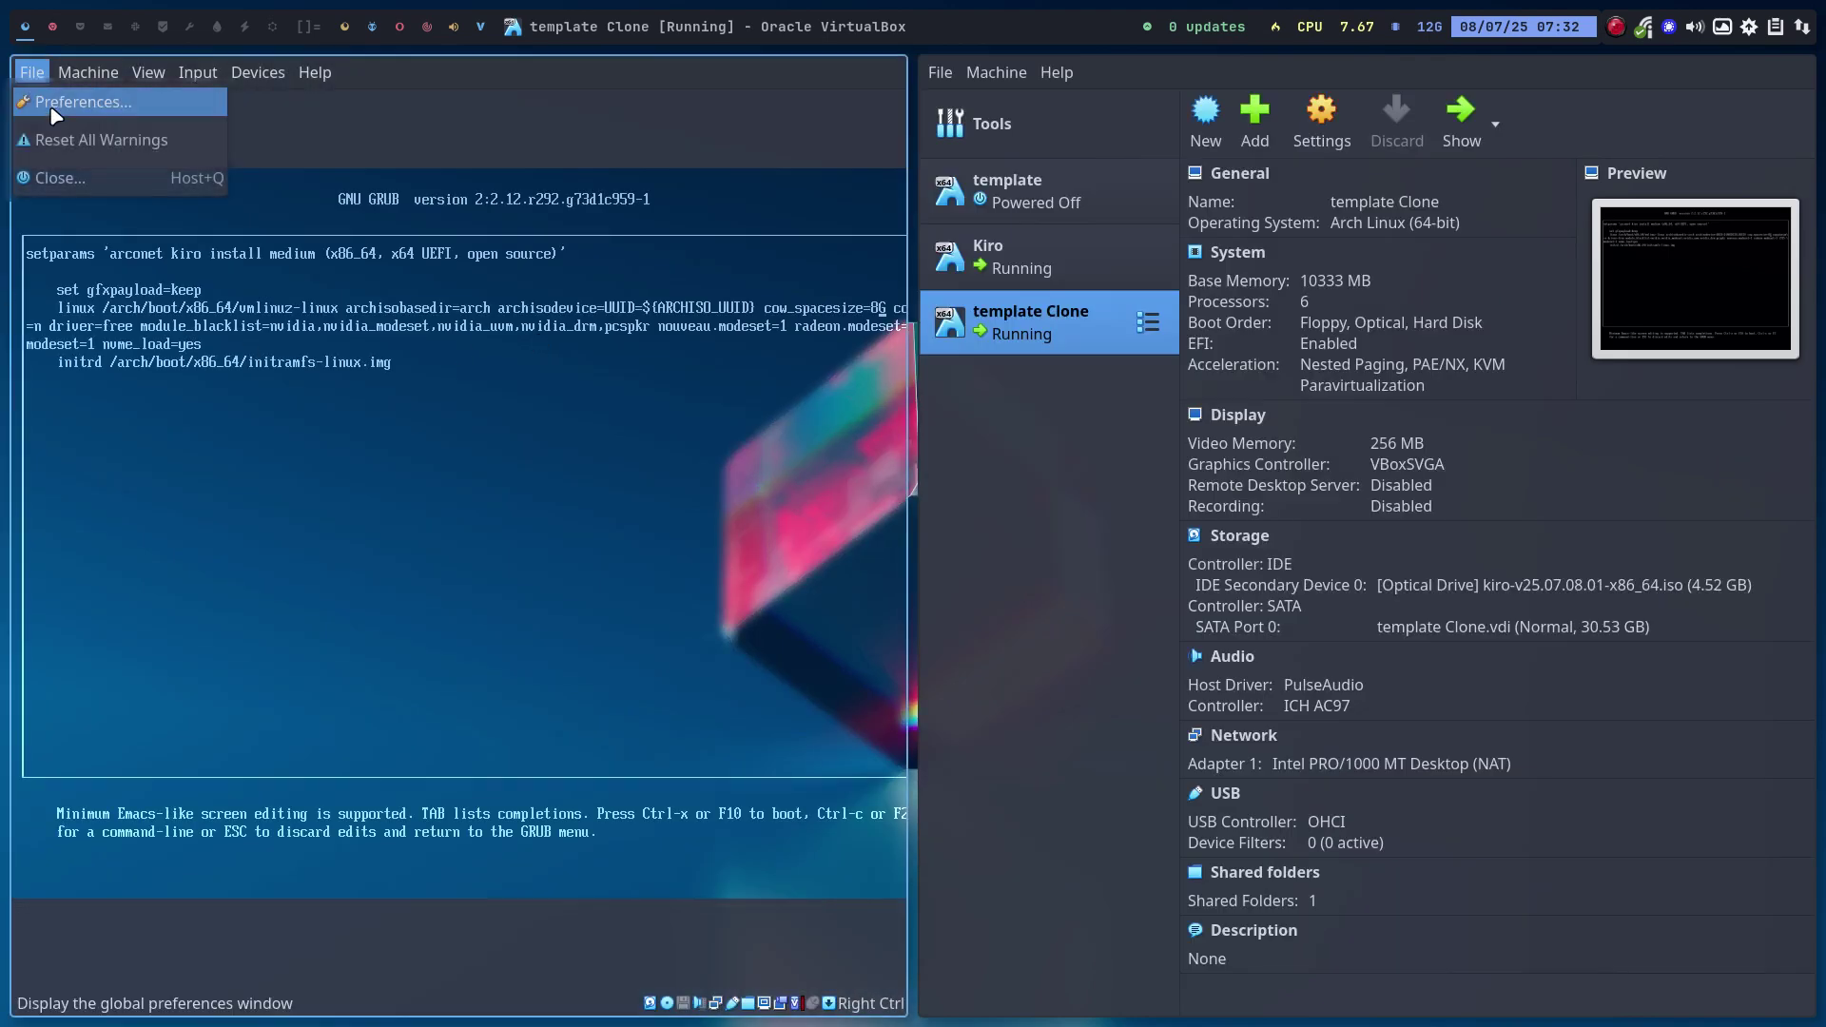
pyautogui.click(61, 178)
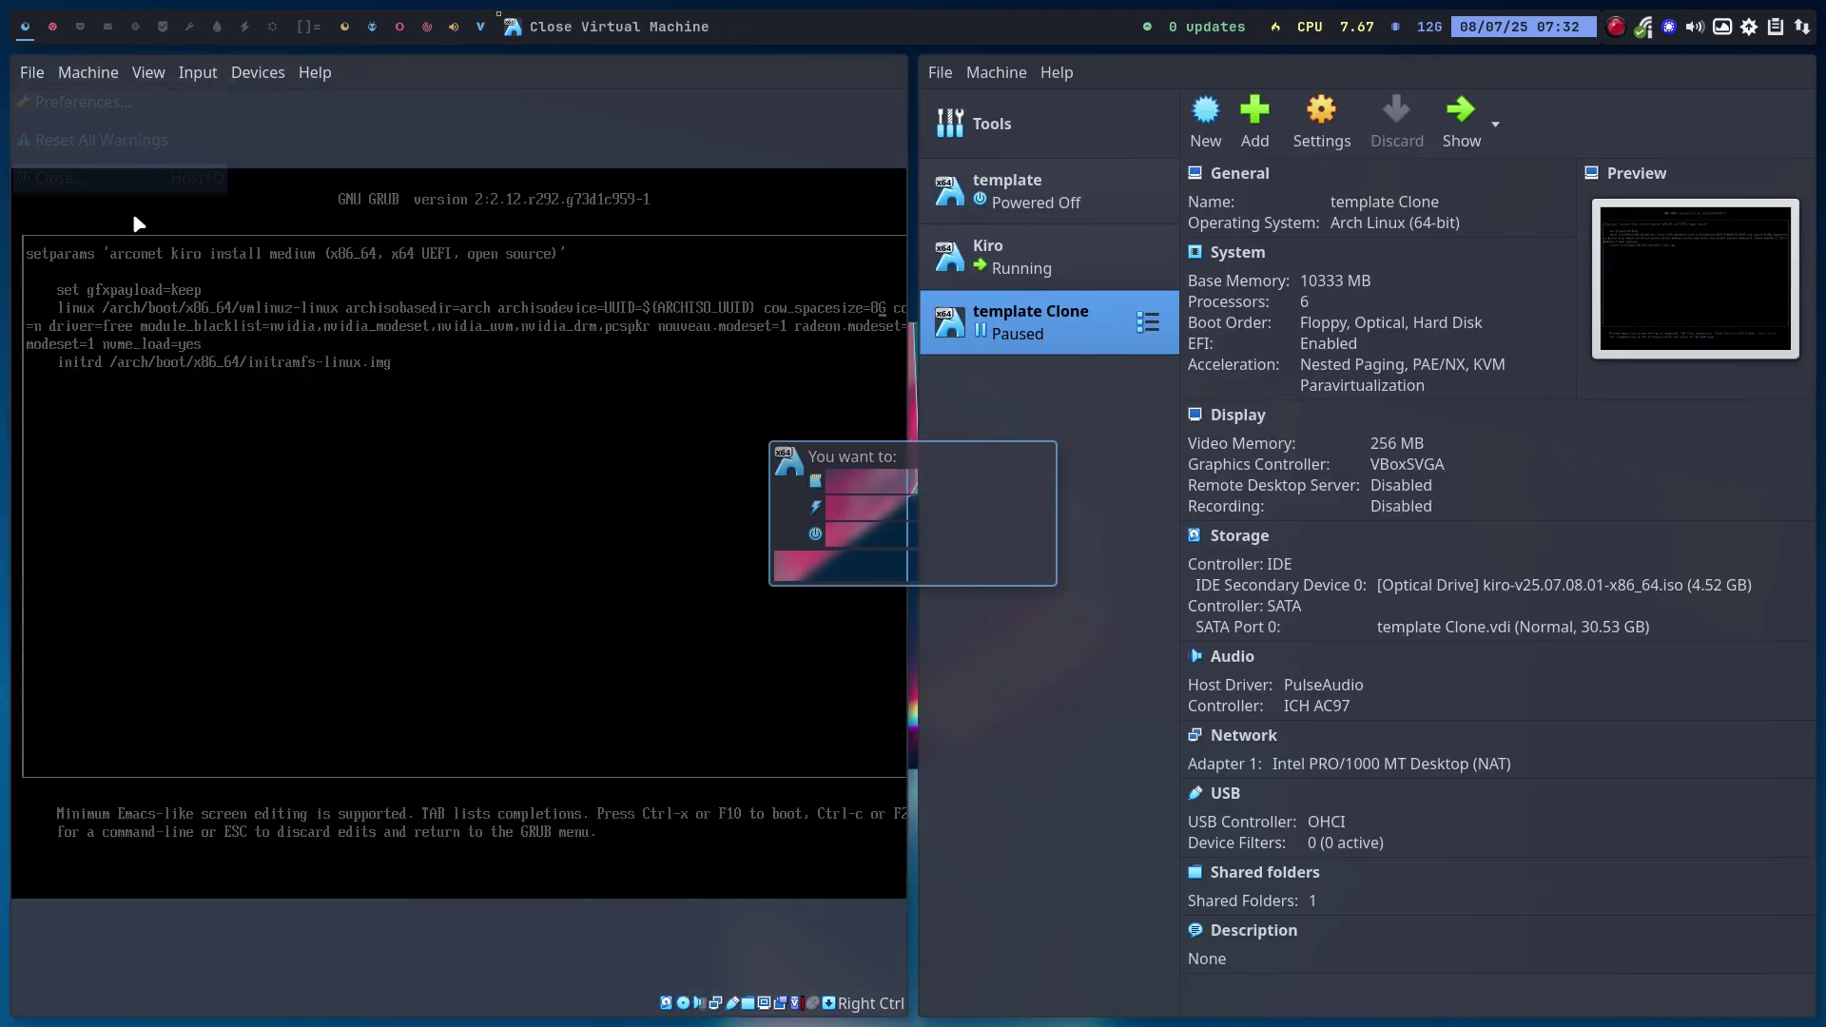
pyautogui.click(902, 566)
pyautogui.rightClick(1092, 315)
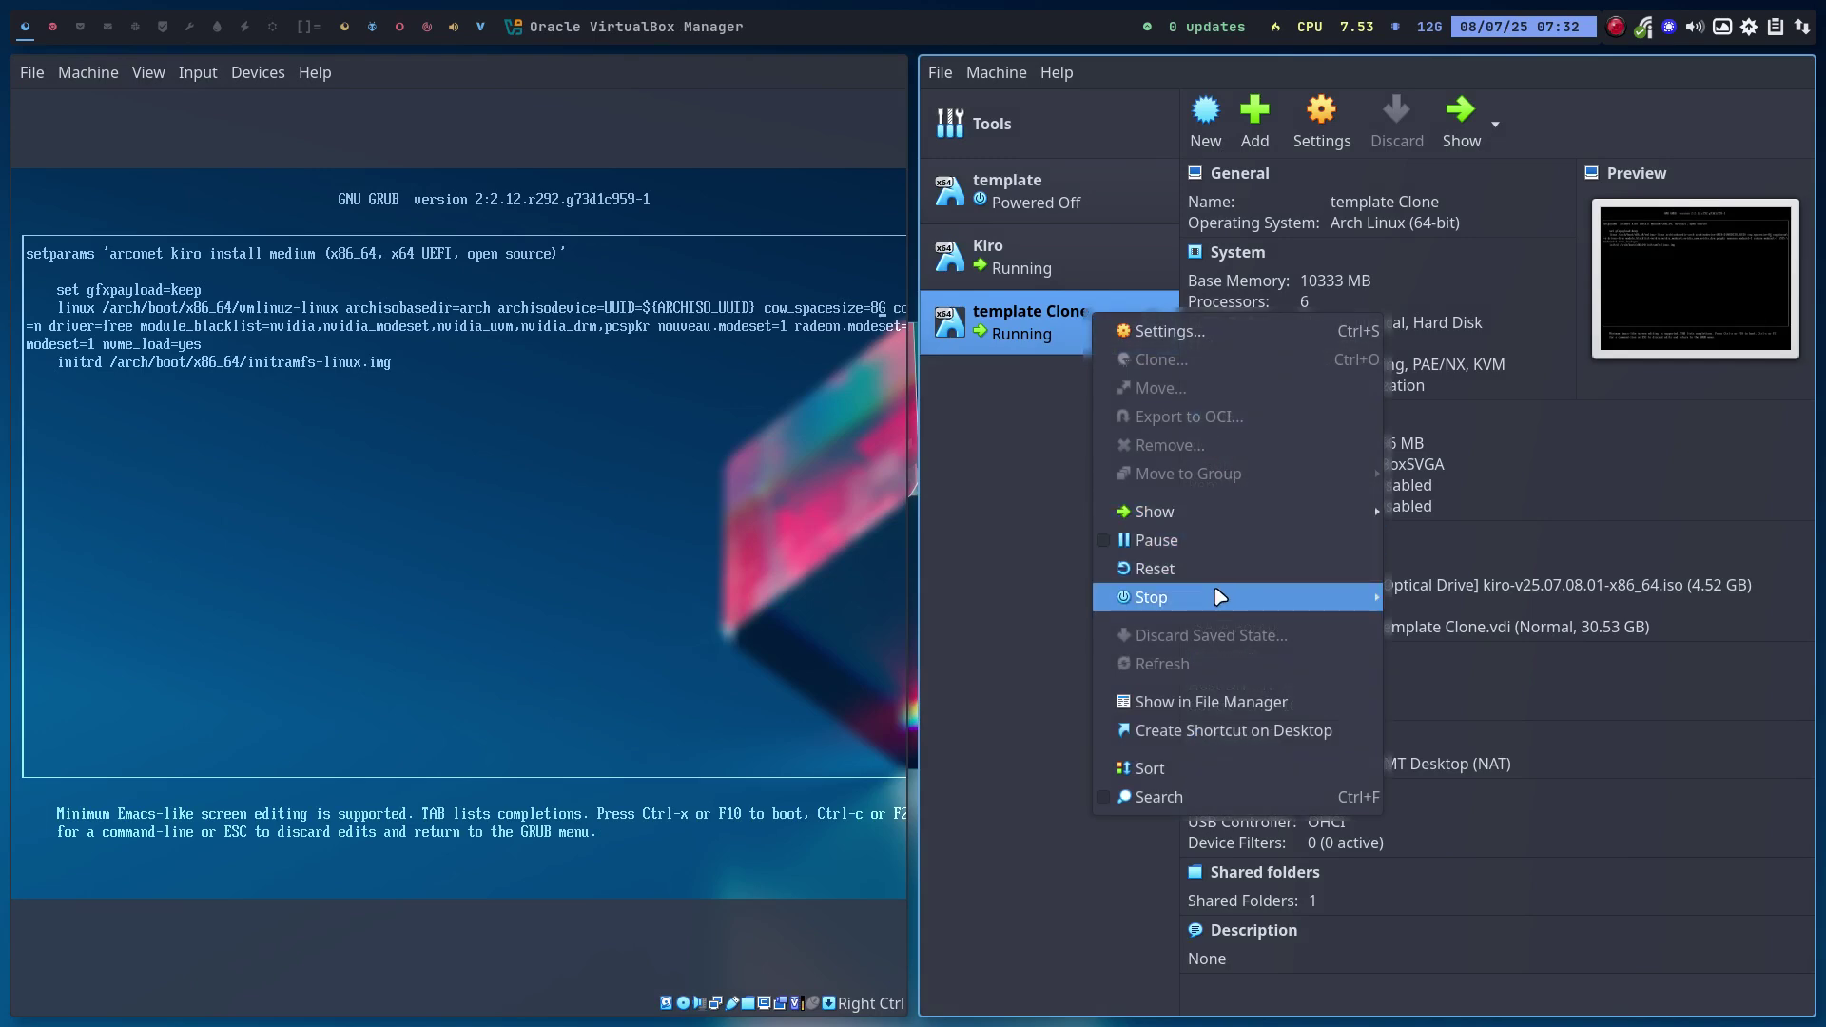
pyautogui.moveTo(1220, 597)
pyautogui.click(1429, 658)
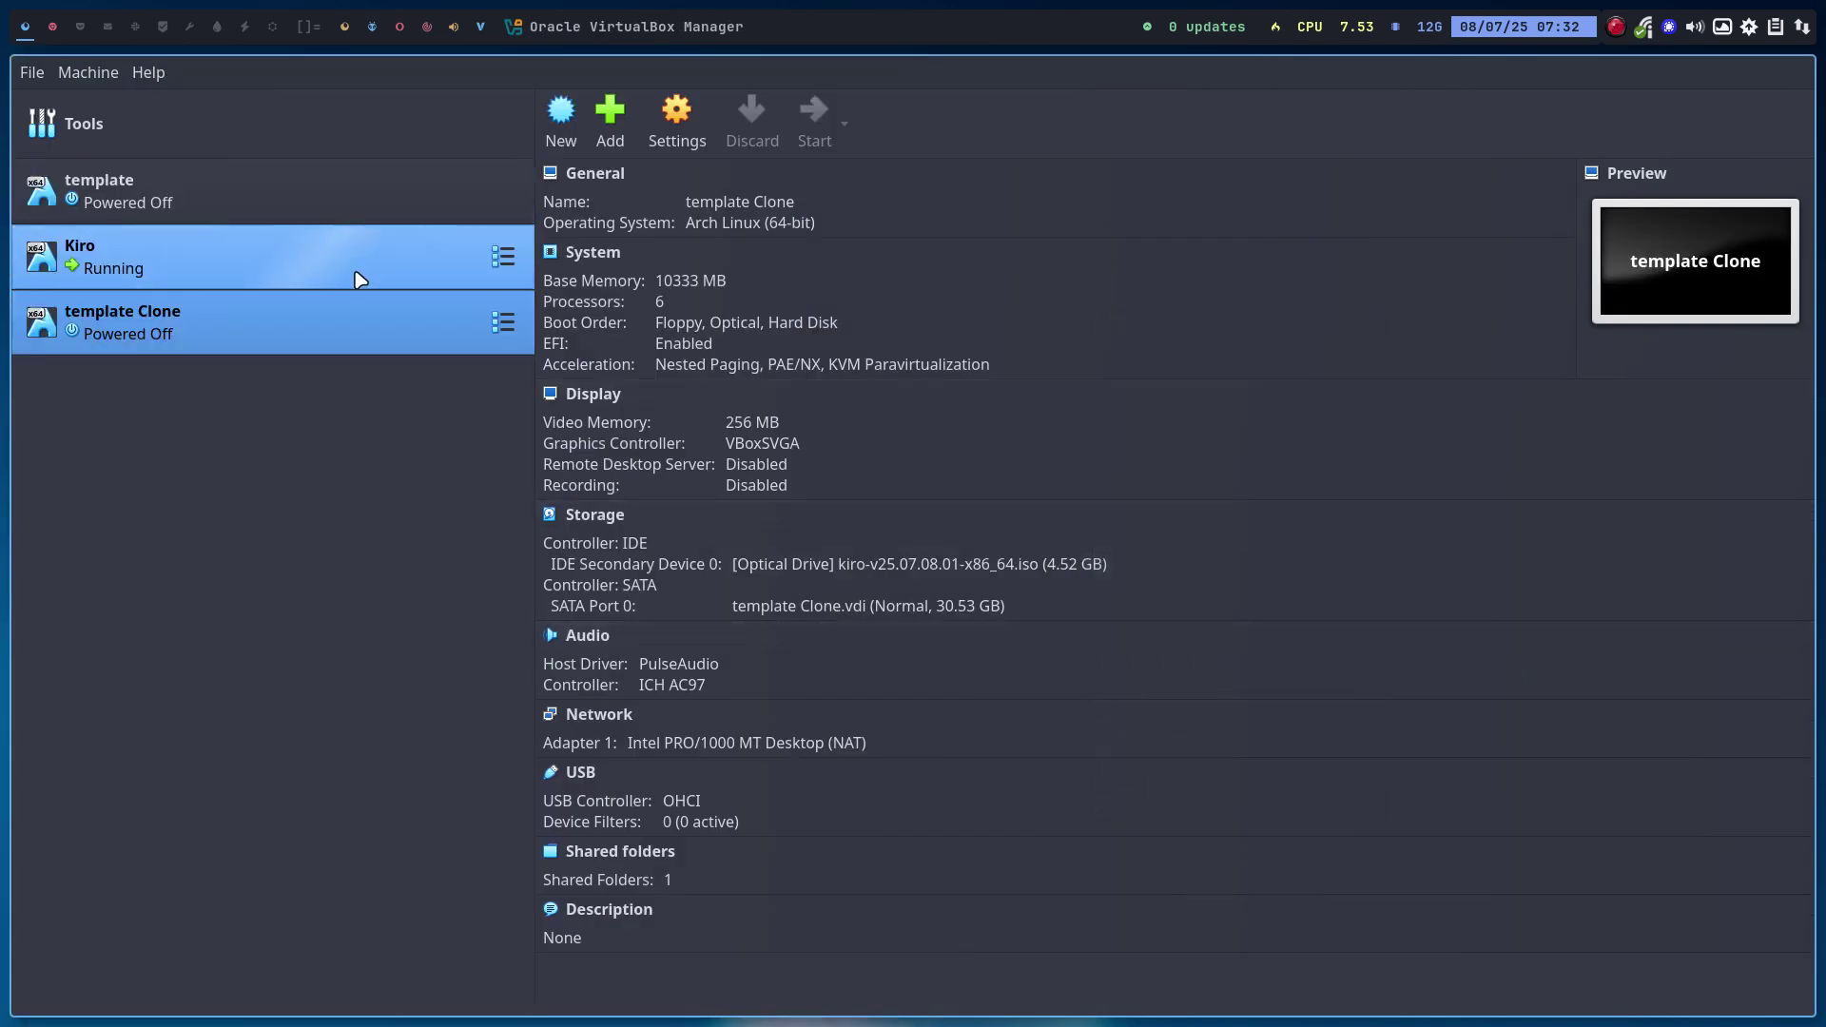
pyautogui.click(46, 32)
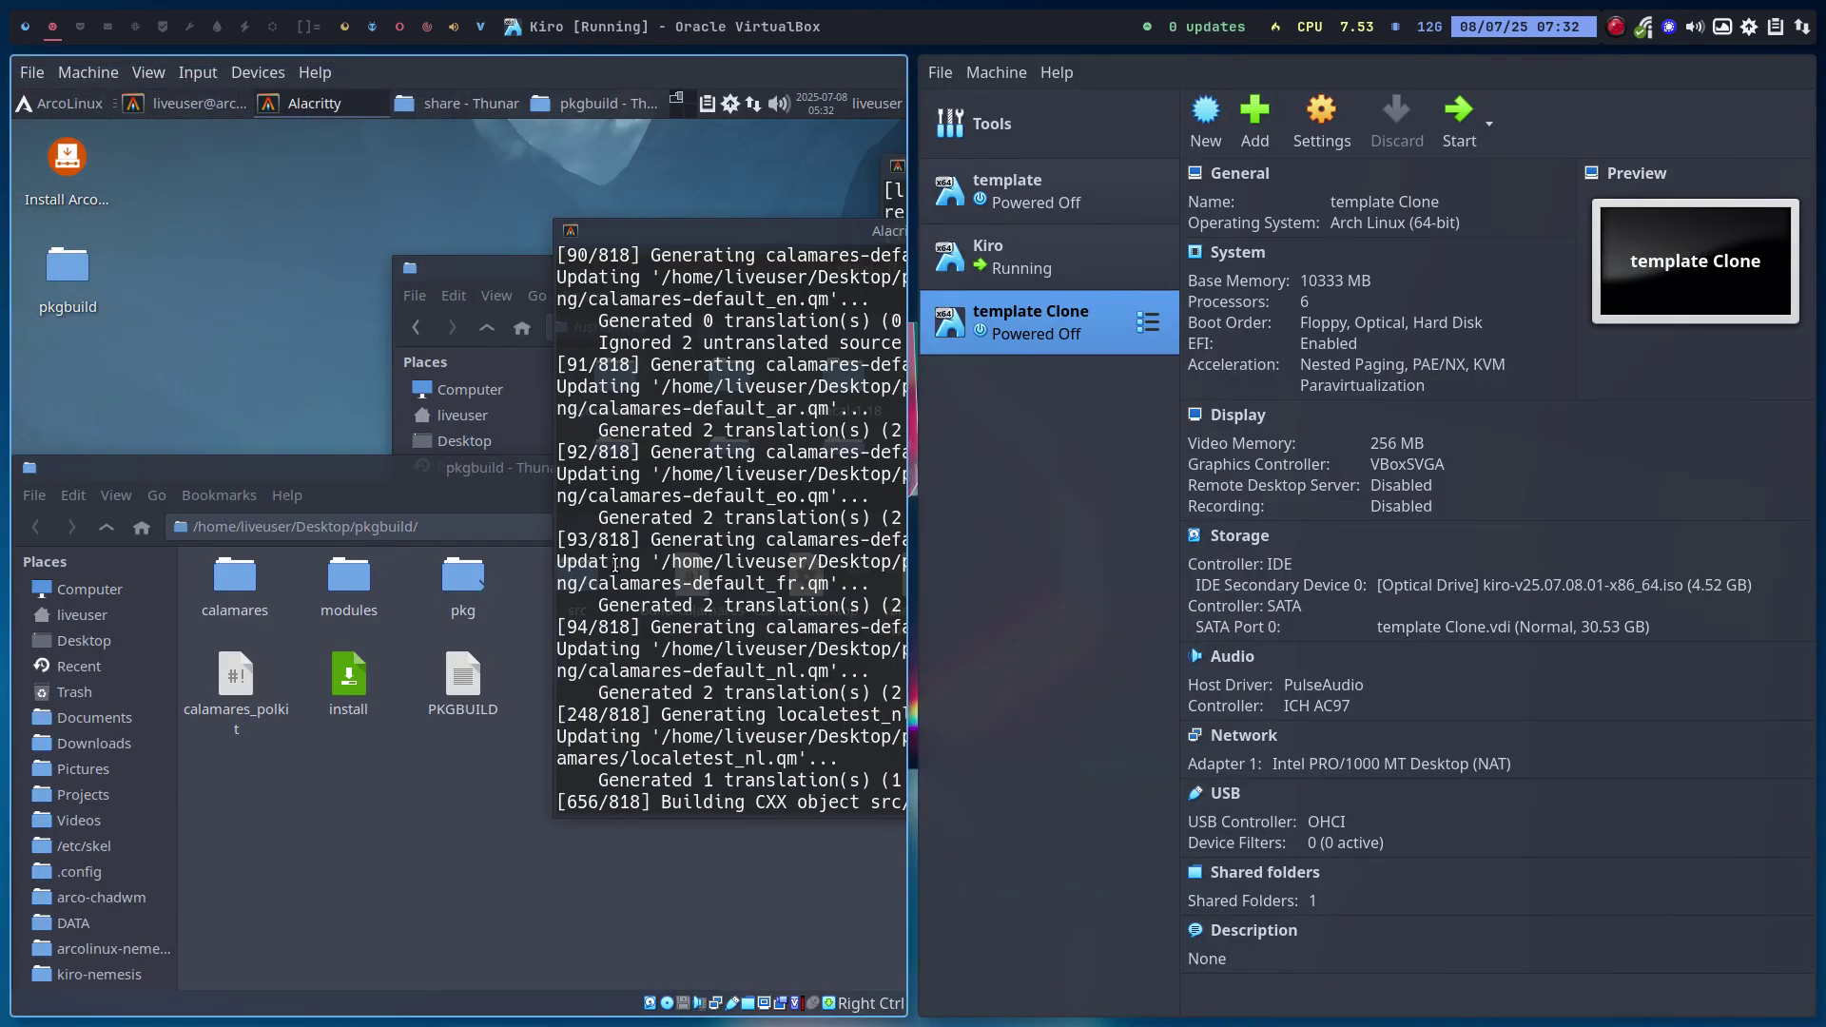
# Put the Kiro VM in full screen and select the calamaress folder in the /usr/share window
pyautogui.press('Control_R+f')
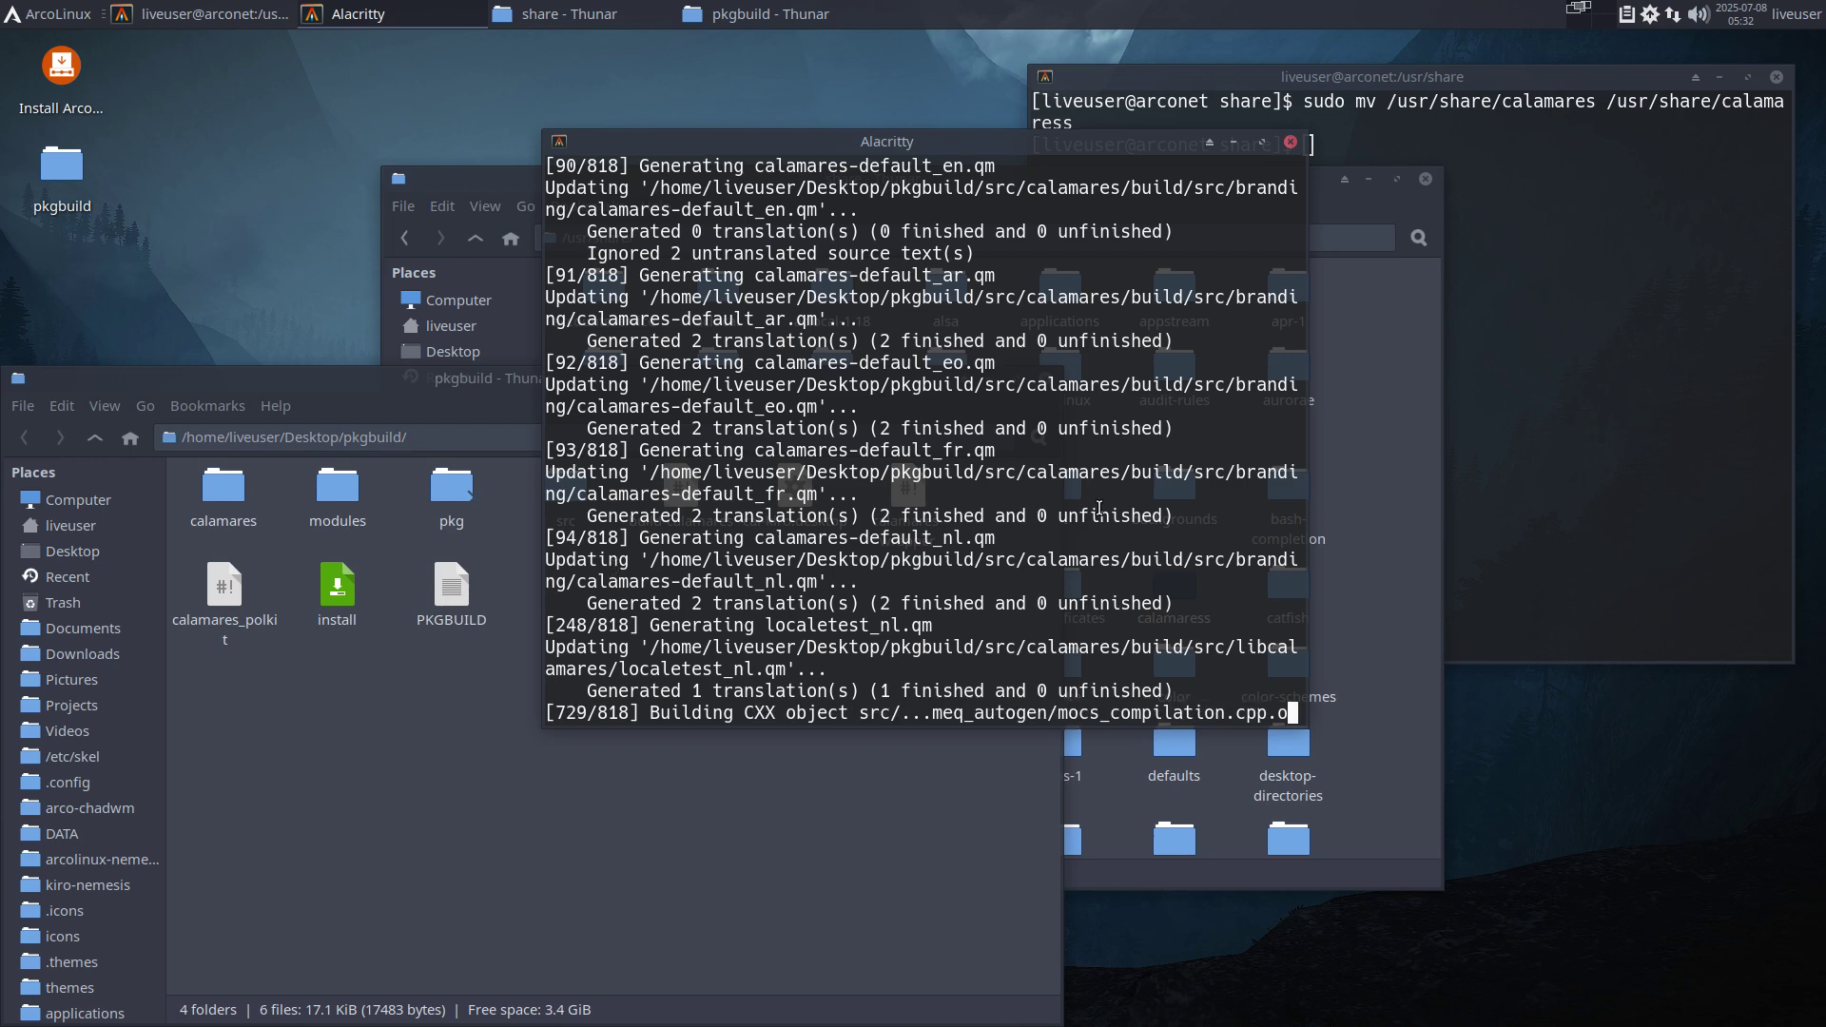
pyautogui.click(1378, 501)
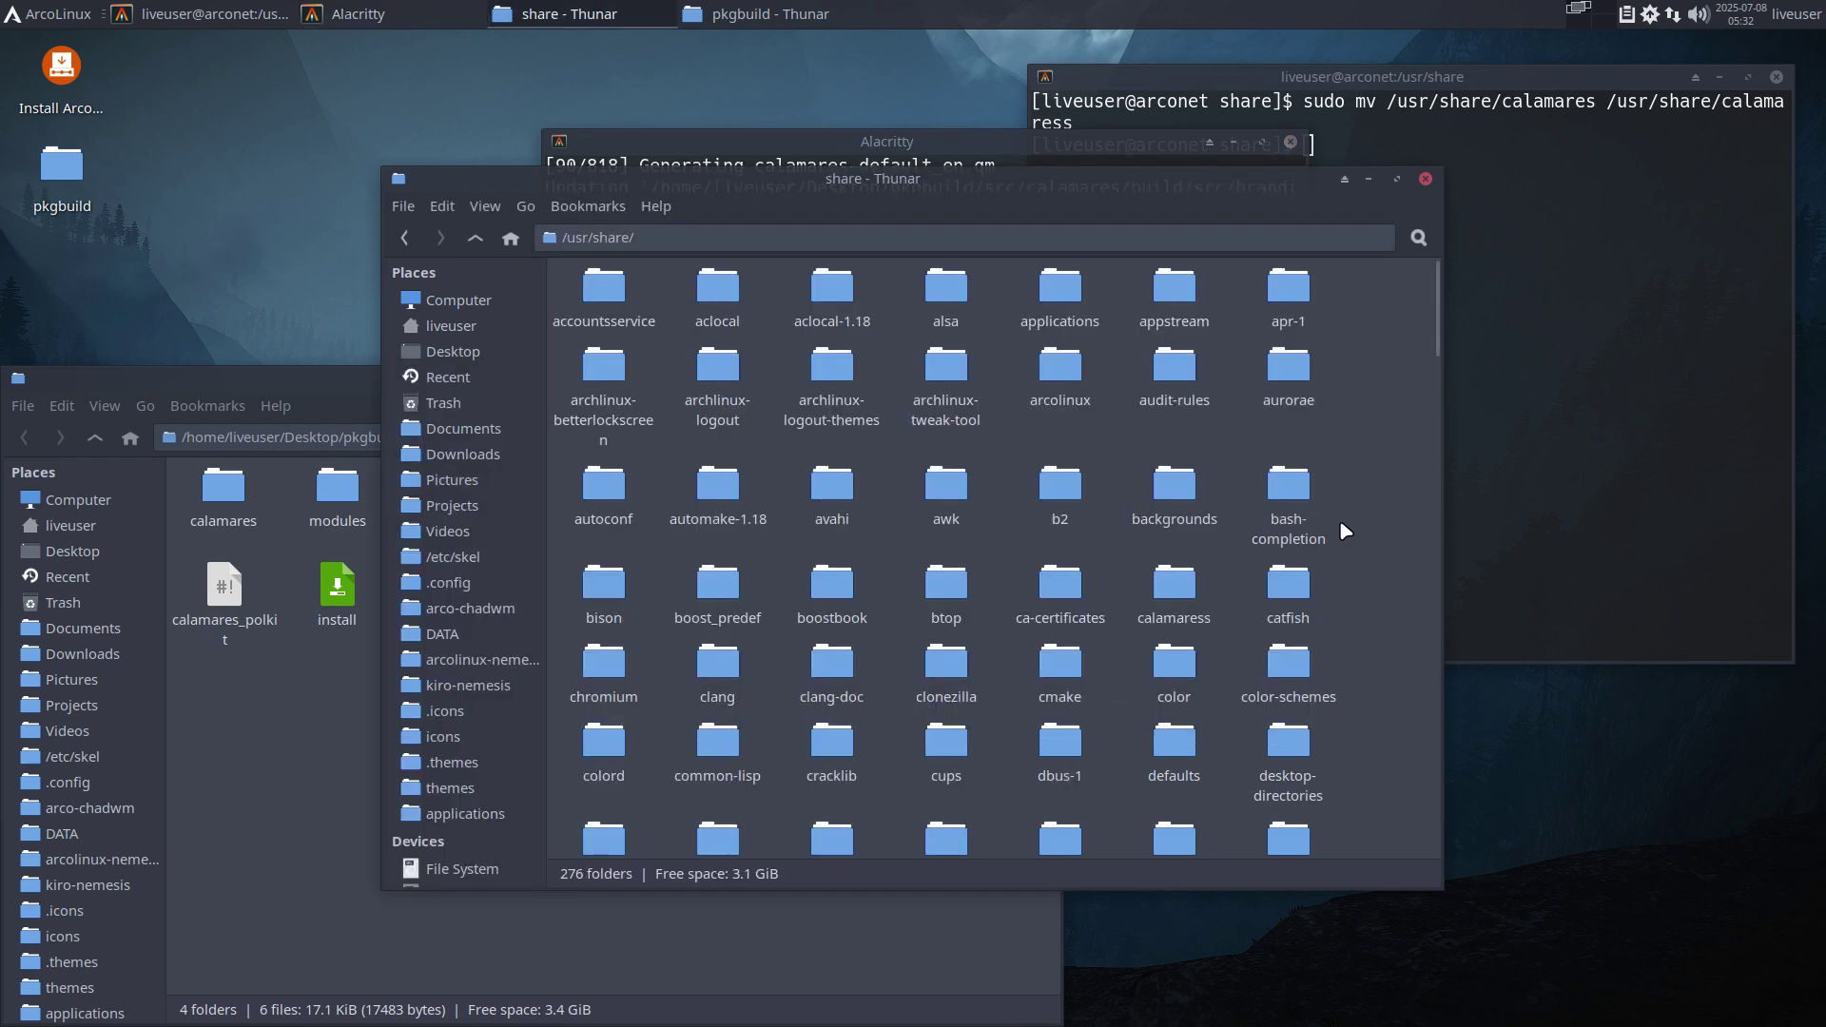
pyautogui.click(829, 481)
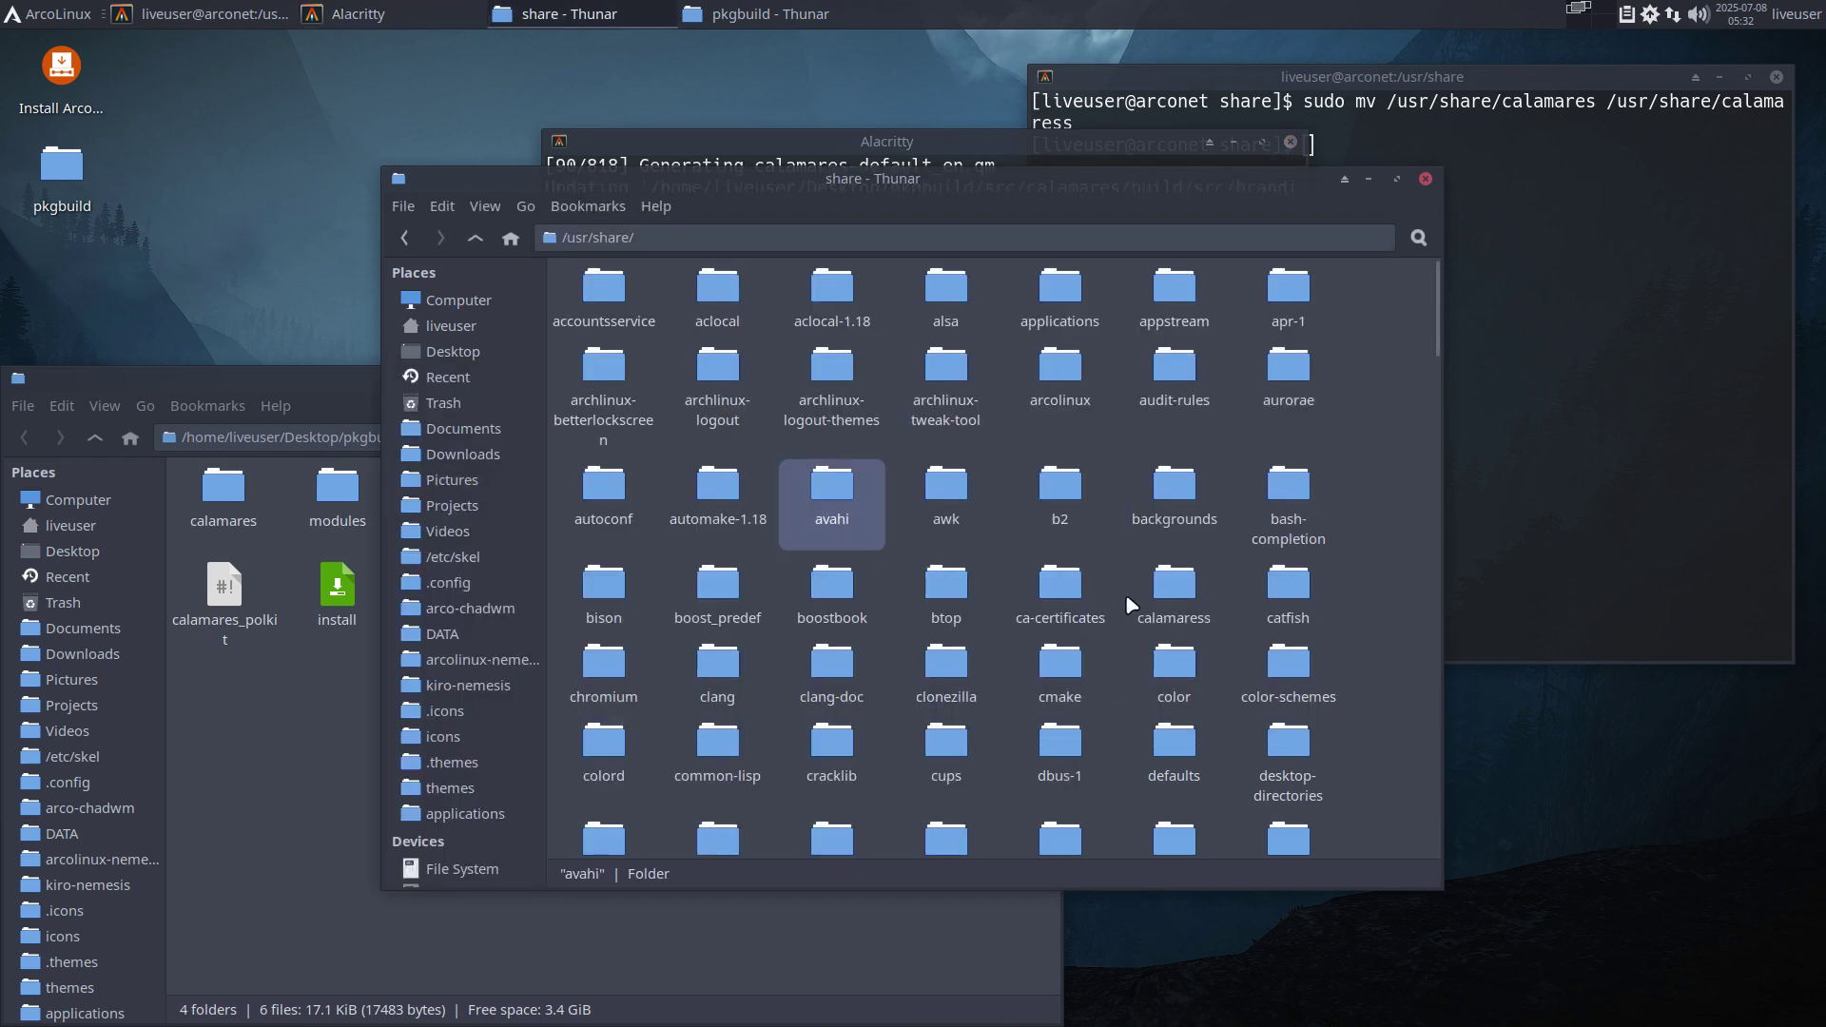
pyautogui.click(1152, 590)
# Shrink the share window into the bottom-right quarter, scroll to calamaress, and front the build terminal
pyautogui.moveTo(1159, 199); pyautogui.dragTo(1541, 458)
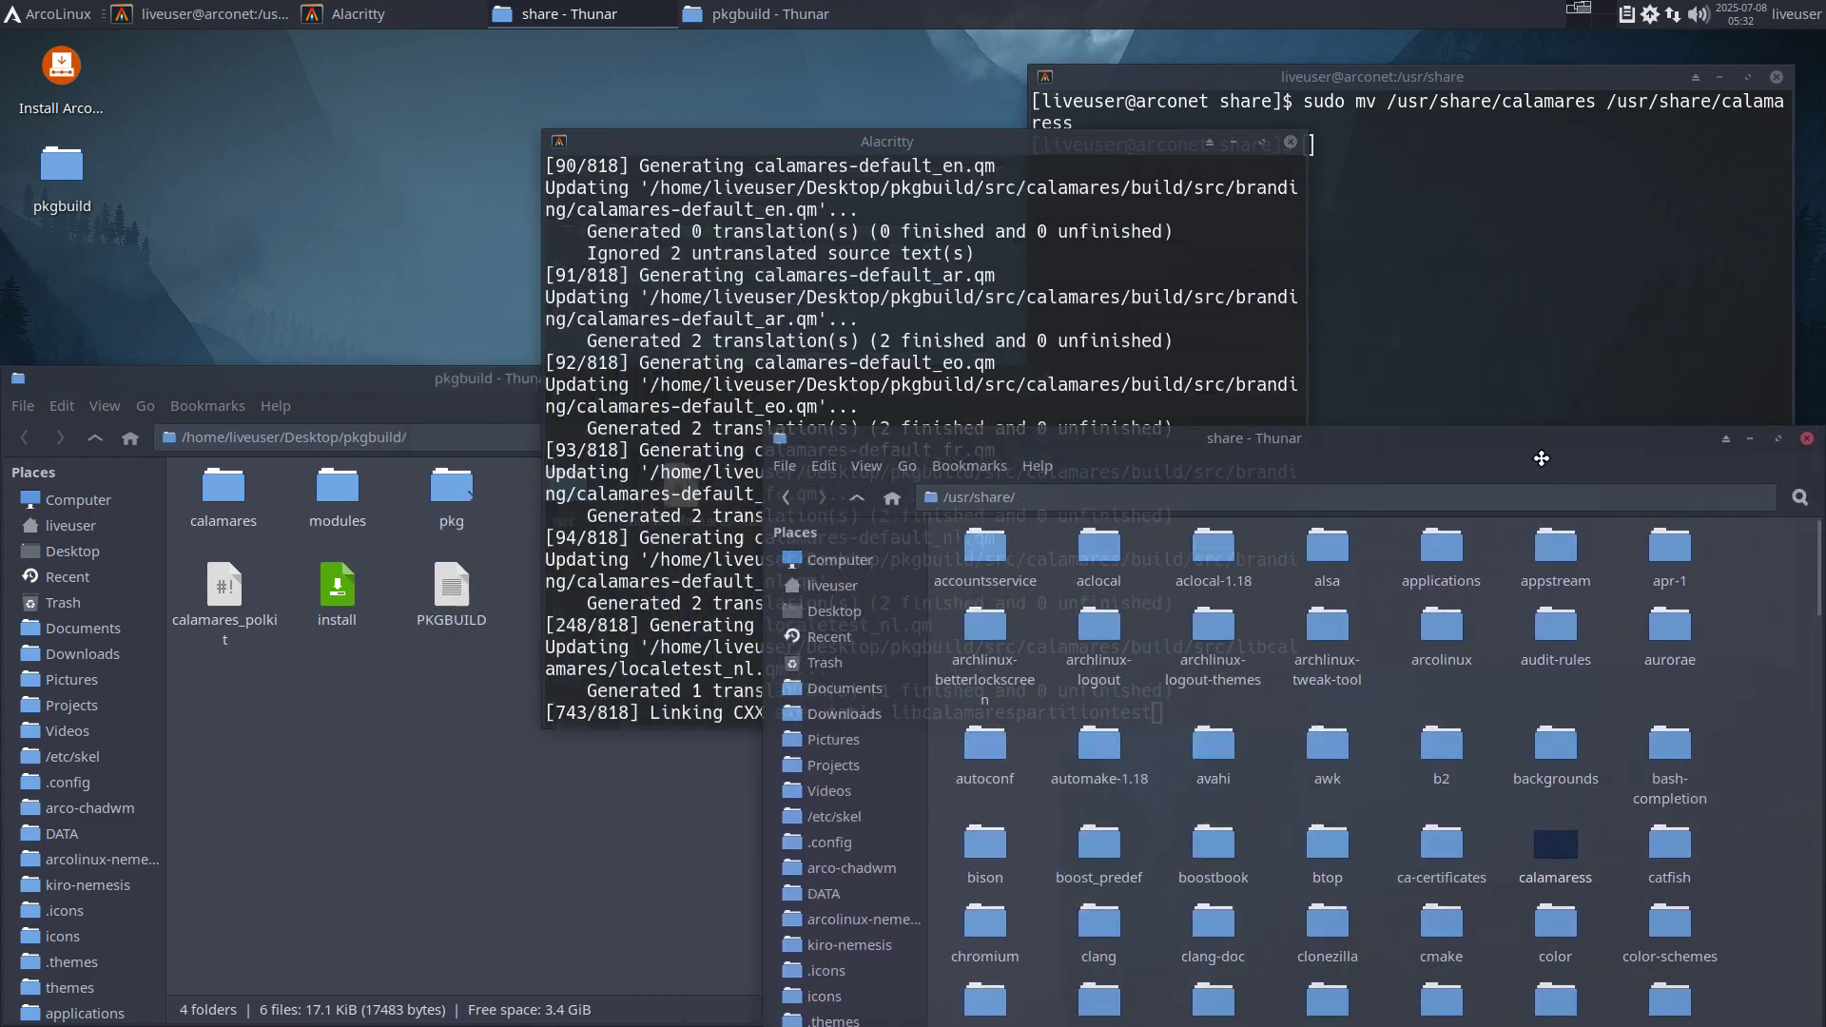
pyautogui.press('Escape')
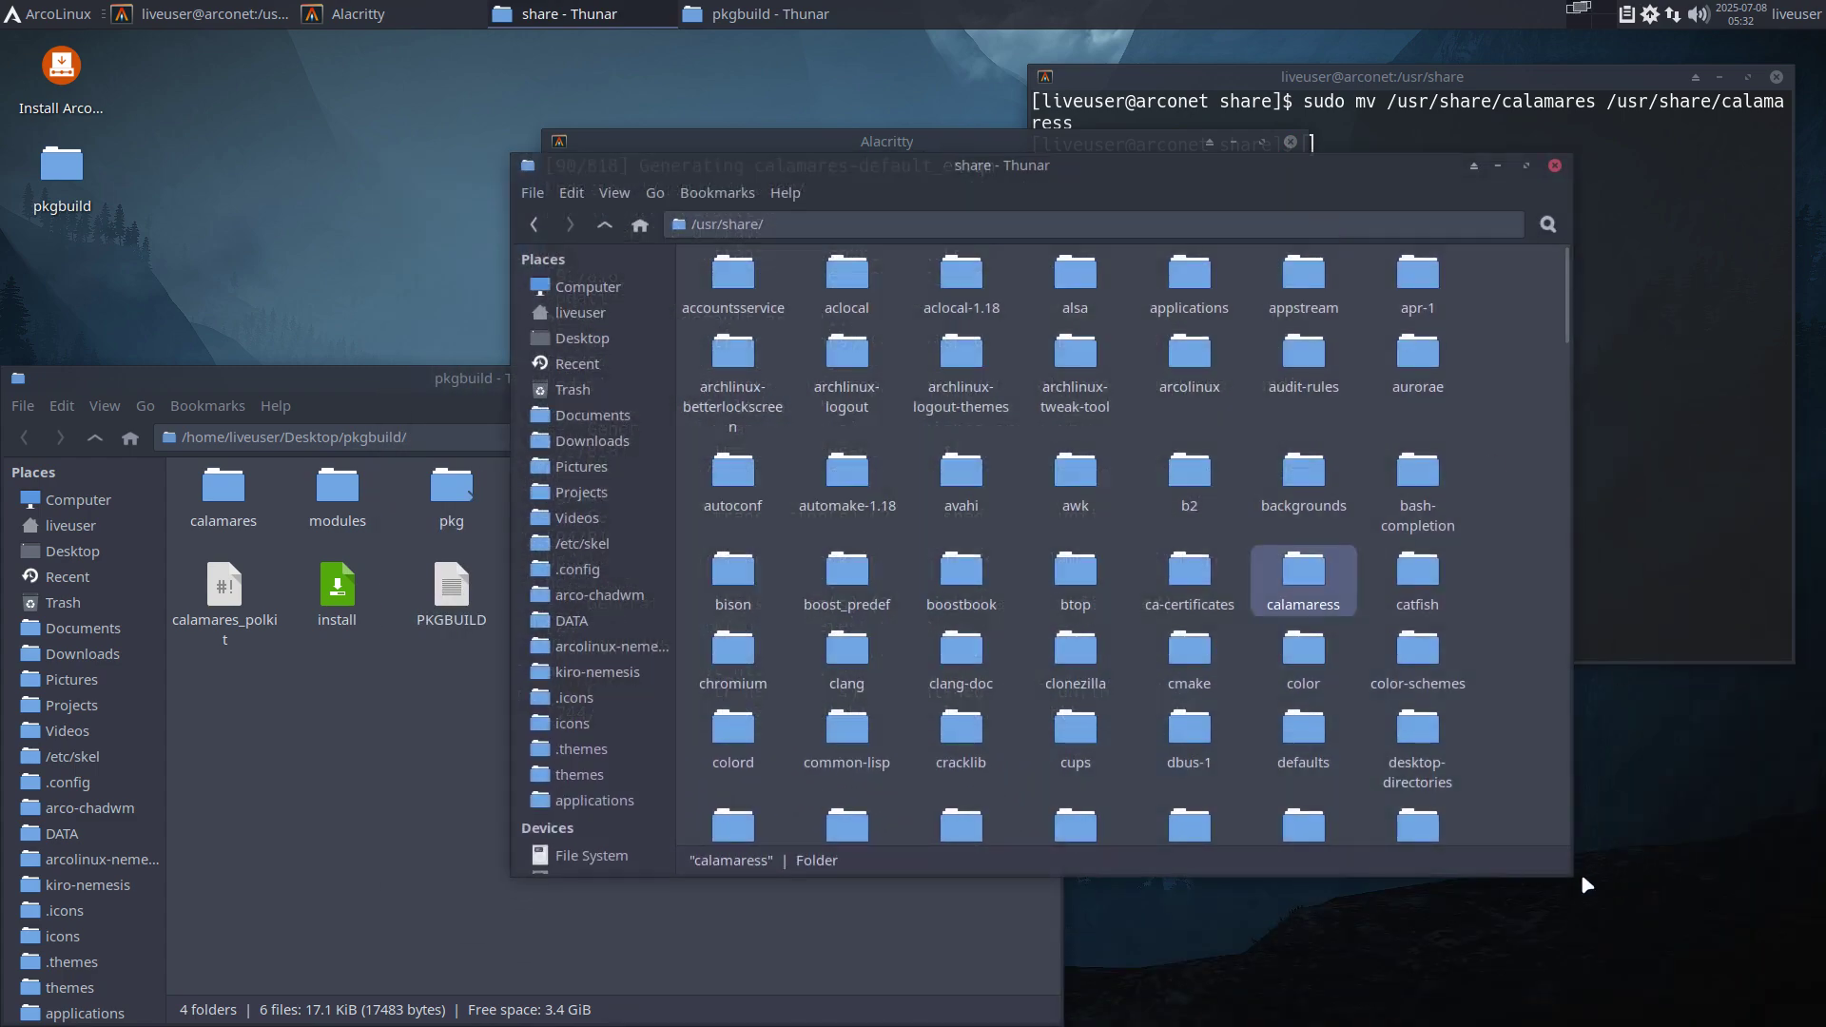
pyautogui.moveTo(1572, 874); pyautogui.dragTo(1220, 526)
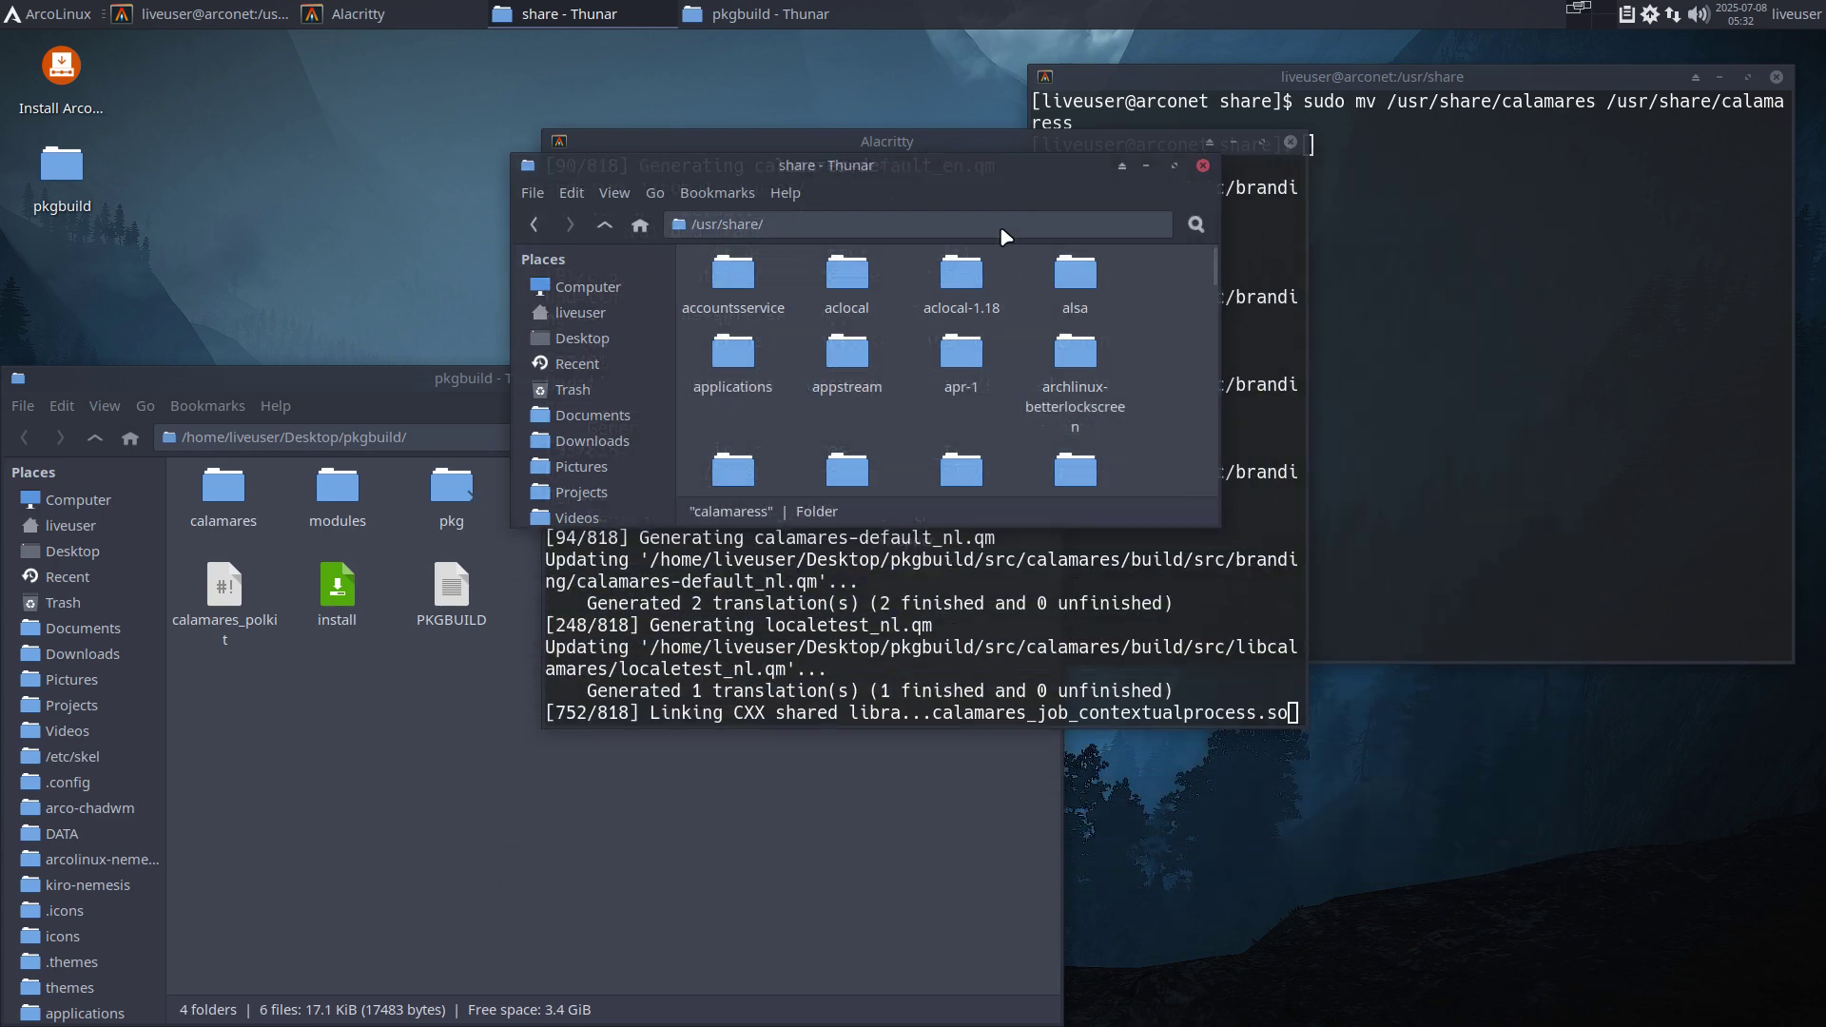
pyautogui.moveTo(962, 169); pyautogui.dragTo(1822, 1023)
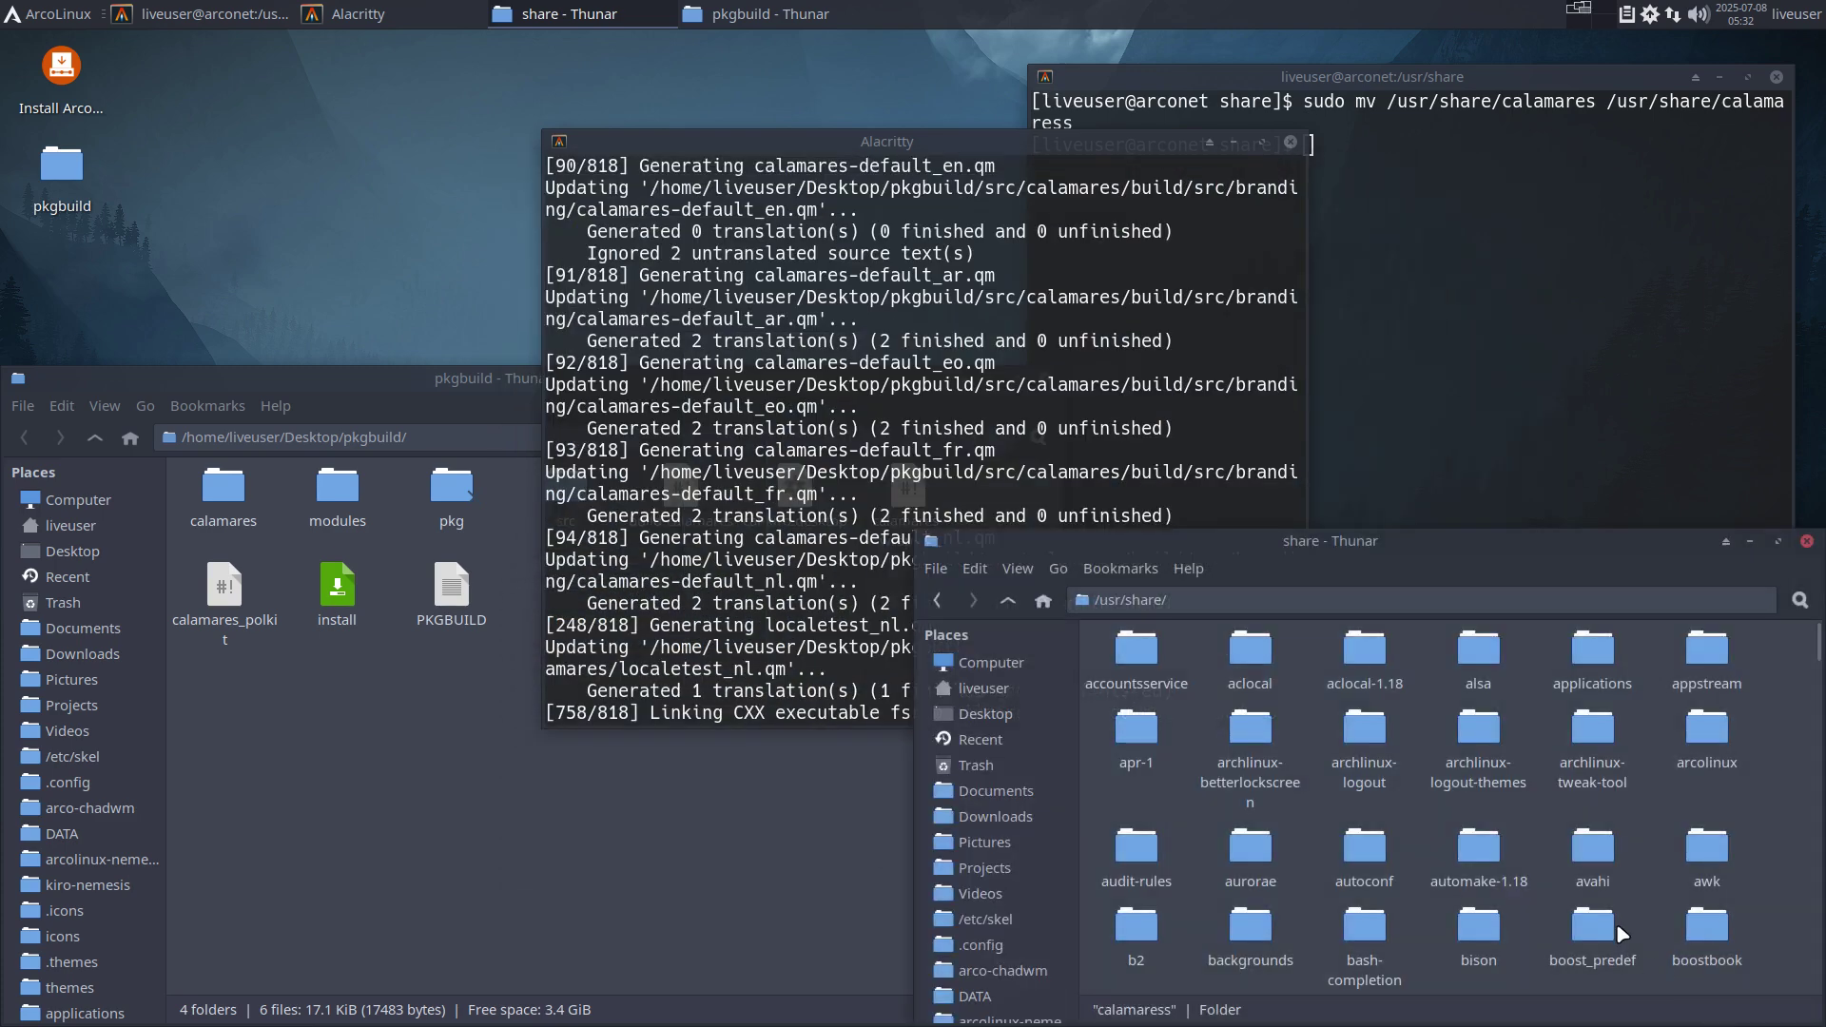
pyautogui.scroll(-3, 1622, 935)
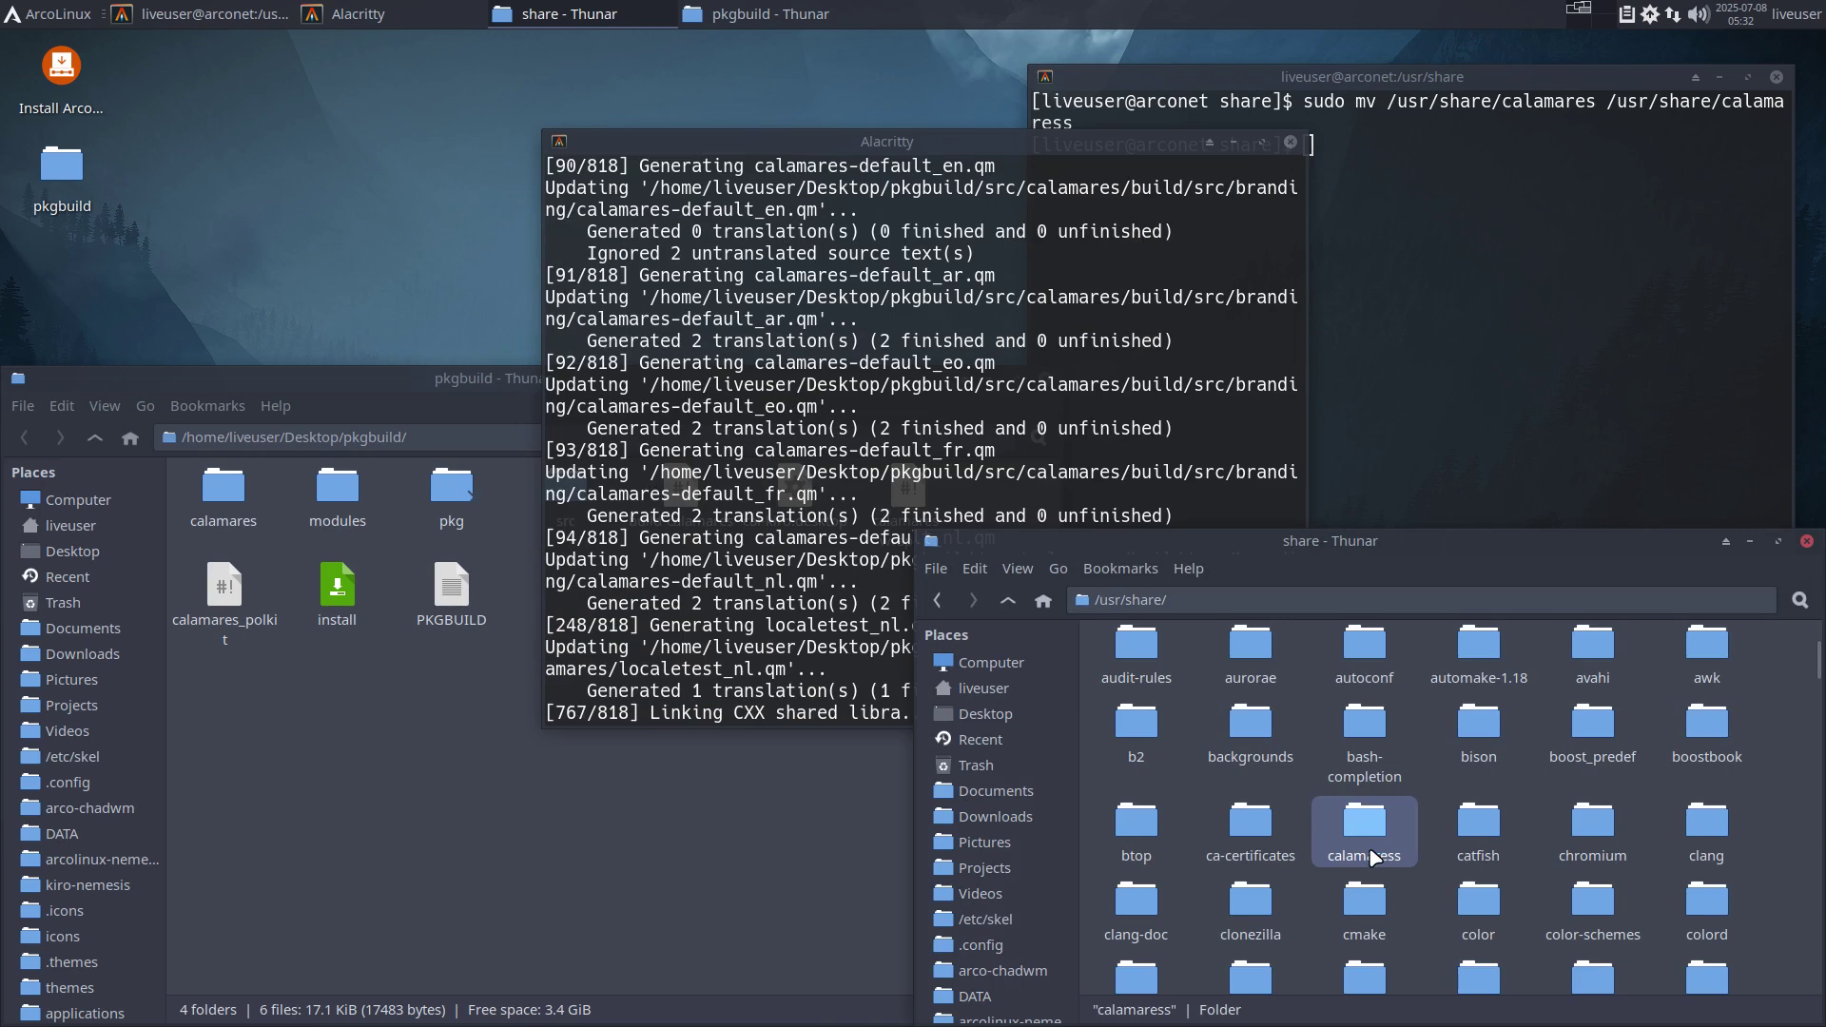
pyautogui.click(799, 560)
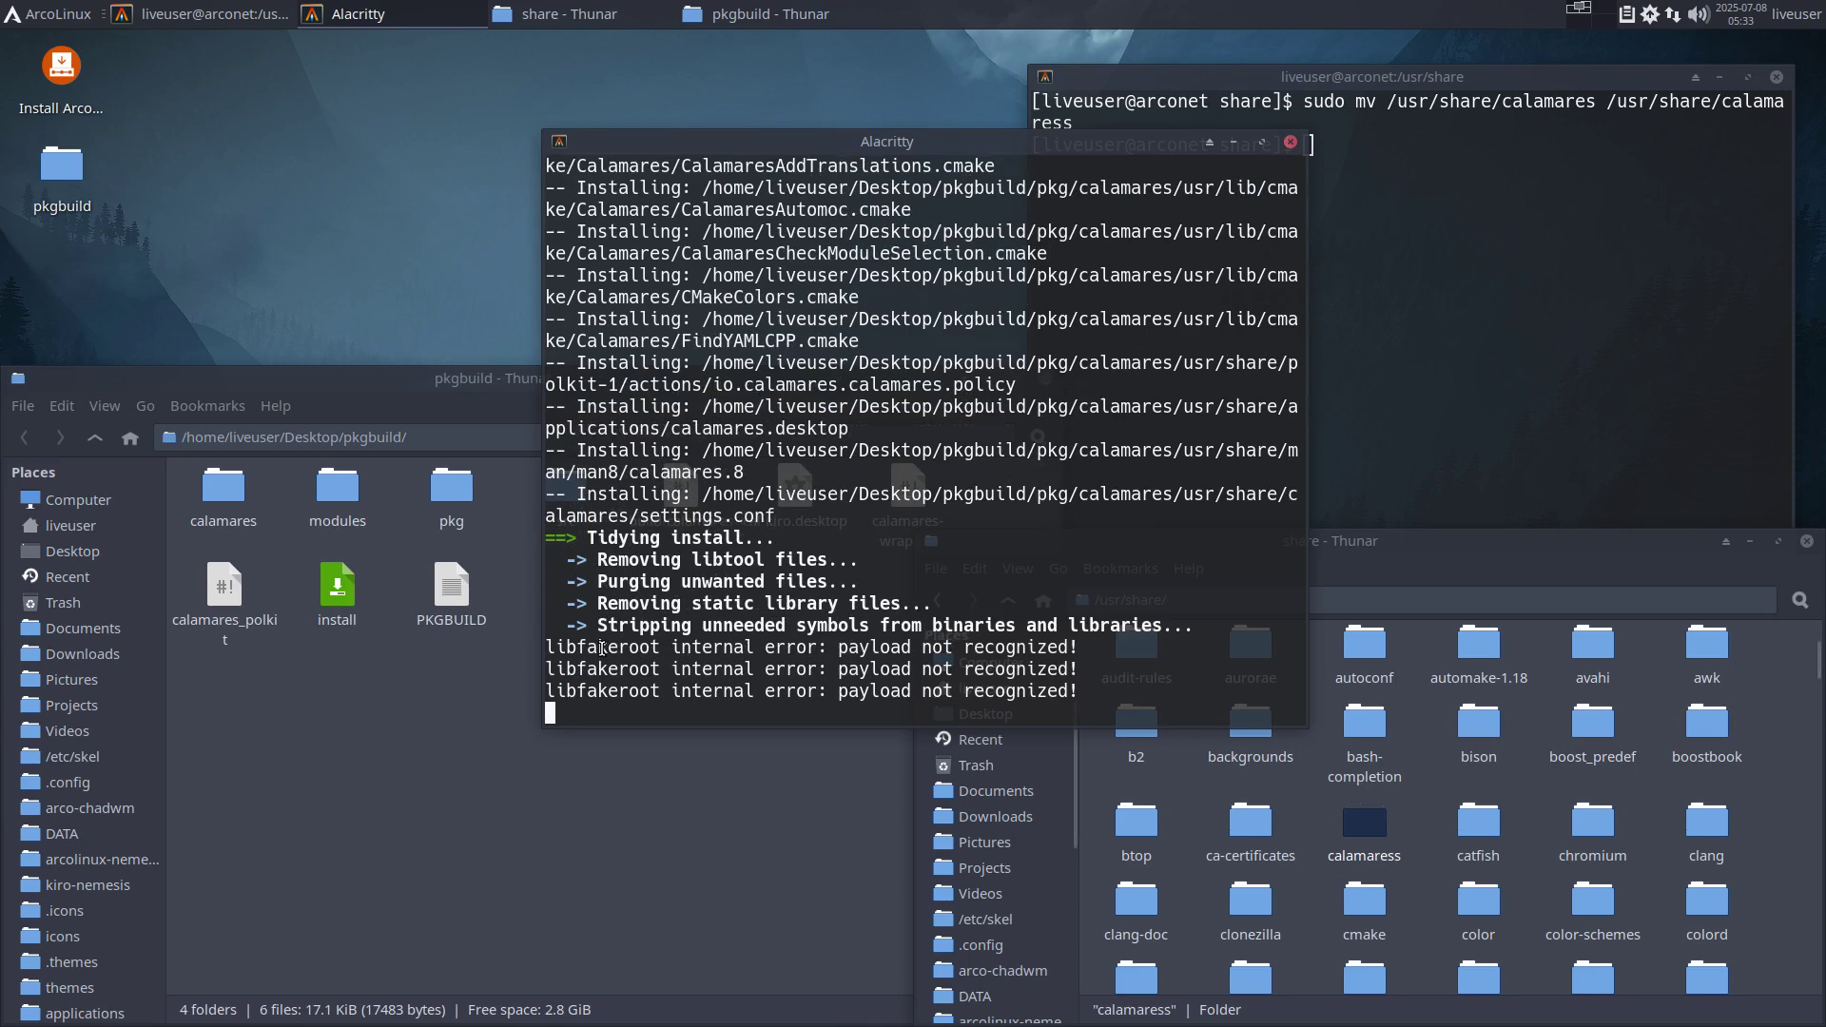
# Confirm the new calamares folder in /usr/share after the install, then close the build terminal
pyautogui.doubleClick(602, 647)
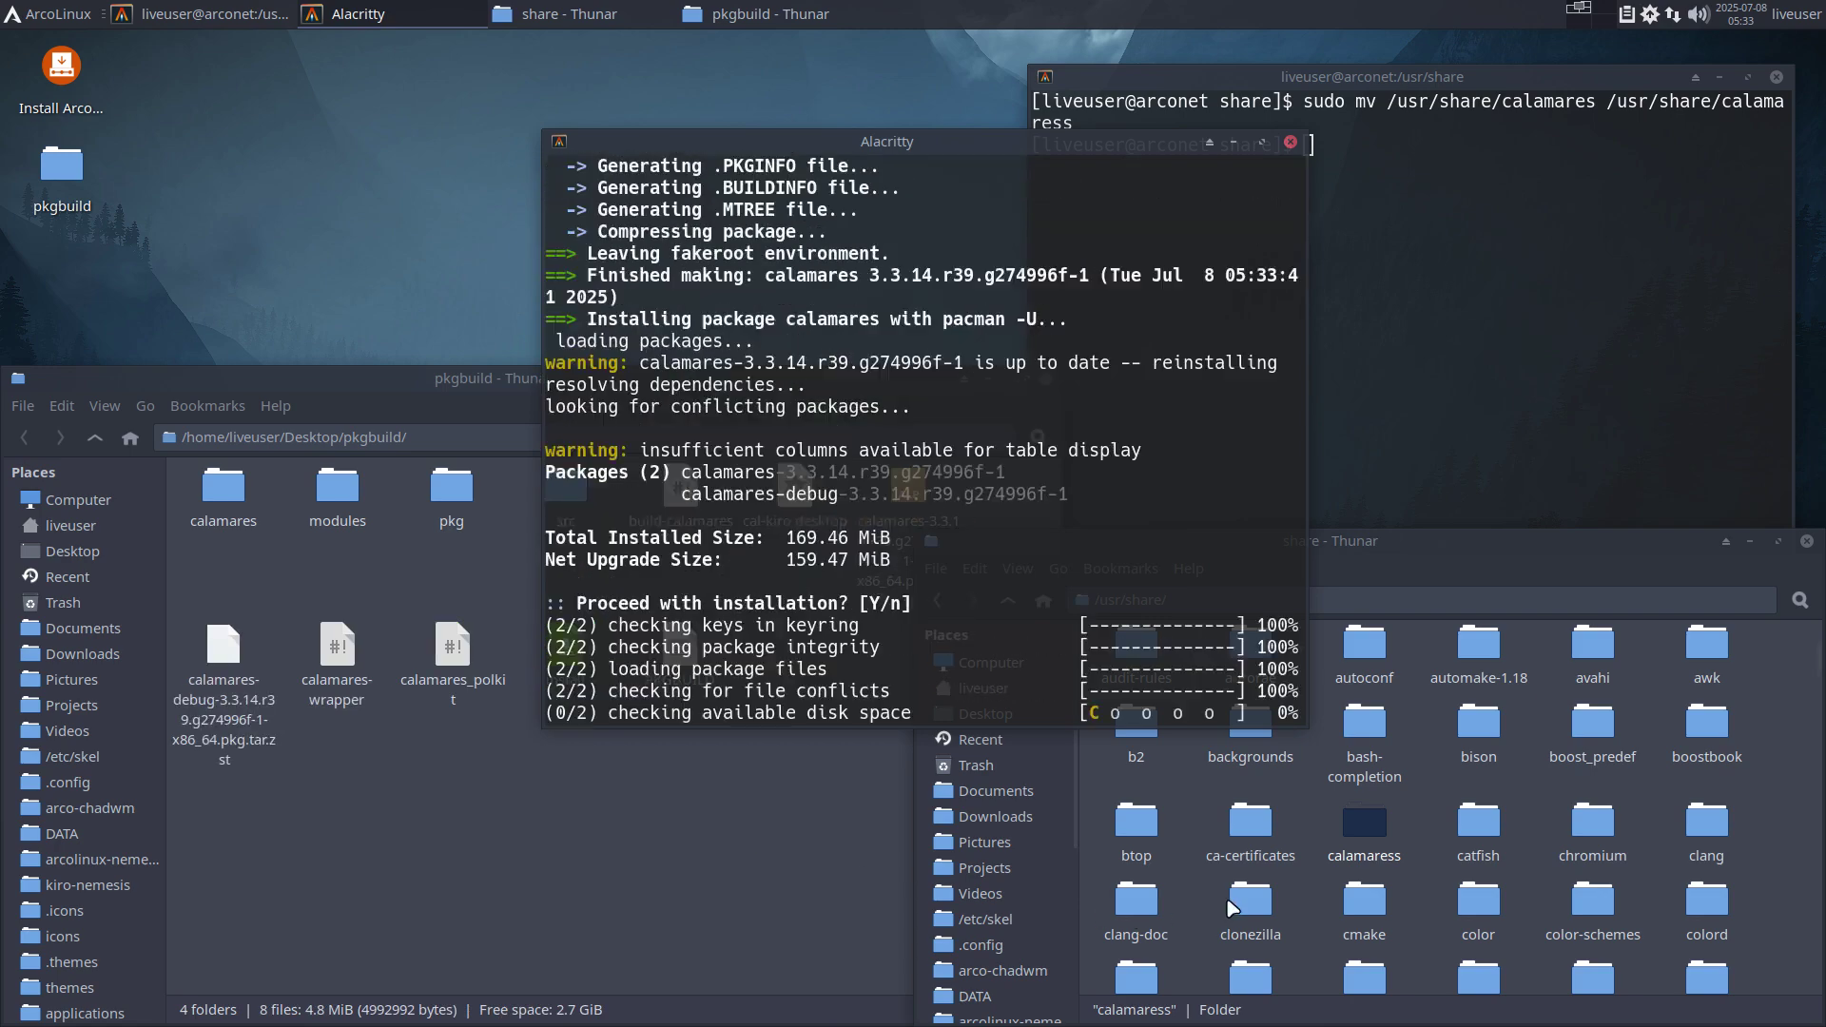
pyautogui.click(1375, 830)
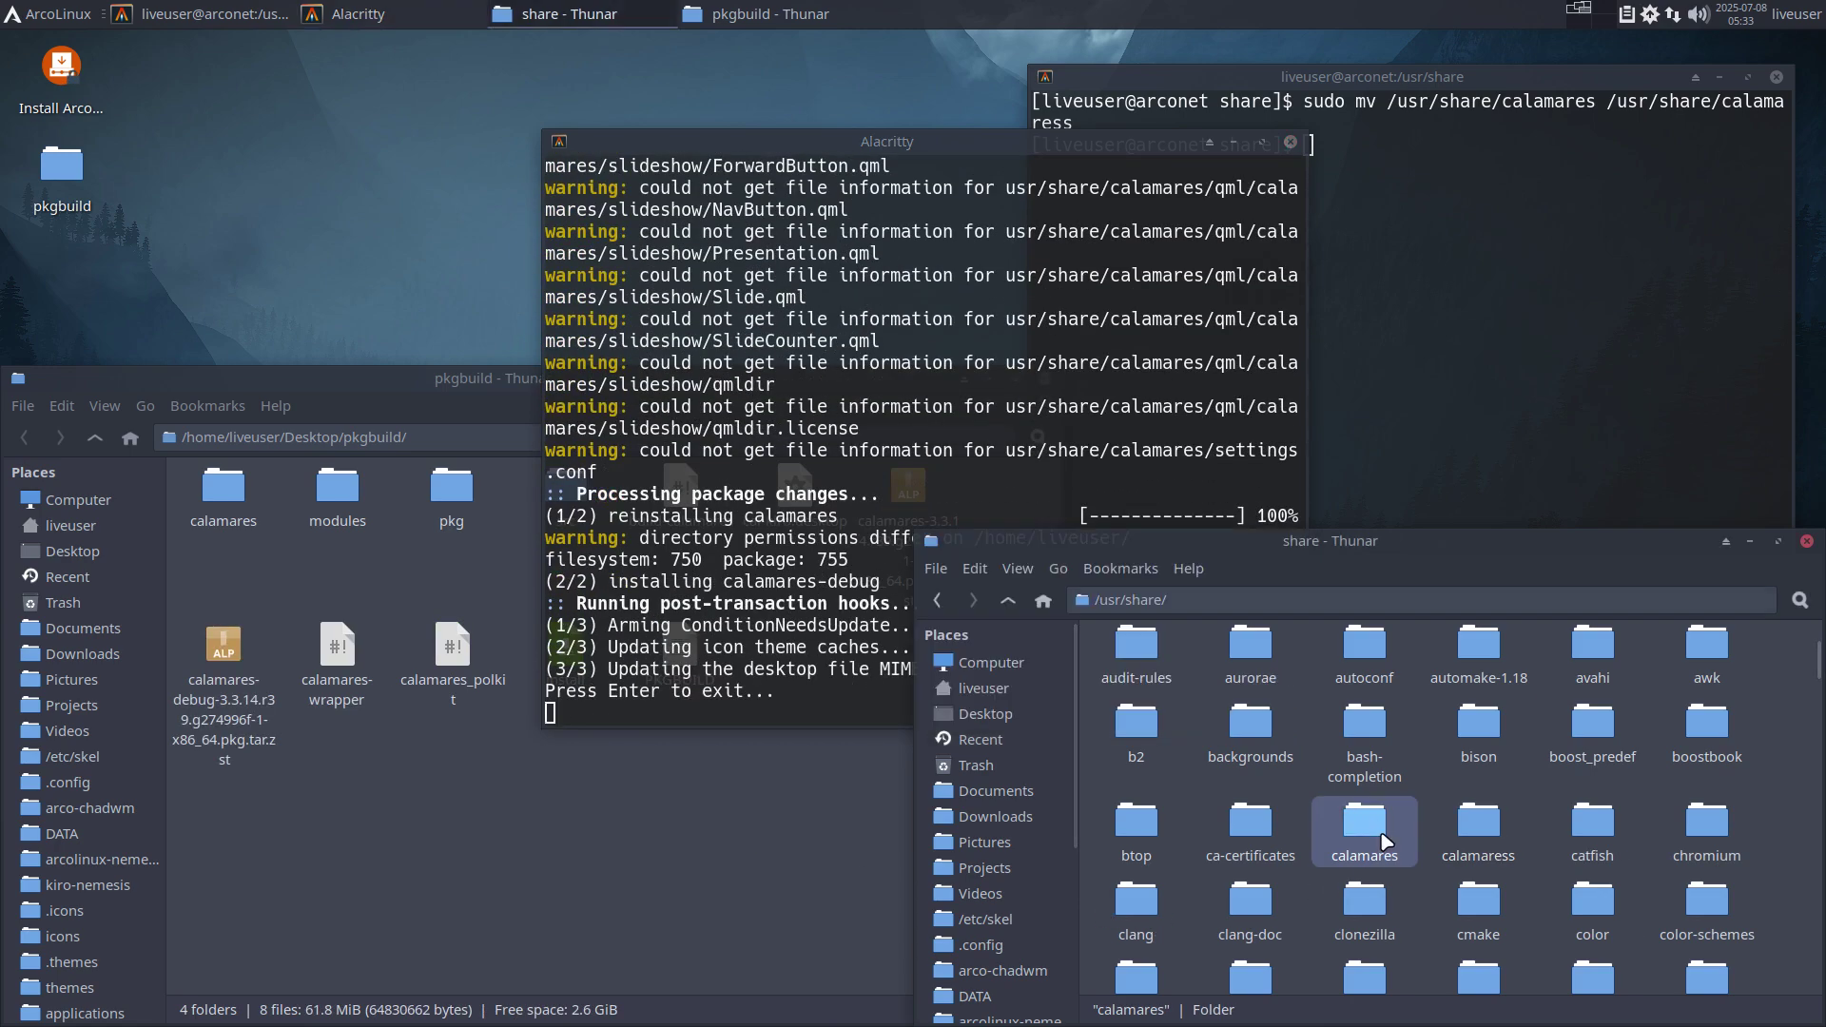
pyautogui.click(699, 499)
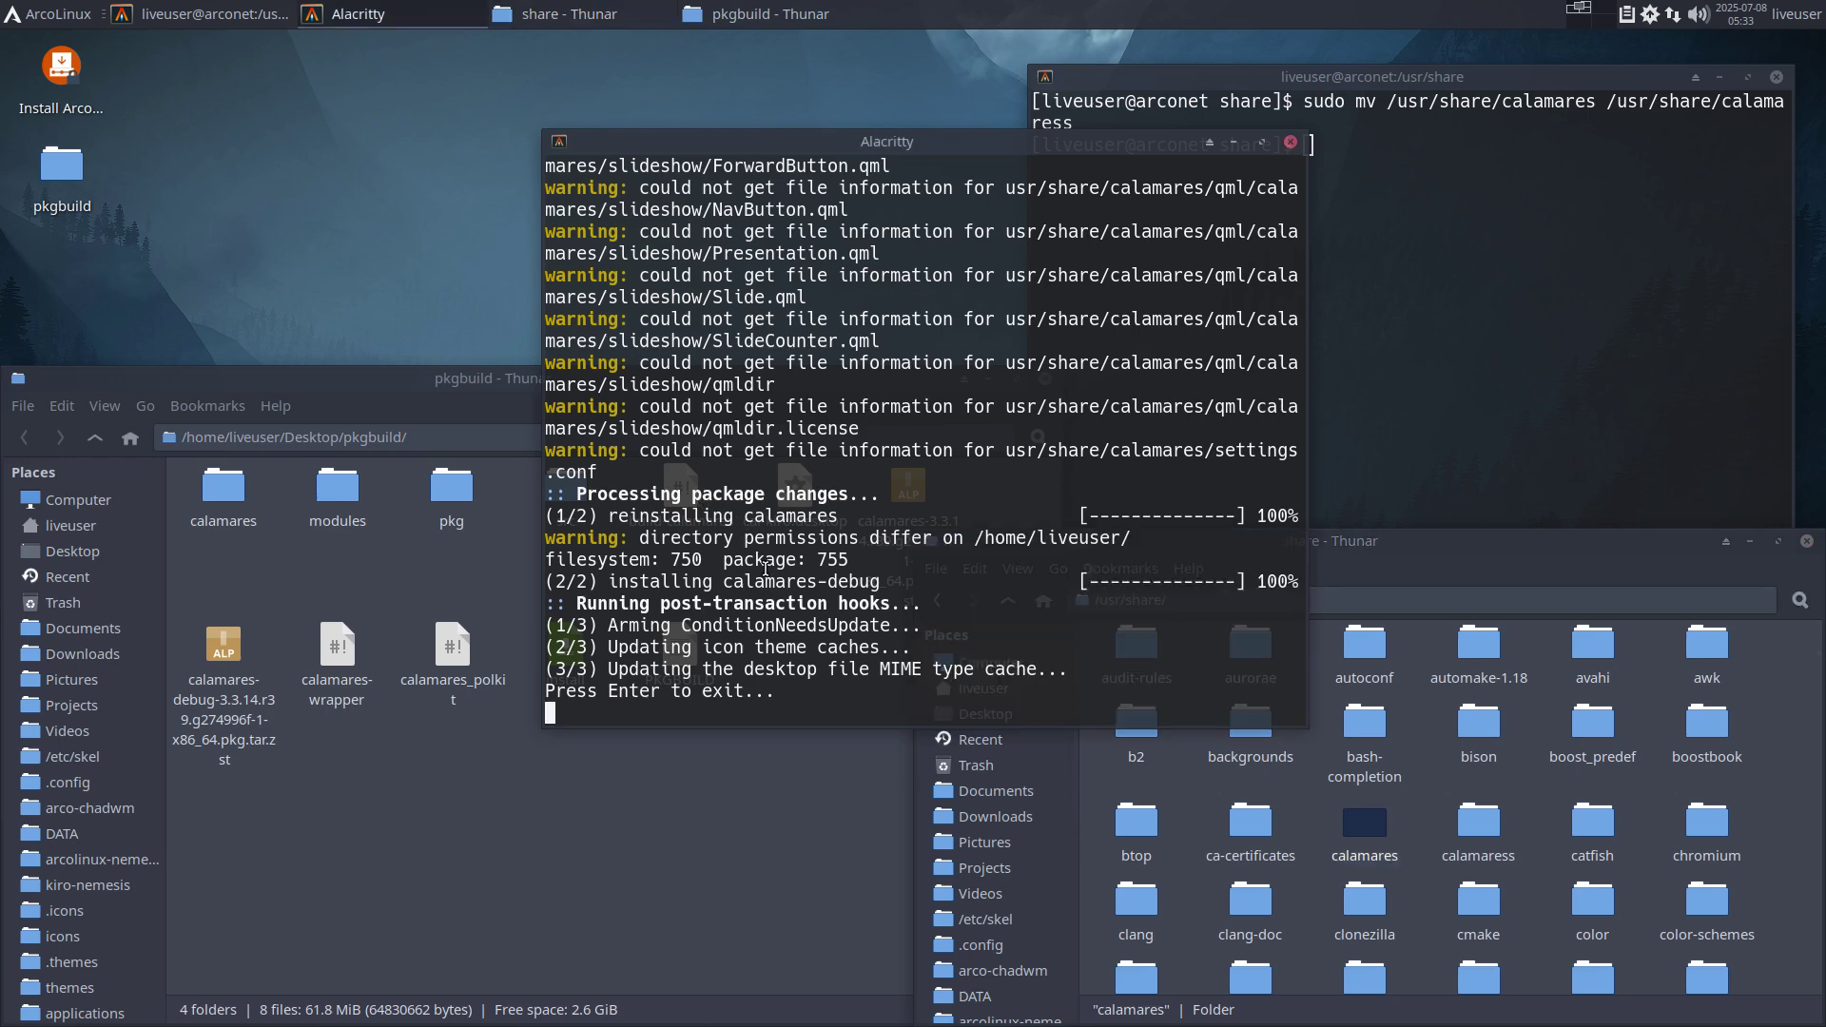
pyautogui.press('Return')
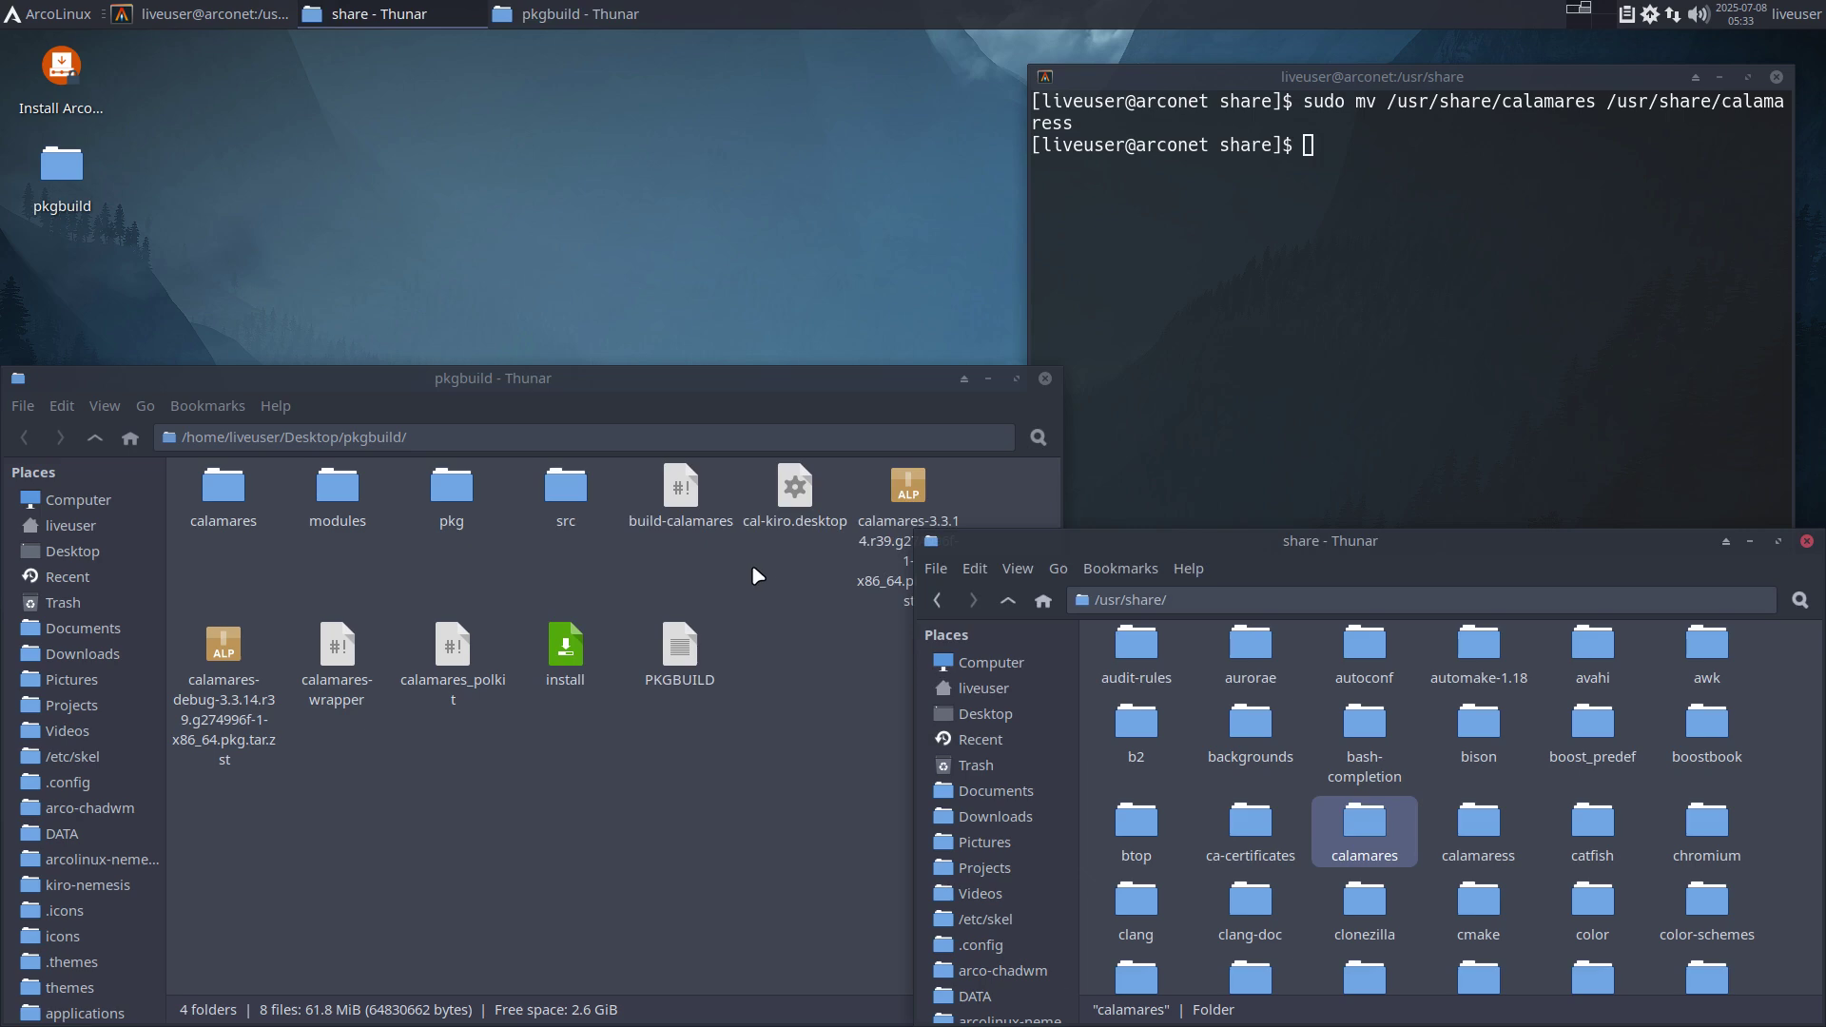
pyautogui.click(63, 68)
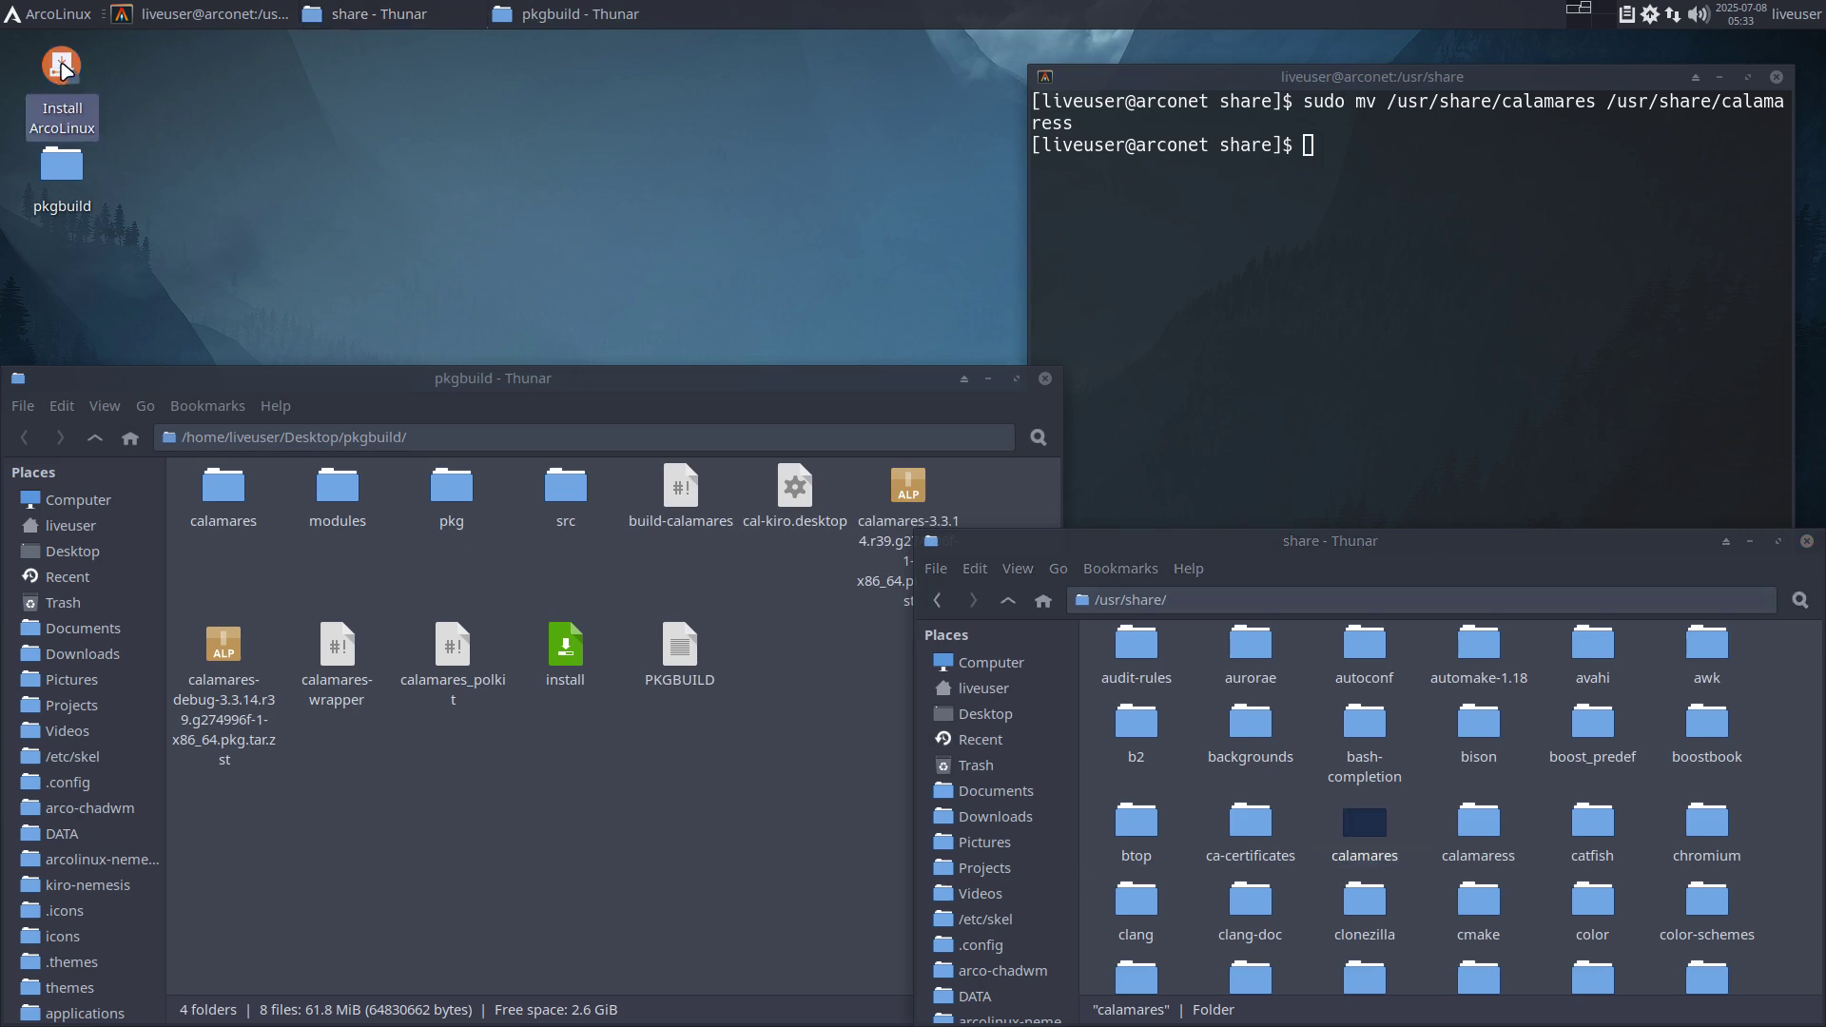
pyautogui.doubleClick(63, 69)
pyautogui.click(751, 587)
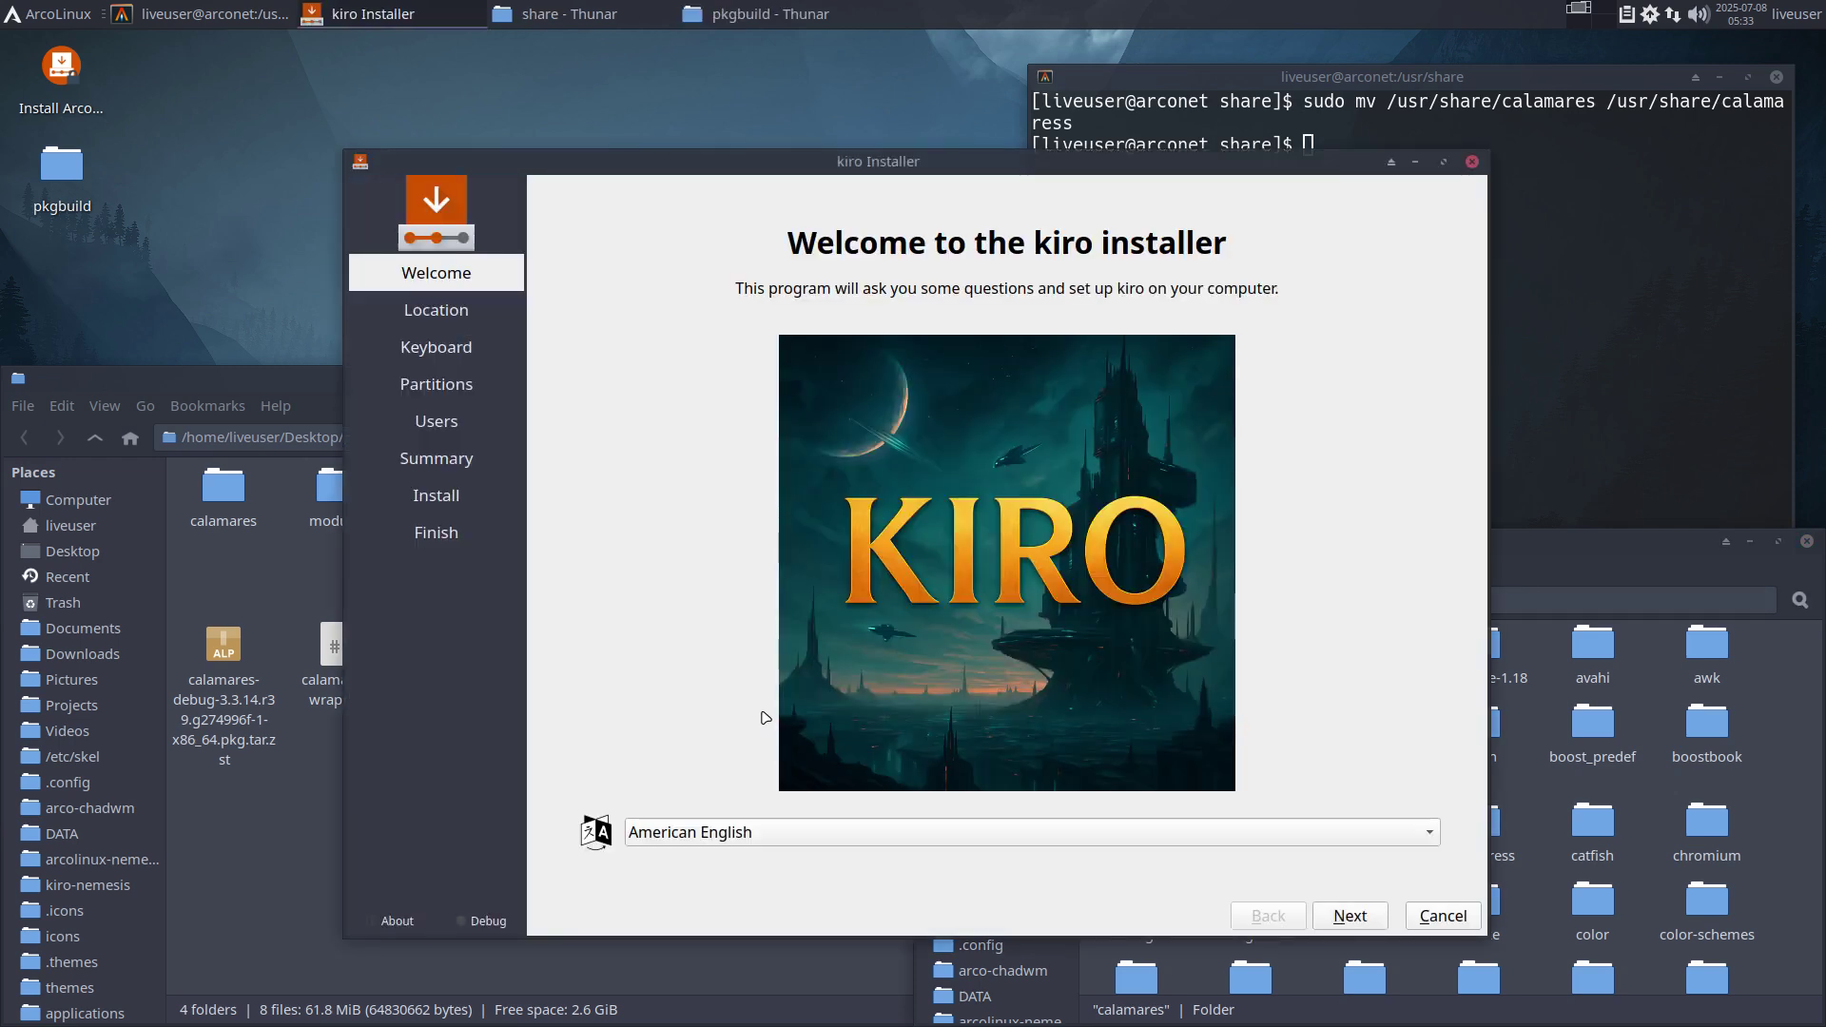
pyautogui.click(1351, 916)
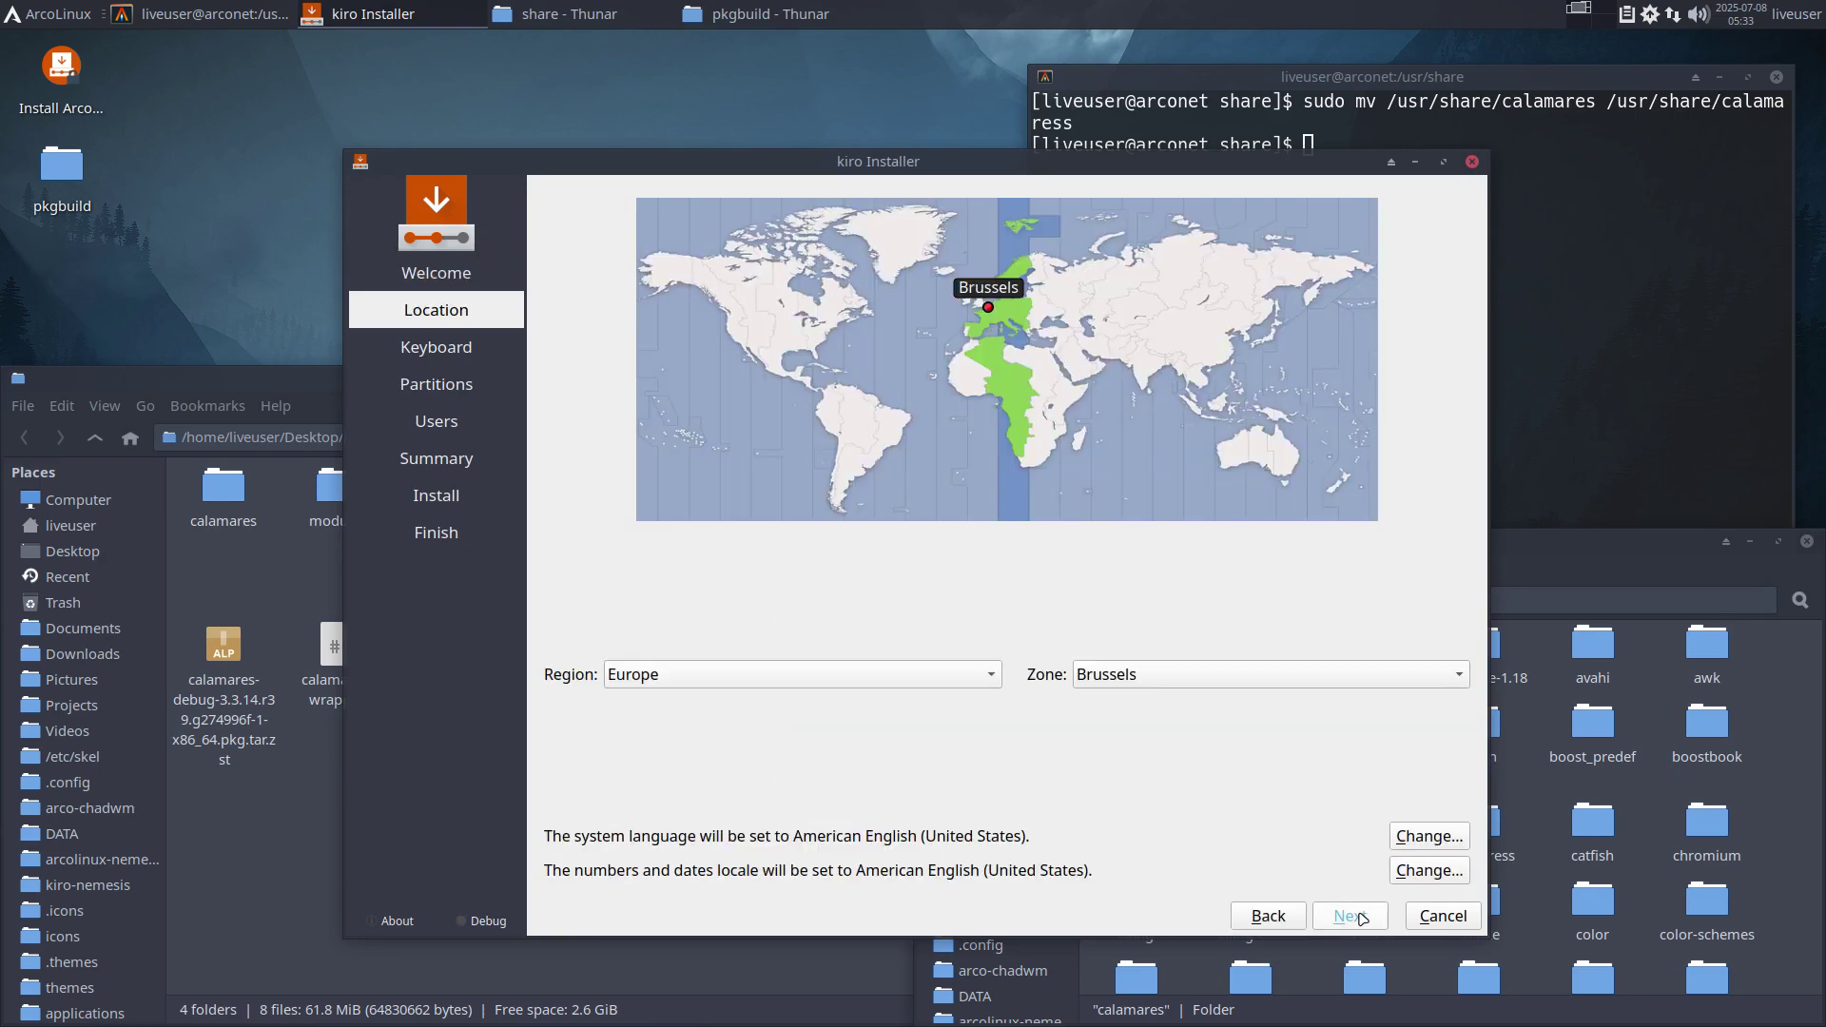
pyautogui.click(1362, 918)
pyautogui.click(1447, 921)
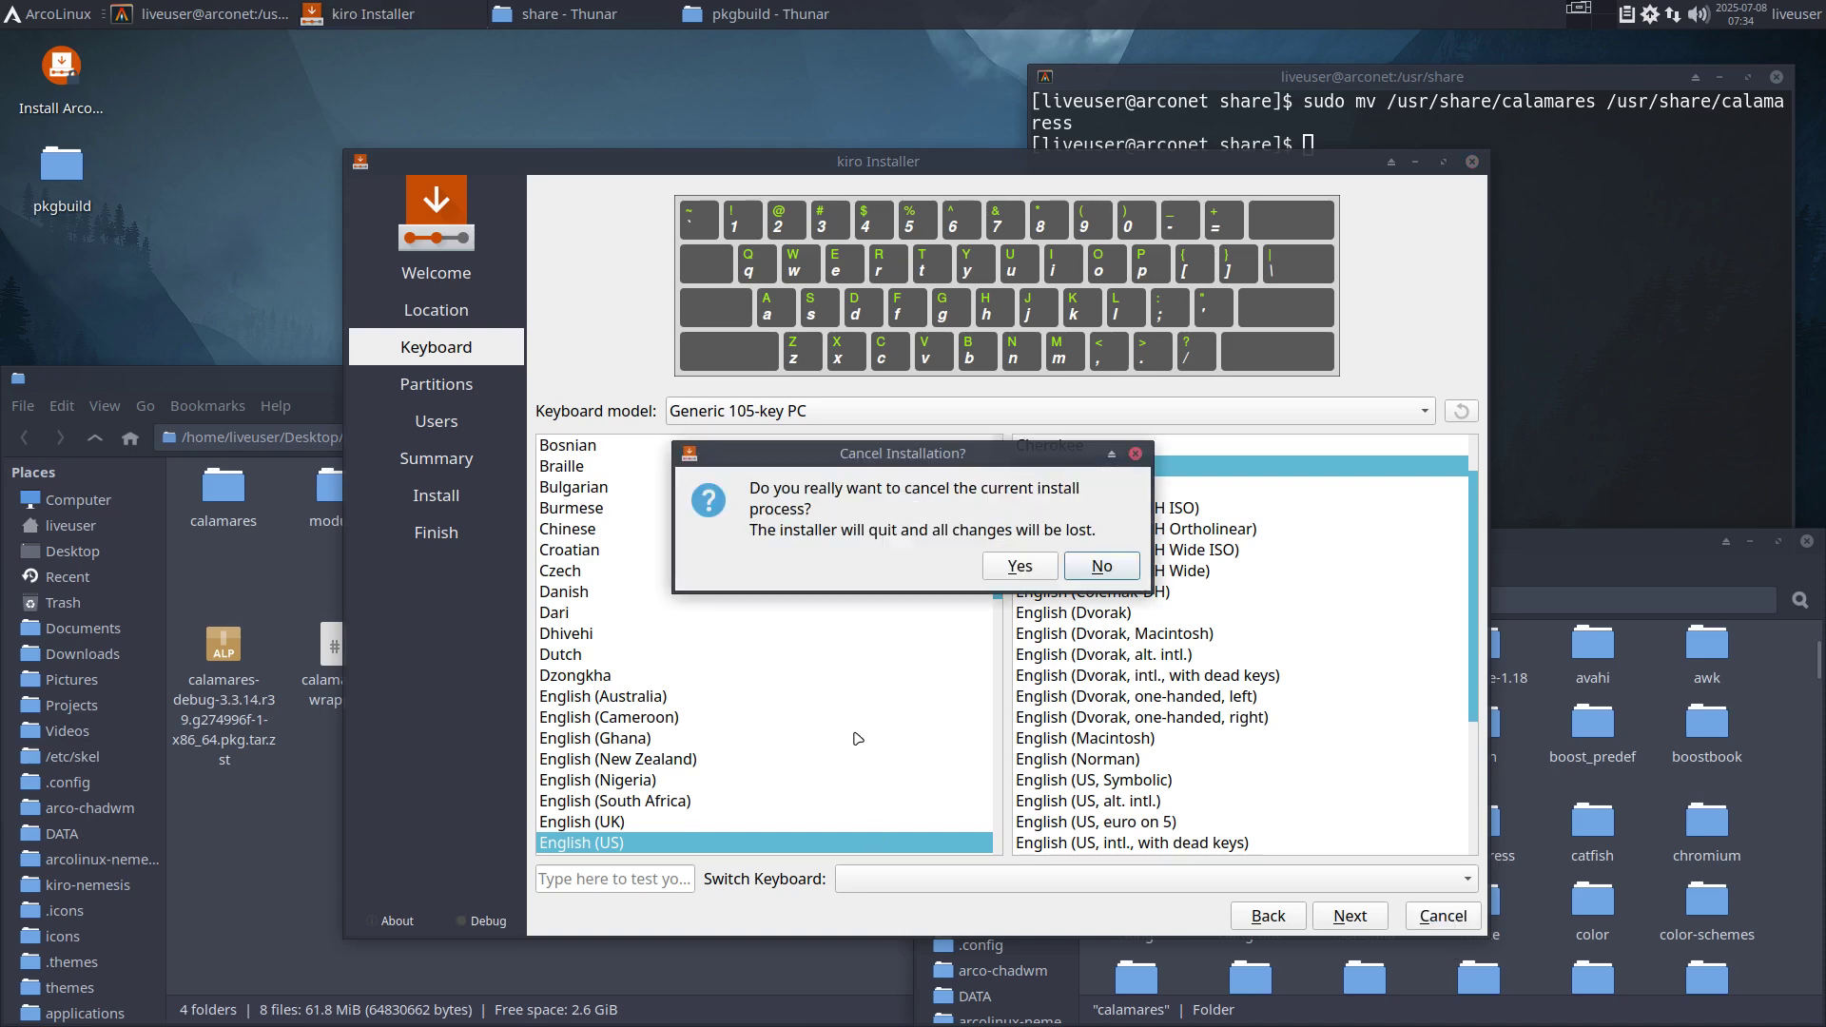
pyautogui.click(1014, 569)
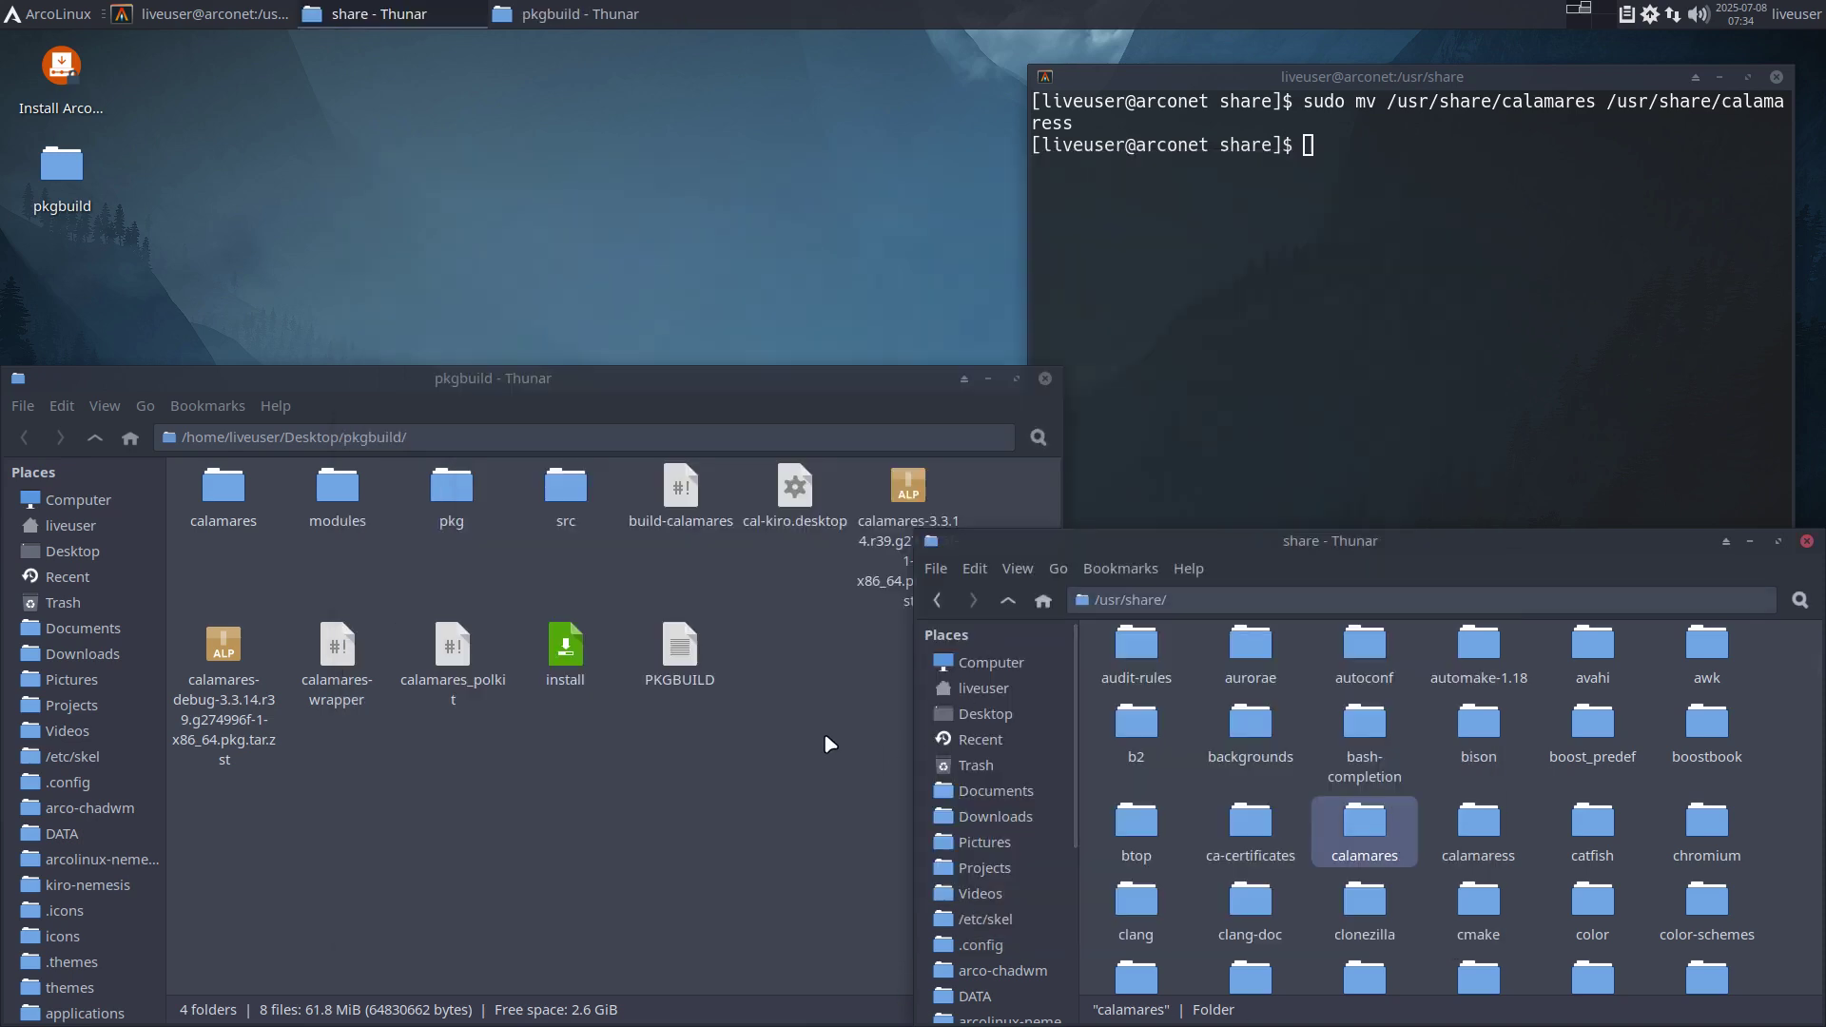